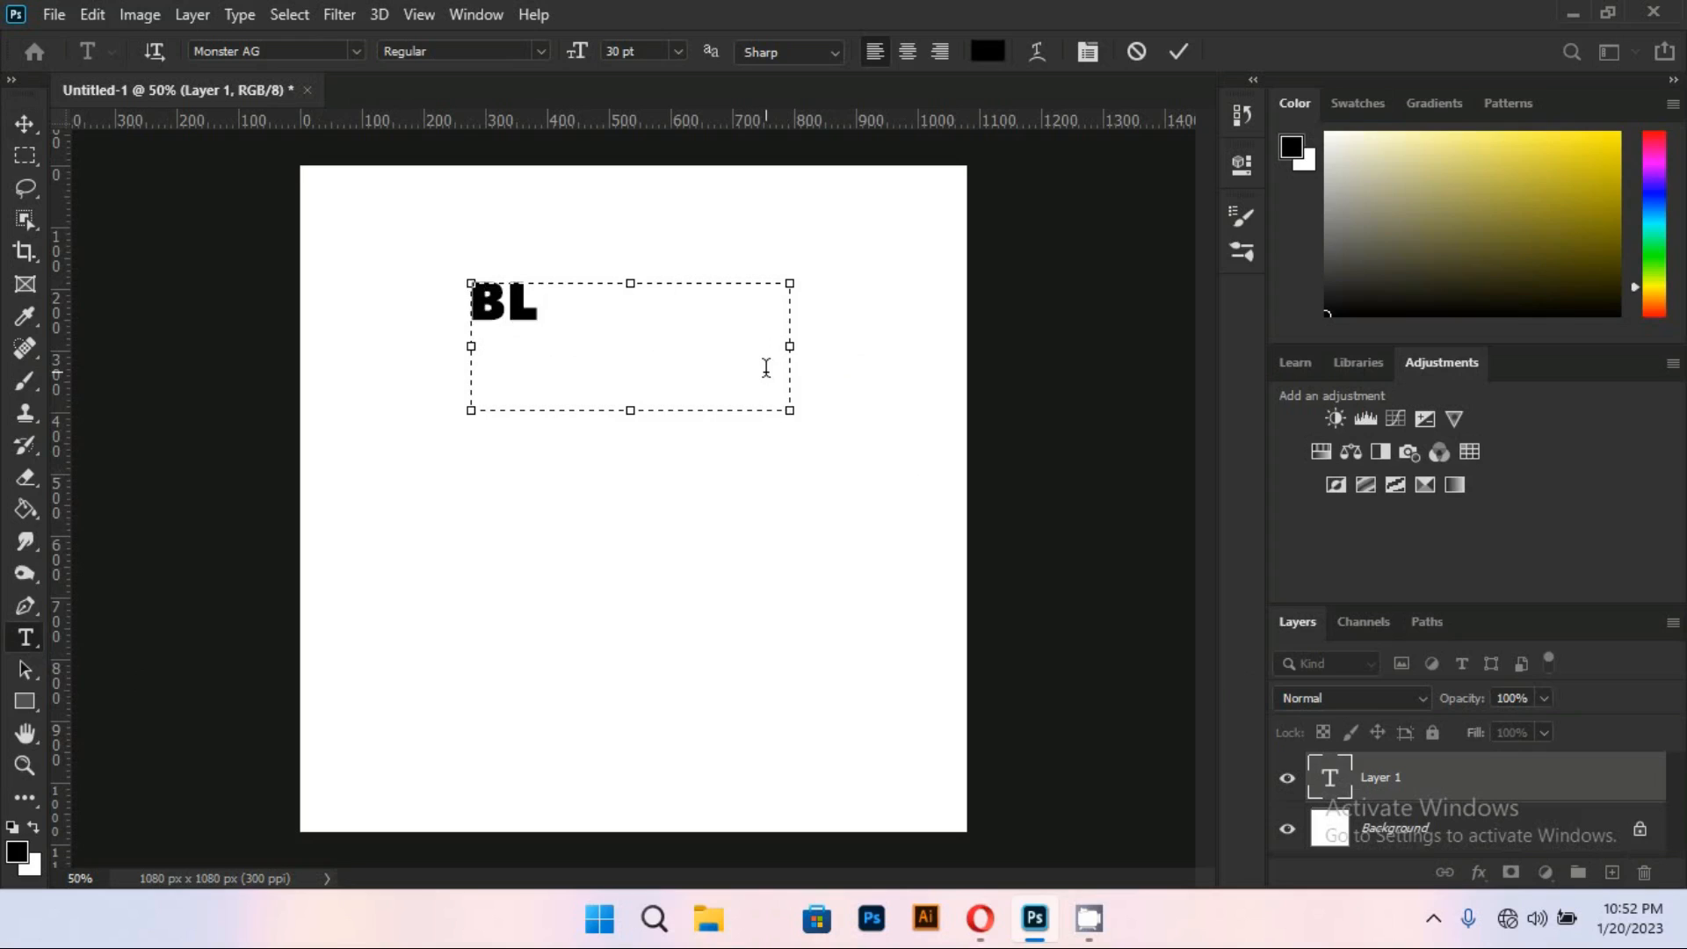
Move the BLUR text to the upper middle of the canvas and rasterize its type layer
left_click(20, 125)
left_click_drag(532, 316, 603, 376)
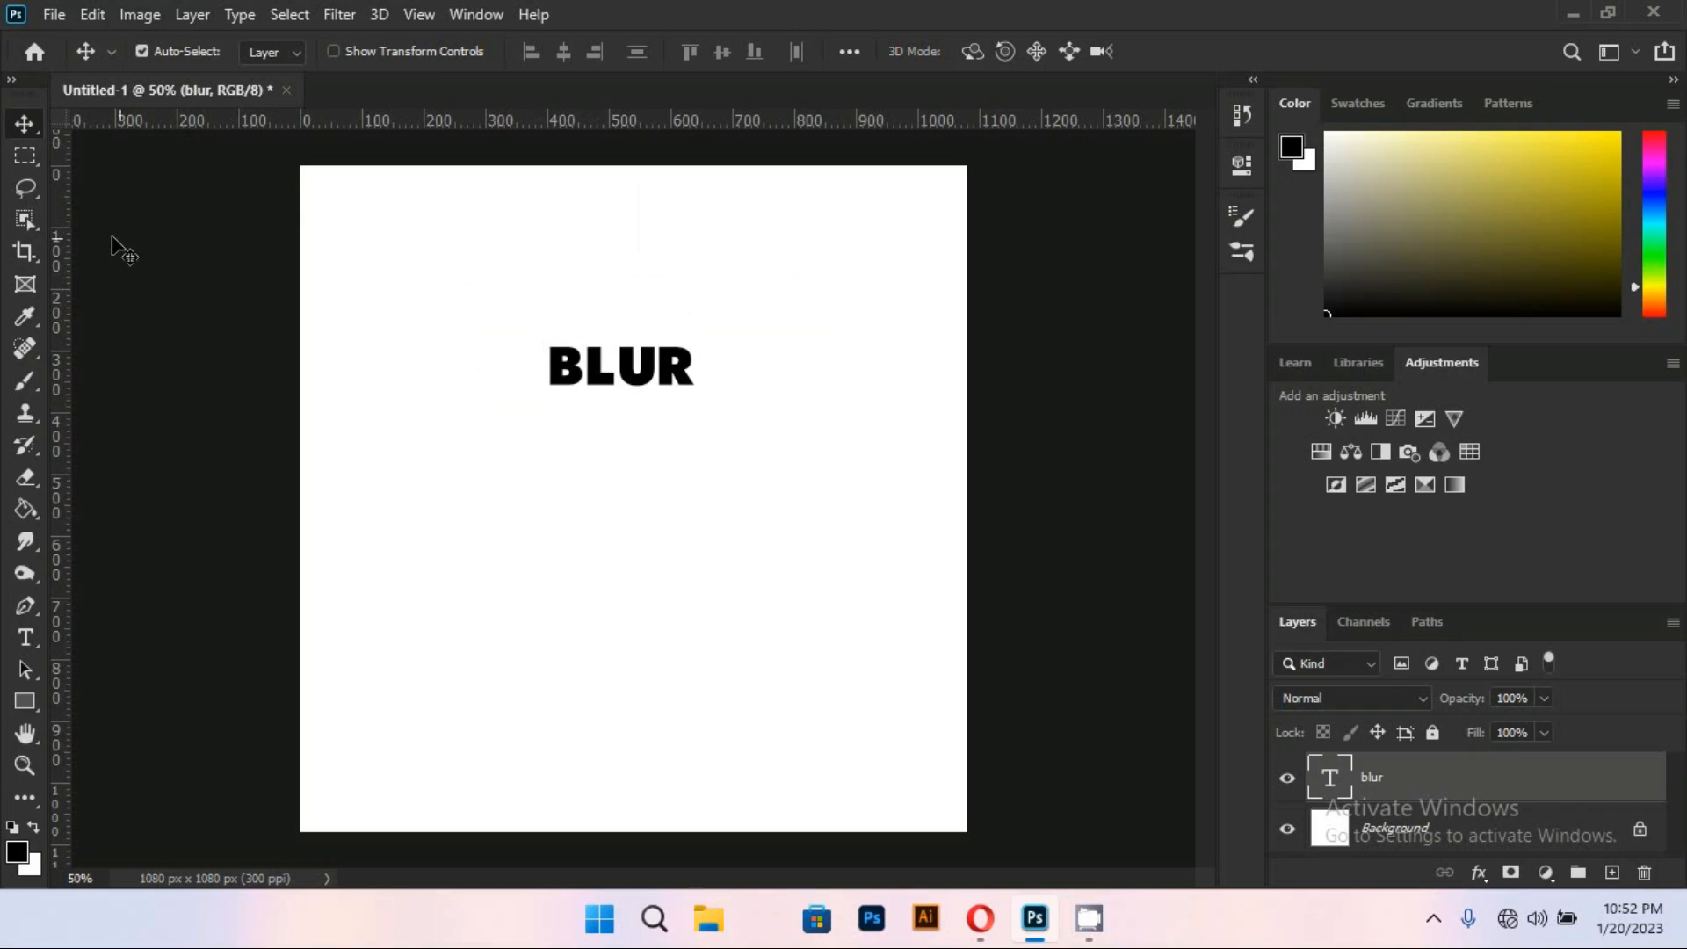
right_click(1442, 794)
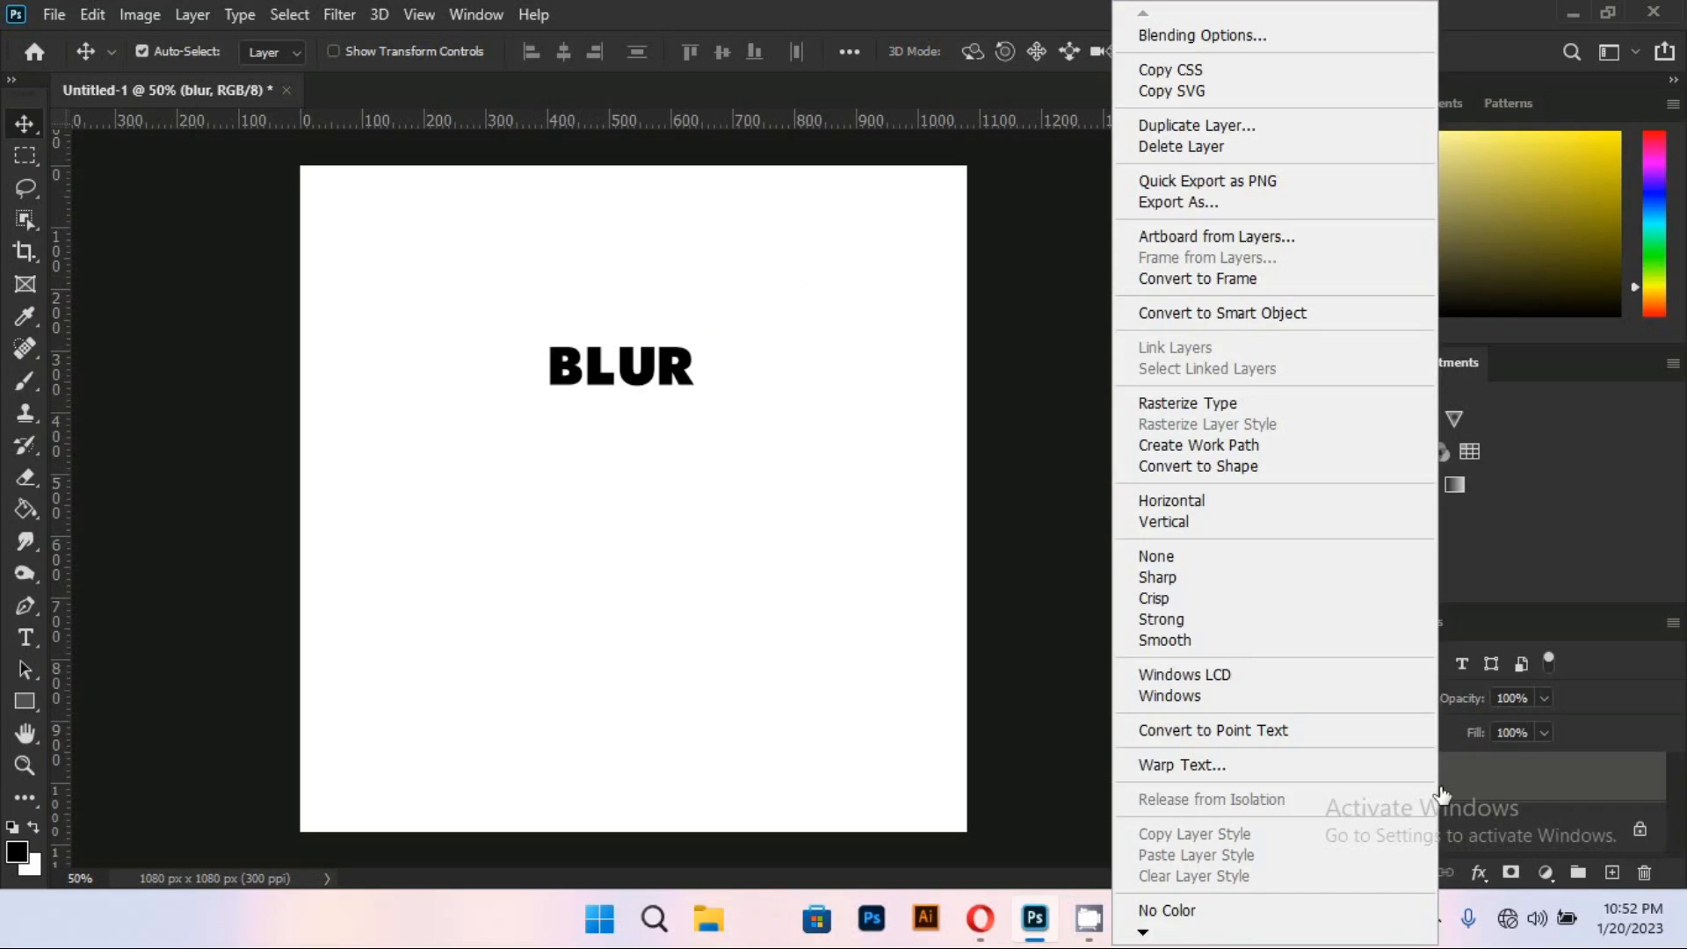
left_click(1202, 411)
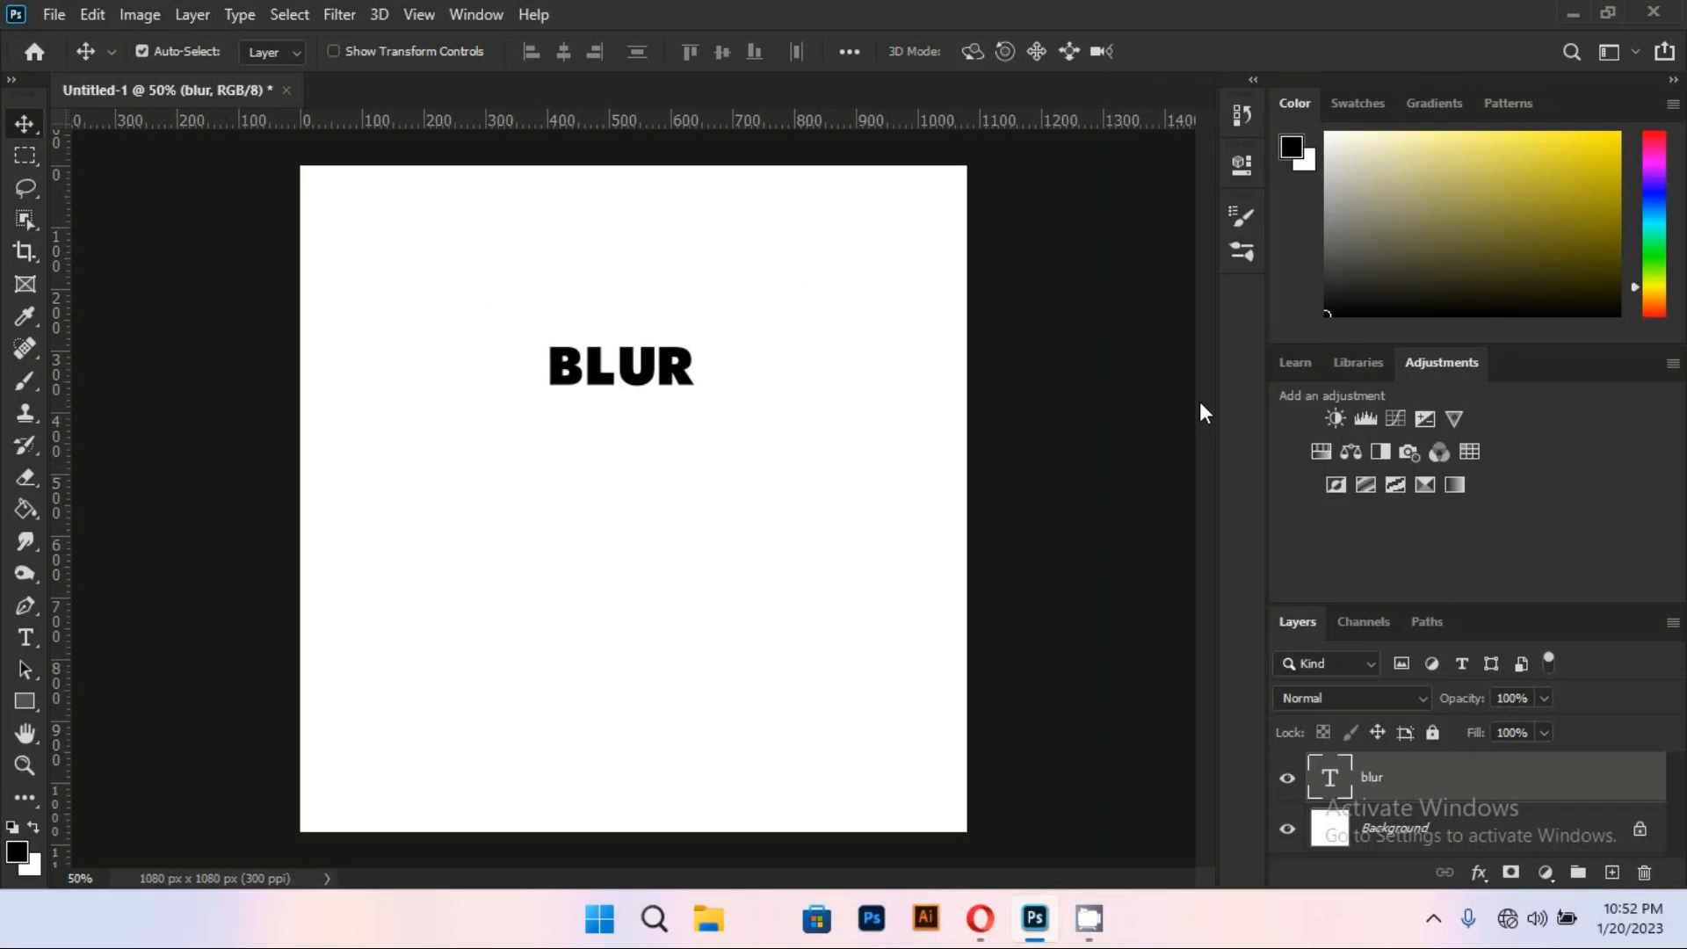
Choose the Smudge tool and set its brush size to 55 px
left_click(22, 545)
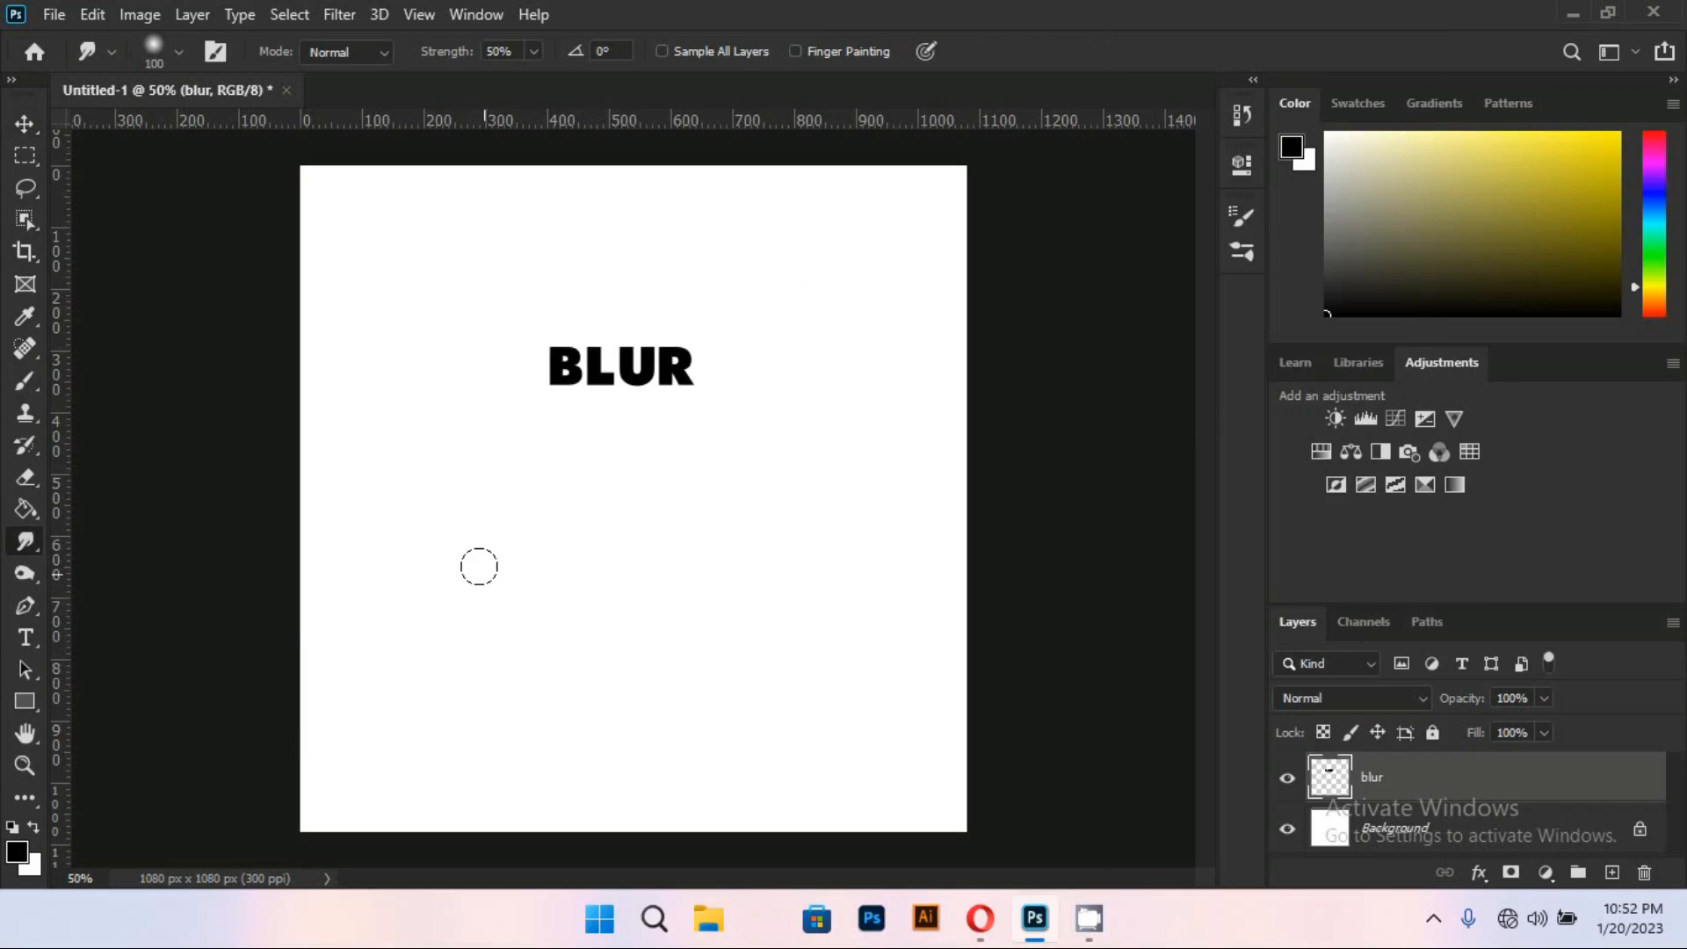
left_click_drag(104, 878, 20, 889)
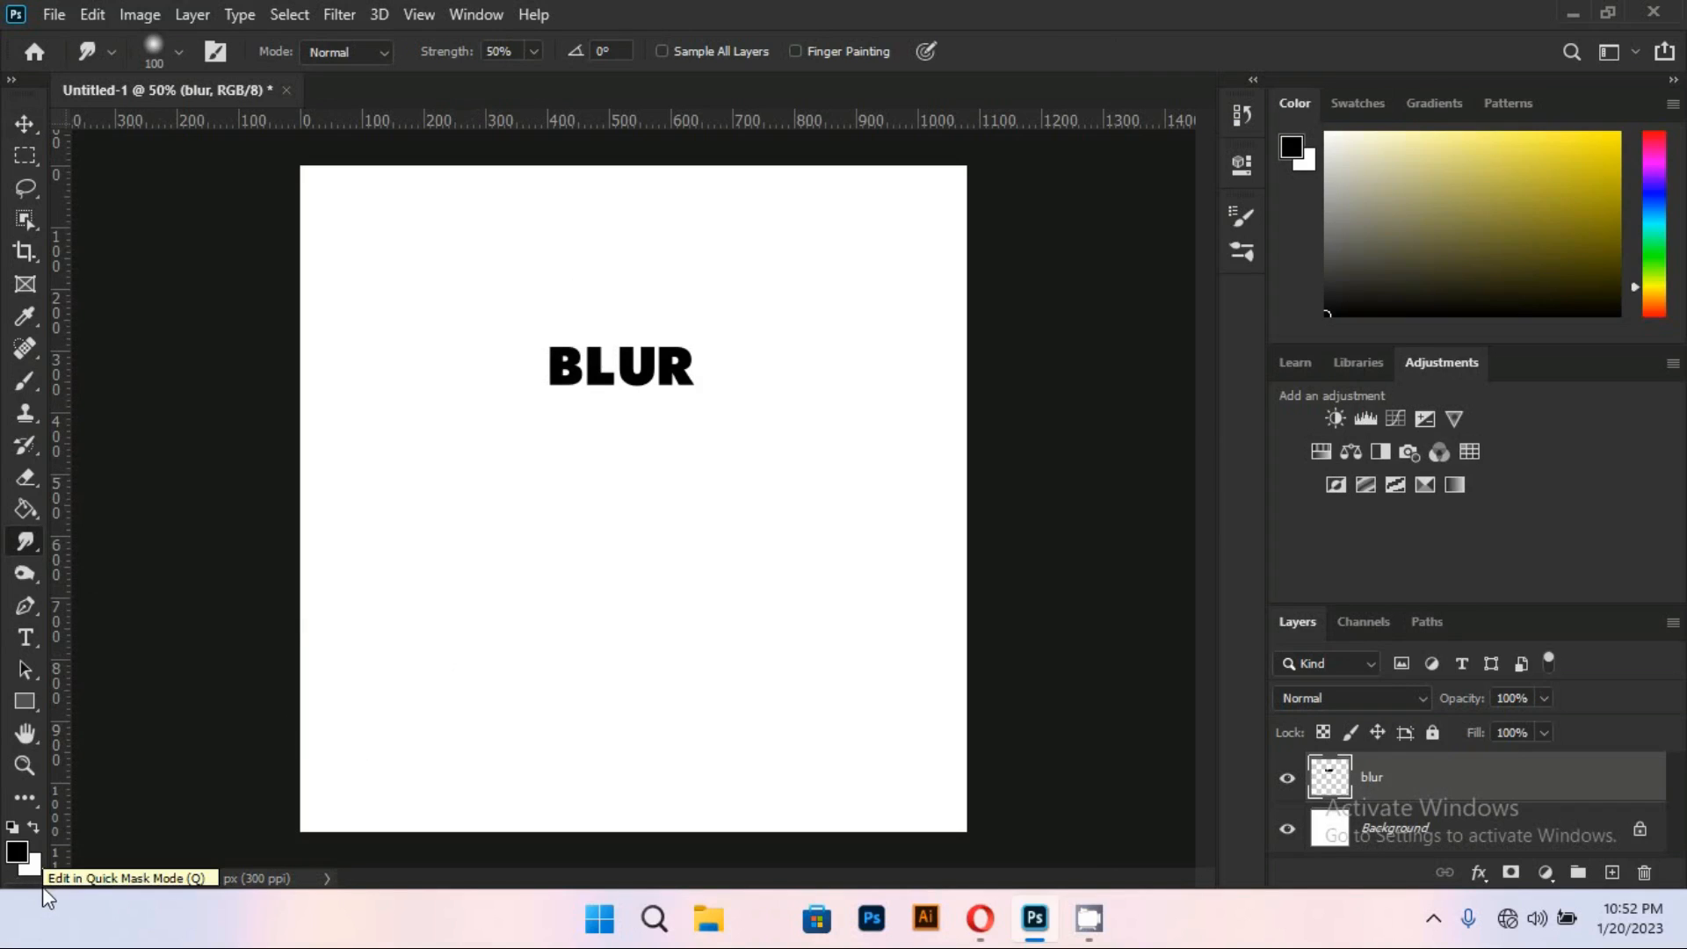
type("150")
key("Return")
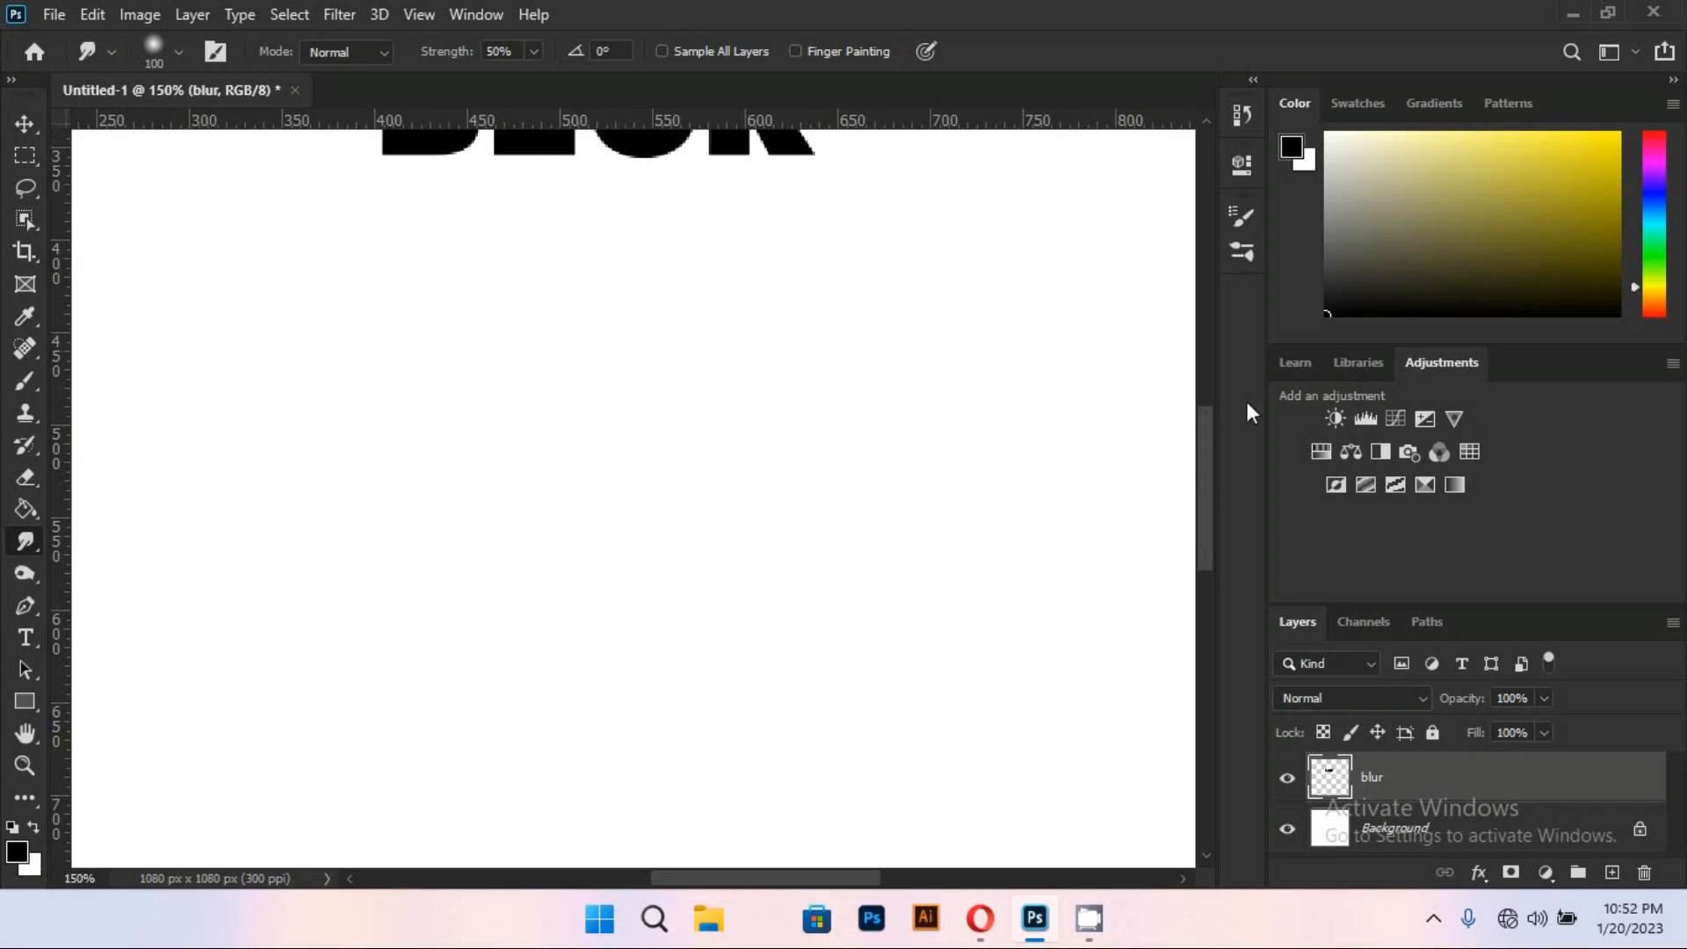
left_click_drag(1210, 475, 1205, 384)
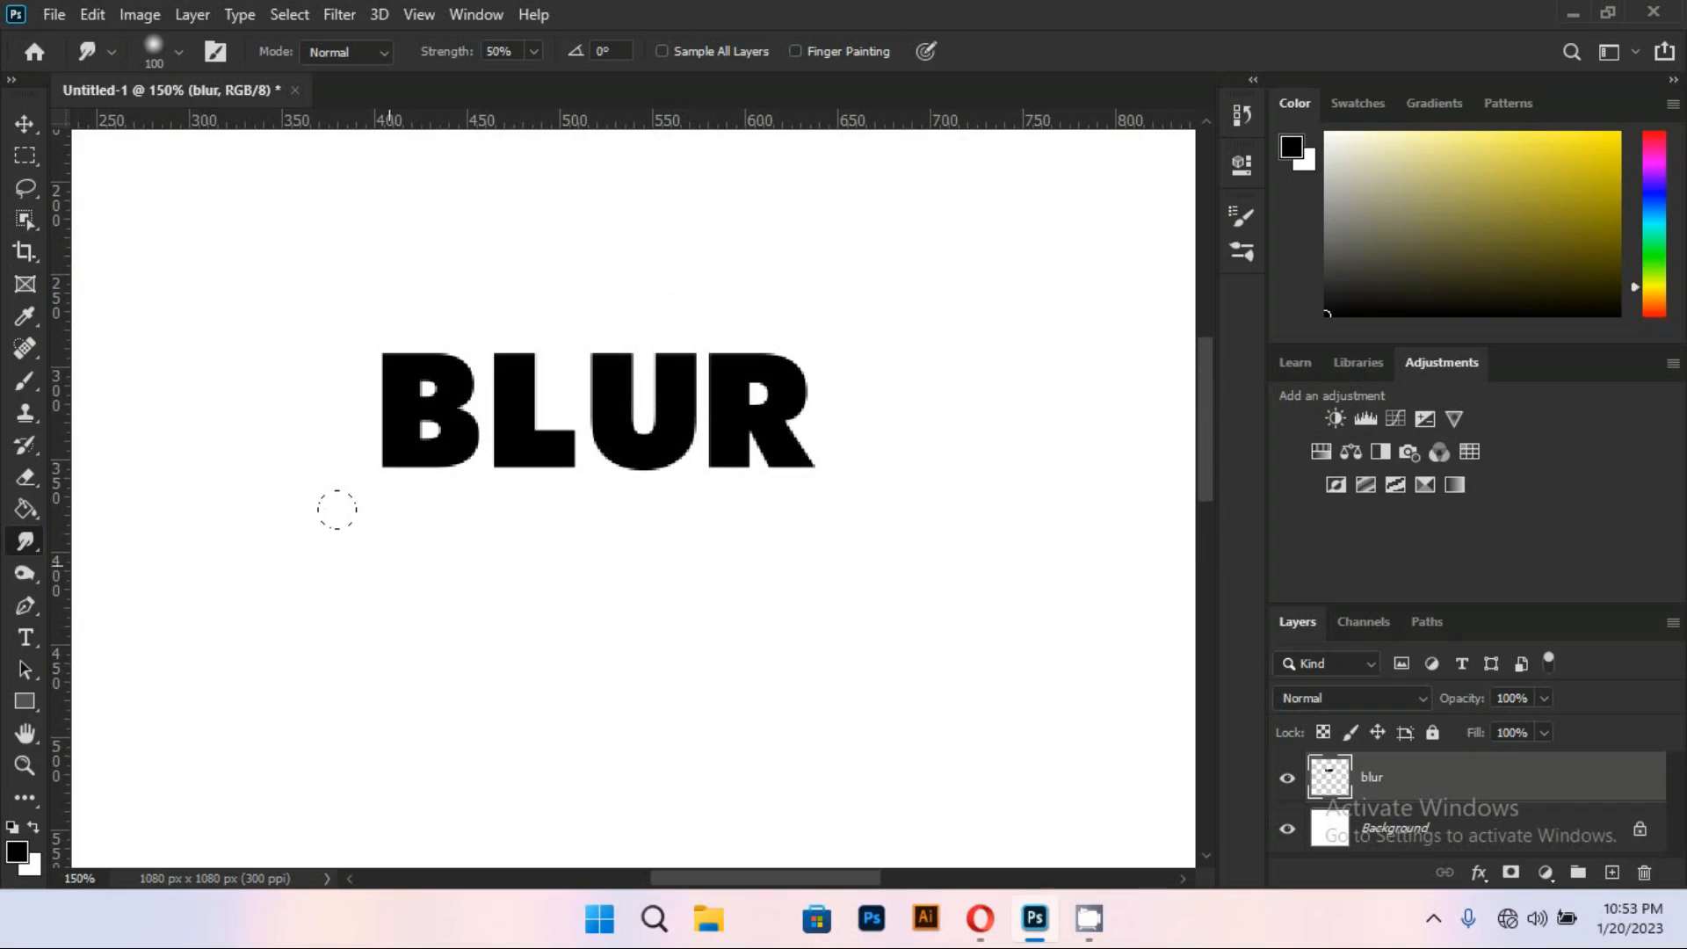
left_click(179, 53)
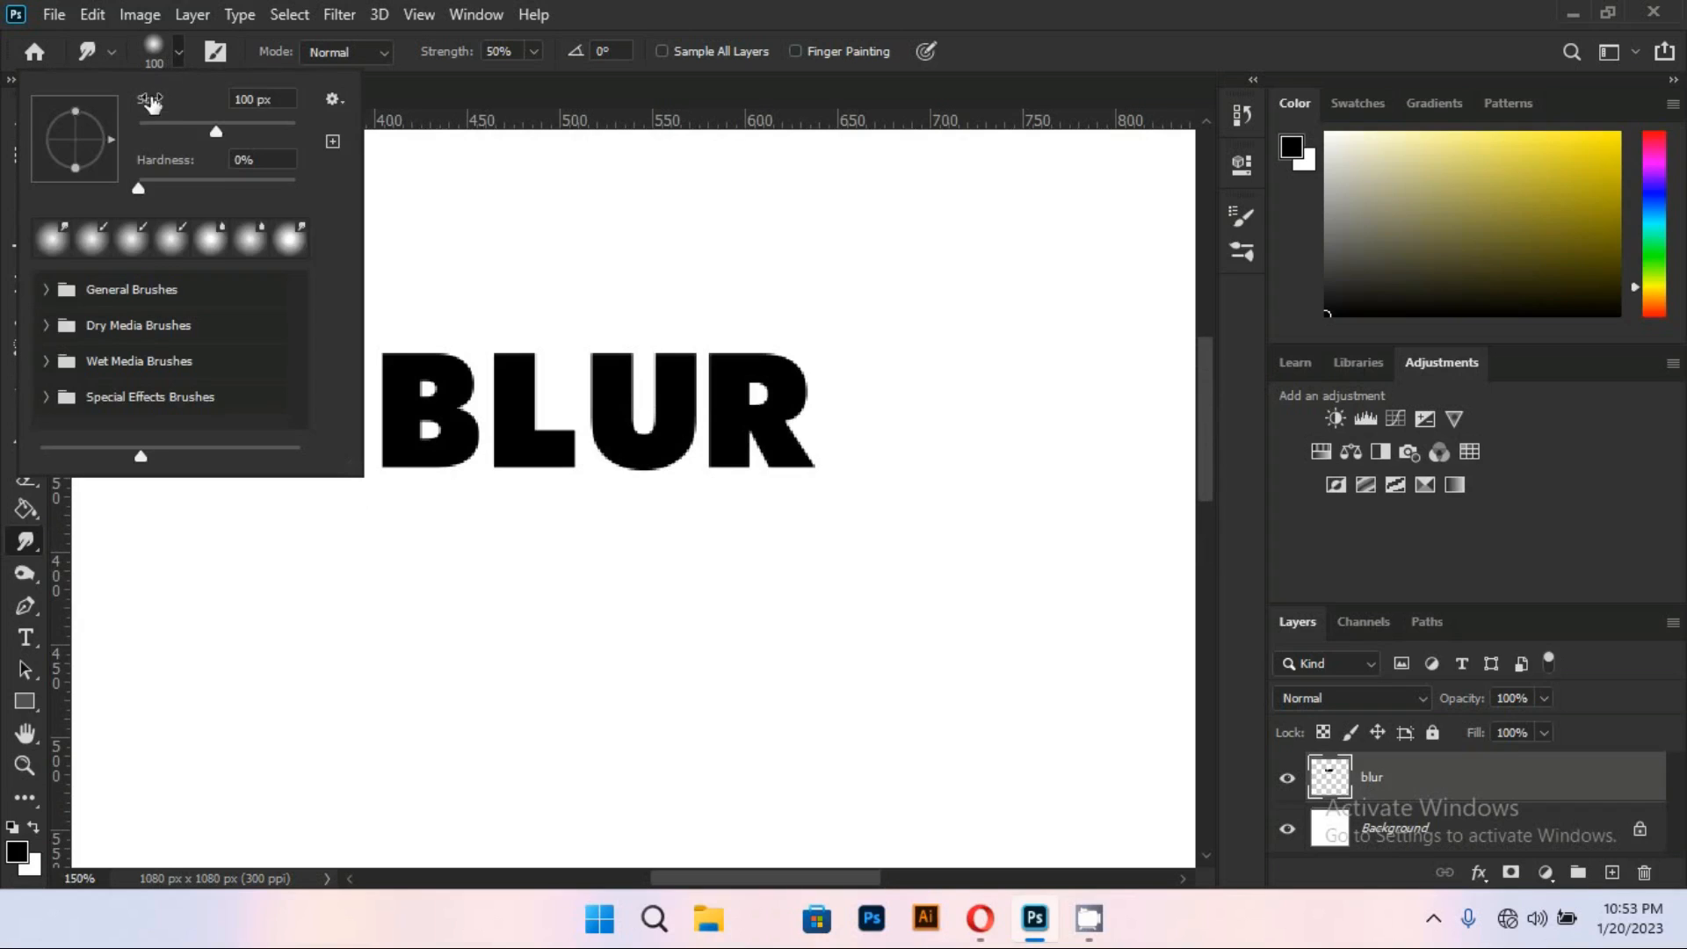
left_click_drag(206, 123, 202, 125)
left_click_drag(181, 123, 180, 124)
left_click(182, 55)
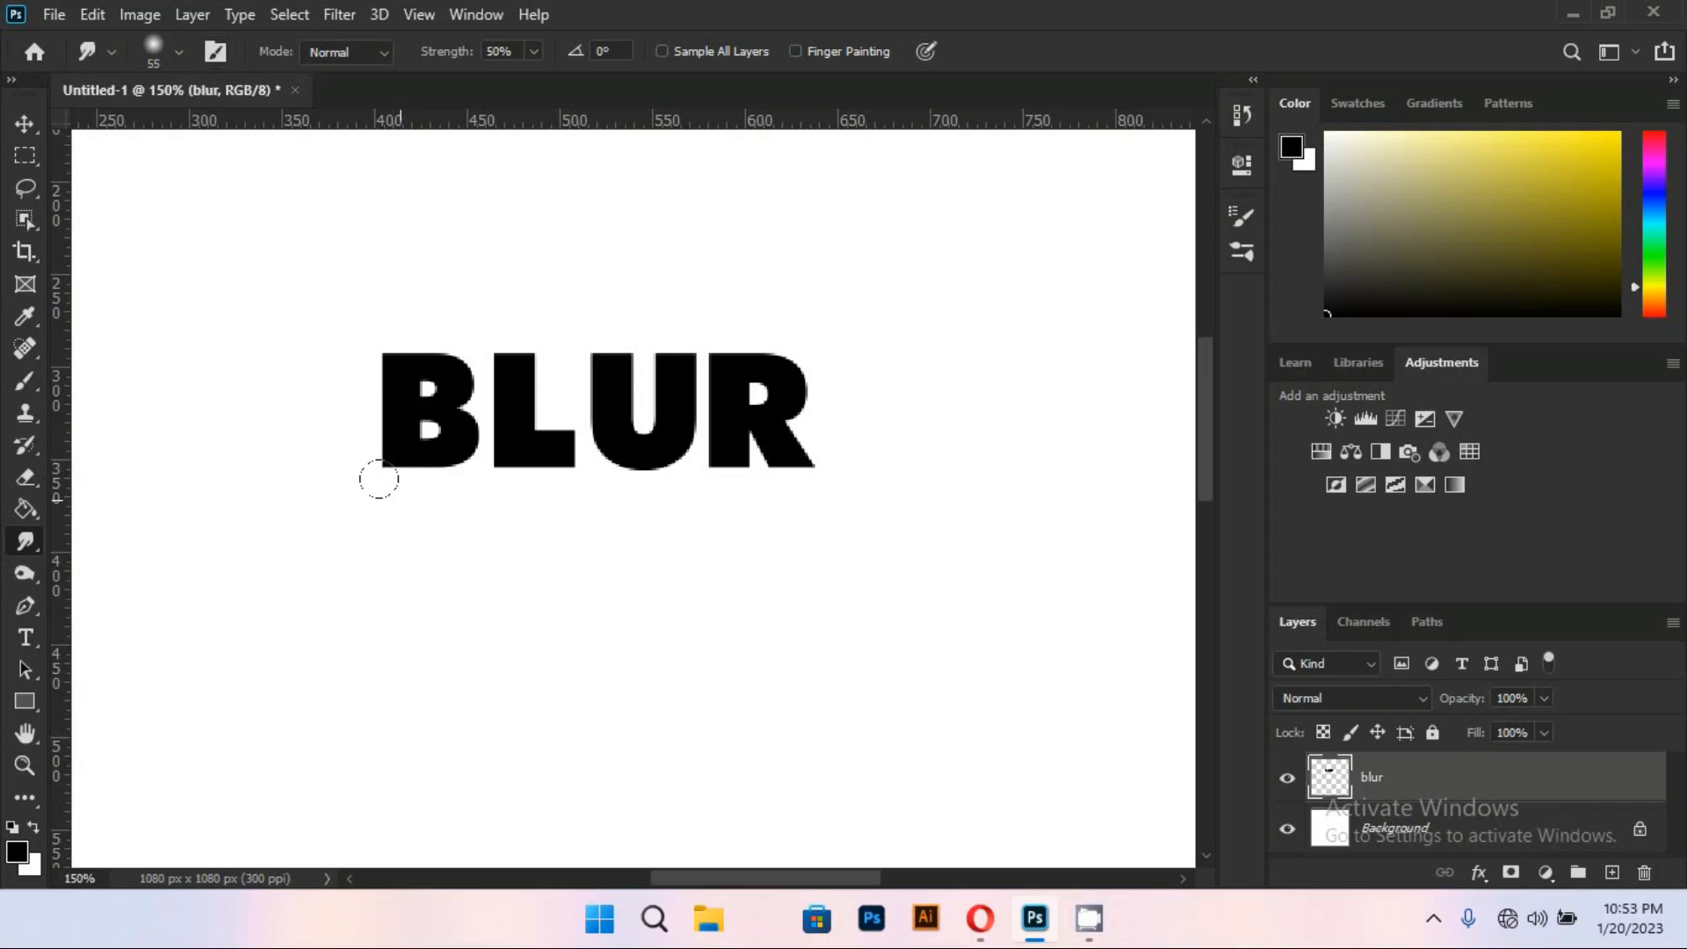
Smudge the bottoms of the letters B, L, U and R straight down into long drips
mouse_move(379, 479)
left_mouse_down()
mouse_move(387, 538)
mouse_move(399, 479)
mouse_move(435, 470)
mouse_move(436, 532)
mouse_move(420, 534)
mouse_move(383, 475)
mouse_move(392, 556)
mouse_move(414, 483)
mouse_move(421, 594)
mouse_move(448, 472)
mouse_move(448, 571)
mouse_move(405, 494)
mouse_move(397, 588)
mouse_move(379, 496)
mouse_move(381, 622)
mouse_move(370, 488)
mouse_move(356, 631)
mouse_move(366, 524)
mouse_move(377, 608)
mouse_move(394, 531)
left_mouse_up()
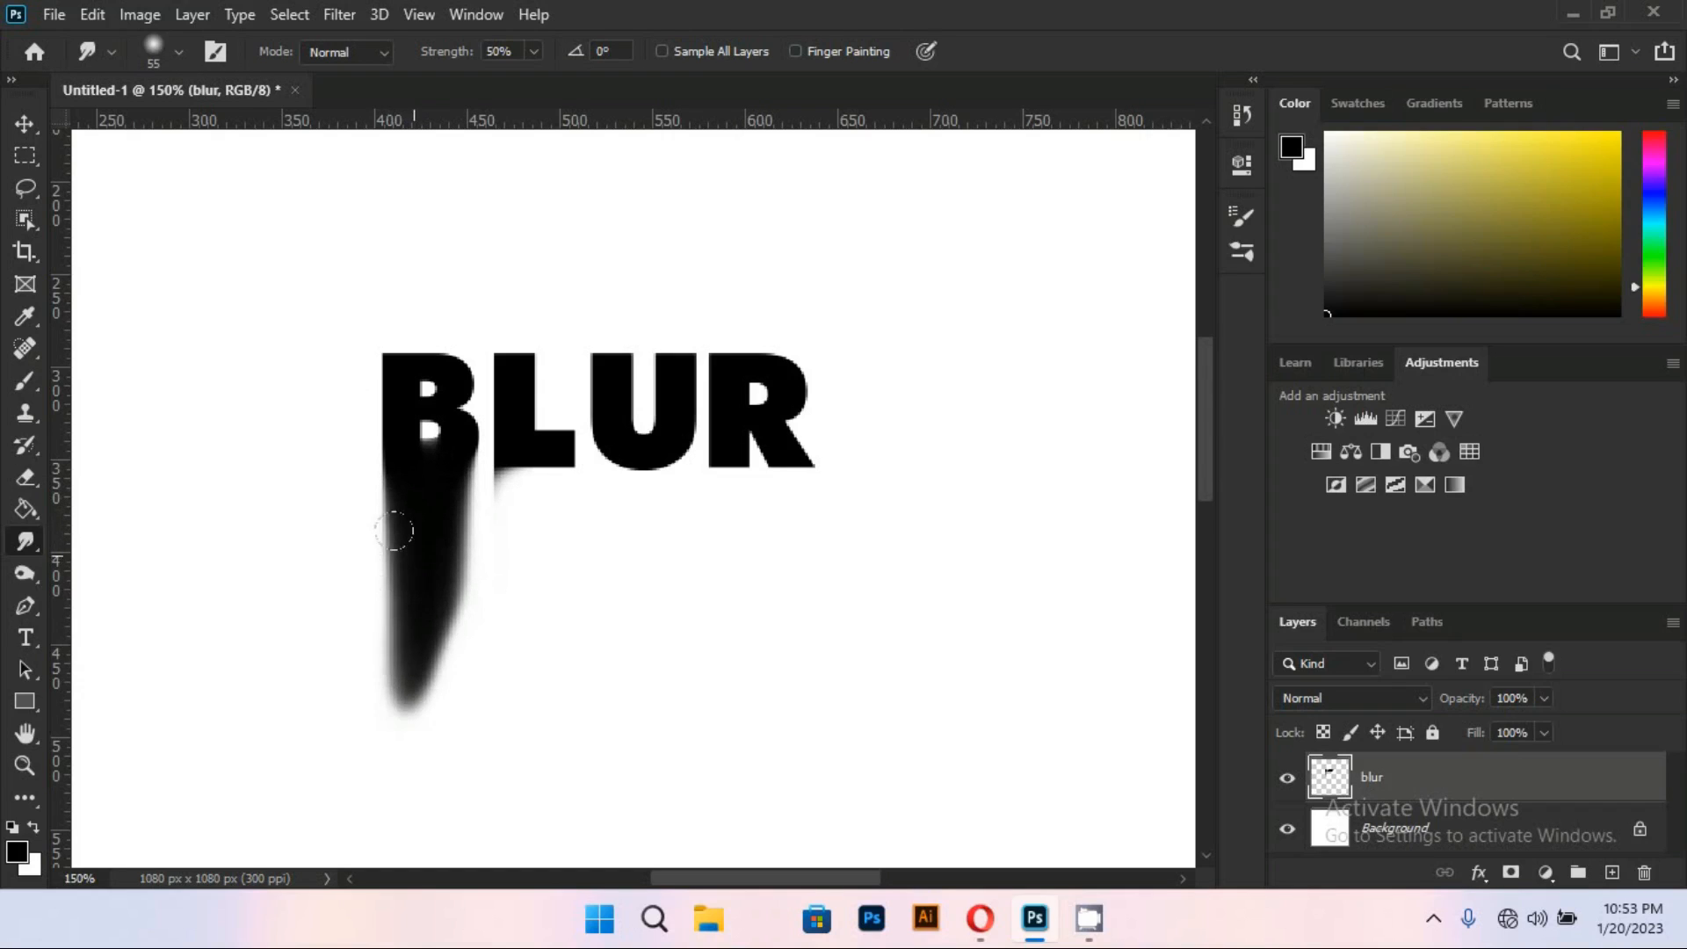
mouse_move(405, 598)
left_mouse_down()
mouse_move(409, 637)
mouse_move(414, 566)
mouse_move(421, 714)
mouse_move(475, 617)
left_mouse_up()
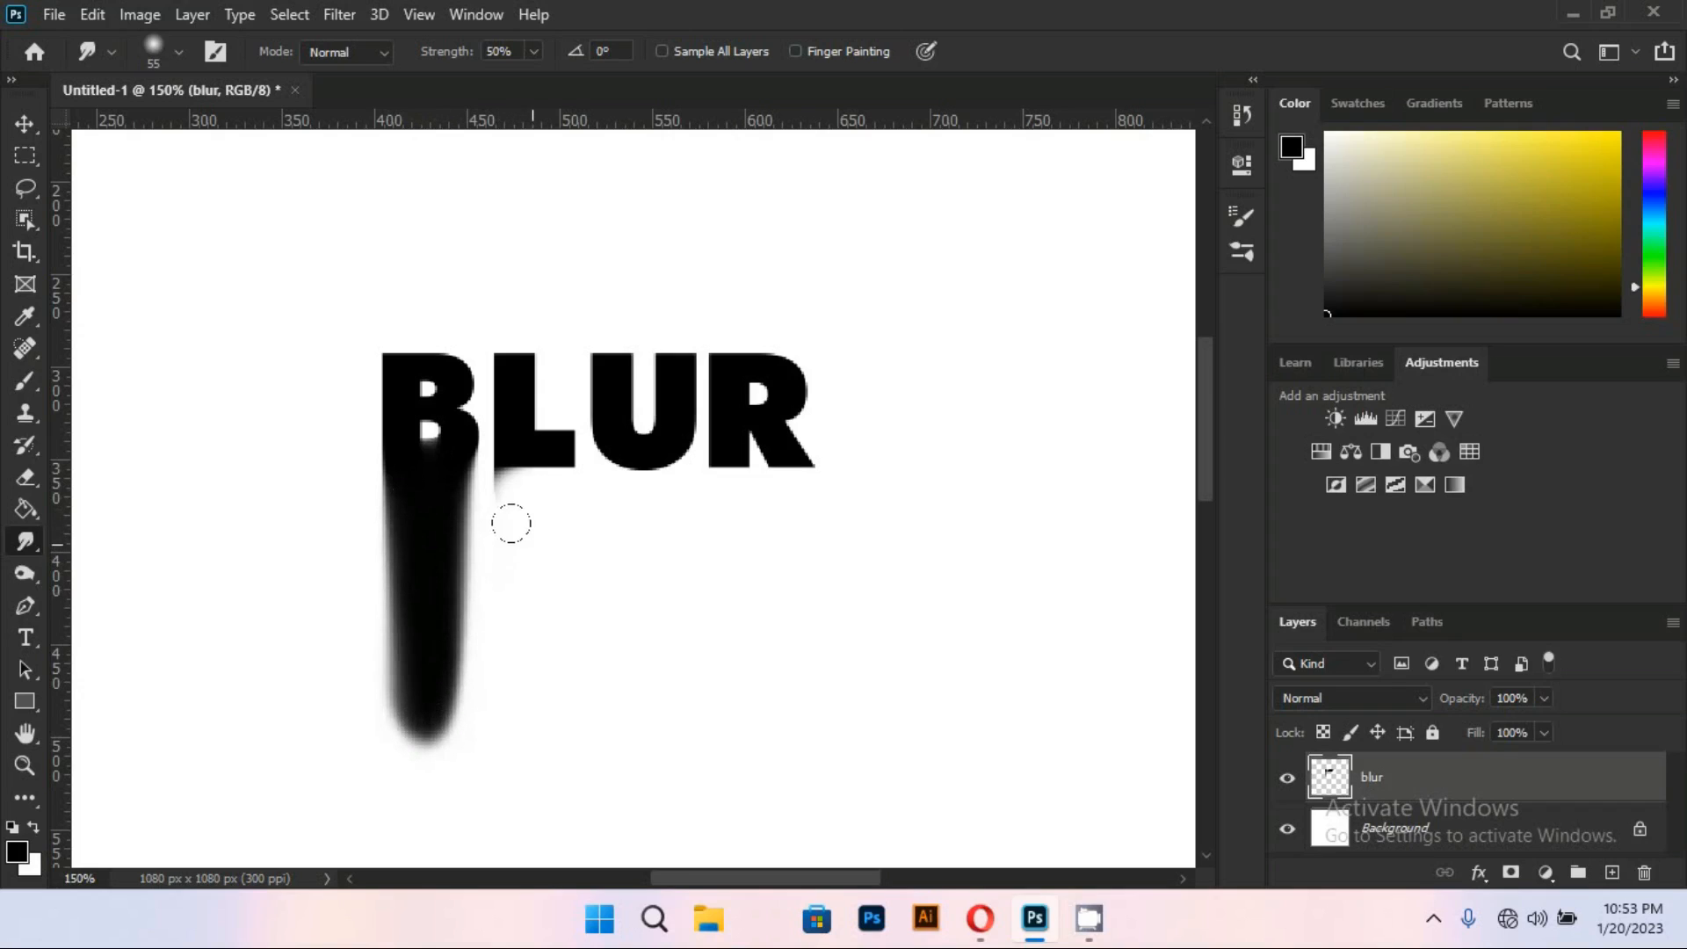
left_click_drag(537, 475, 522, 578)
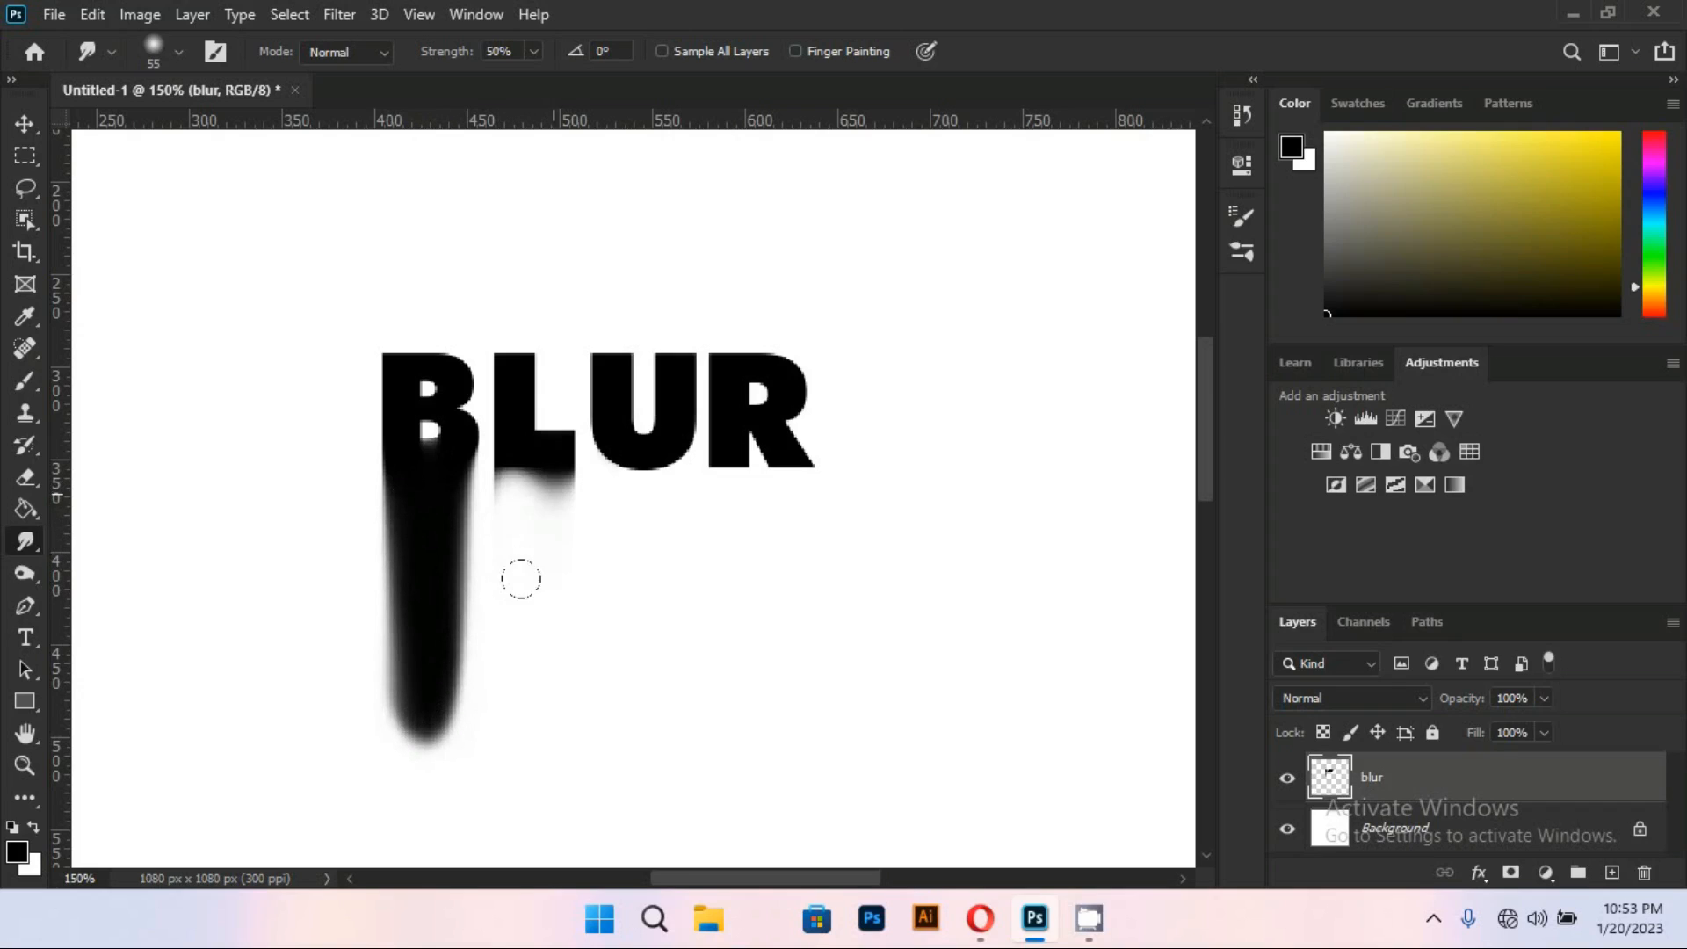
mouse_move(506, 471)
left_mouse_down()
mouse_move(498, 555)
mouse_move(489, 466)
mouse_move(500, 601)
mouse_move(542, 472)
mouse_move(540, 548)
mouse_move(511, 495)
mouse_move(501, 585)
mouse_move(487, 543)
mouse_move(523, 475)
mouse_move(535, 683)
mouse_move(495, 491)
mouse_move(477, 674)
mouse_move(492, 571)
mouse_move(528, 700)
left_mouse_up()
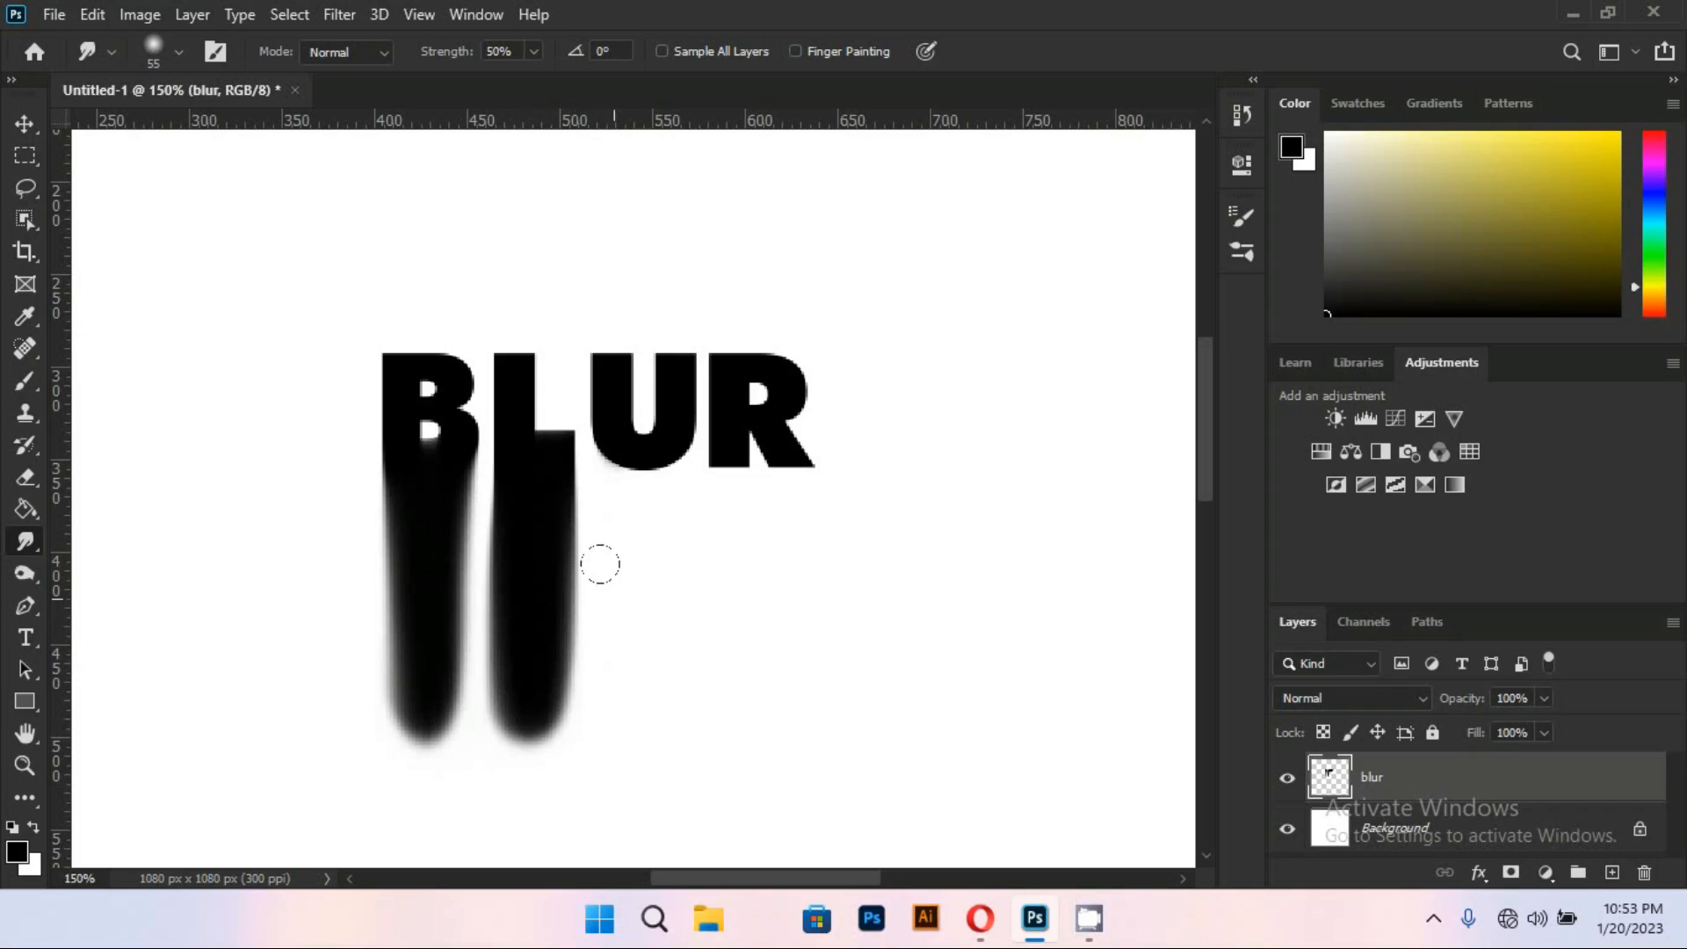
left_click_drag(600, 469, 615, 527)
mouse_move(637, 466)
left_mouse_down()
mouse_move(648, 528)
mouse_move(613, 465)
mouse_move(614, 533)
mouse_move(595, 468)
mouse_move(582, 556)
mouse_move(646, 479)
mouse_move(650, 587)
mouse_move(628, 476)
mouse_move(659, 469)
mouse_move(660, 609)
mouse_move(639, 603)
mouse_move(610, 486)
mouse_move(598, 643)
mouse_move(596, 502)
mouse_move(615, 501)
mouse_move(611, 674)
mouse_move(595, 666)
mouse_move(610, 554)
mouse_move(614, 652)
mouse_move(622, 596)
mouse_move(642, 718)
mouse_move(636, 597)
mouse_move(629, 700)
left_mouse_up()
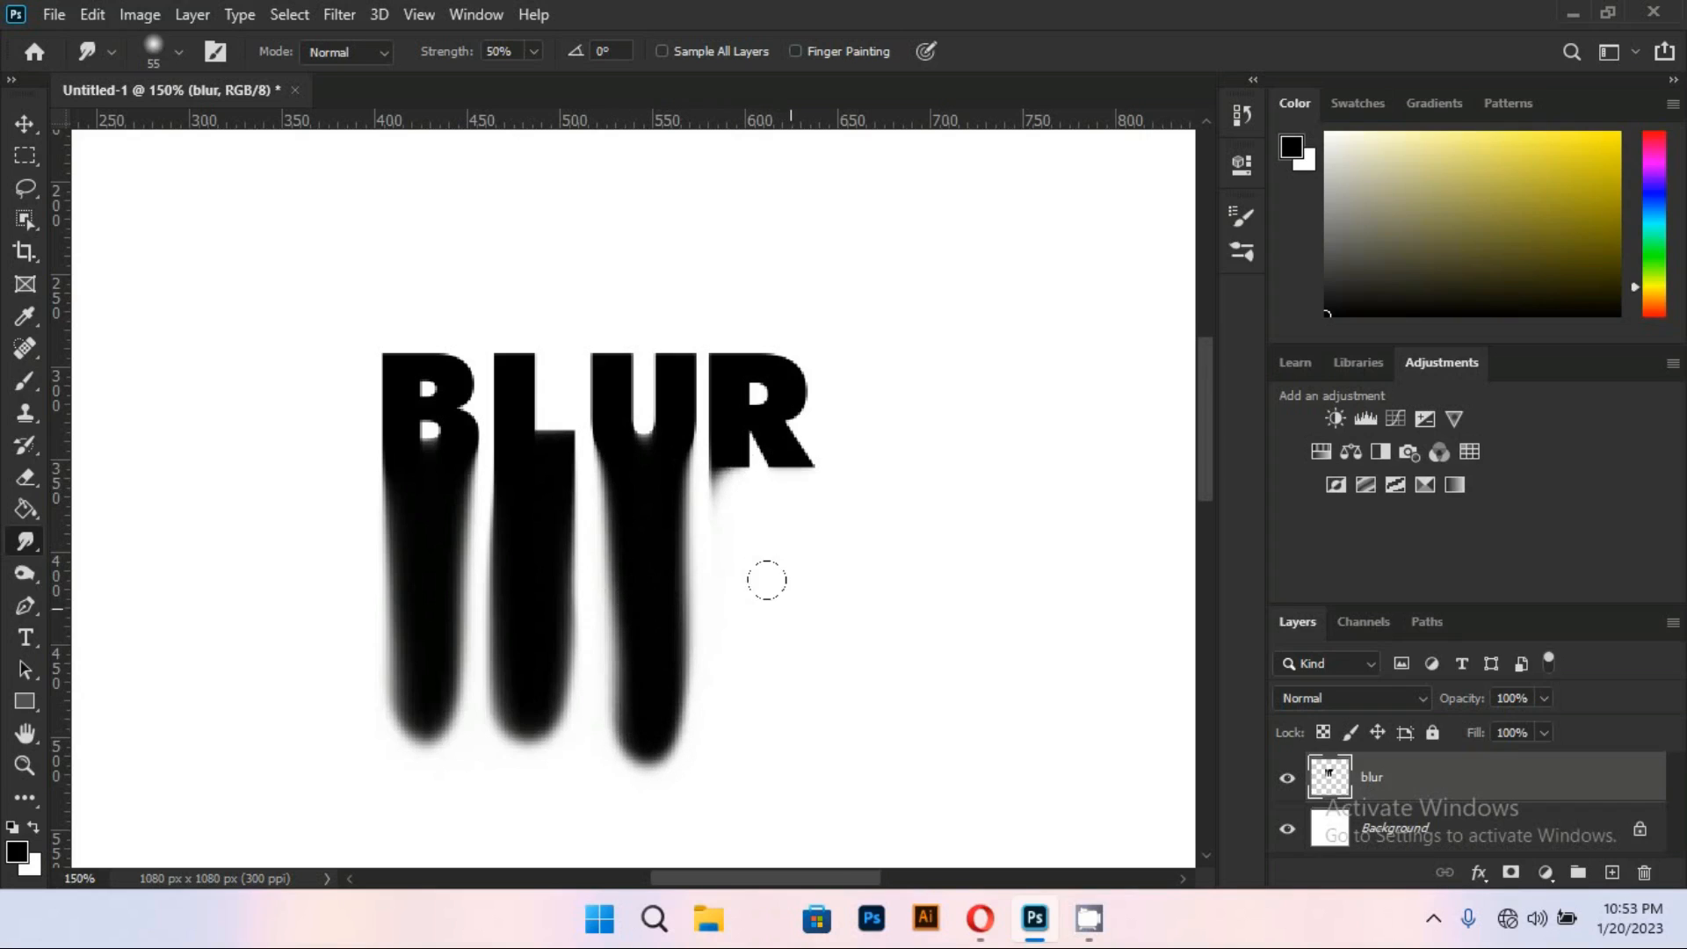
mouse_move(761, 468)
left_mouse_down()
mouse_move(761, 583)
mouse_move(765, 473)
mouse_move(770, 554)
mouse_move(762, 490)
mouse_move(766, 535)
mouse_move(727, 544)
mouse_move(696, 476)
mouse_move(722, 469)
mouse_move(721, 541)
mouse_move(709, 458)
mouse_move(697, 593)
mouse_move(699, 498)
mouse_move(709, 475)
mouse_move(699, 601)
left_mouse_up()
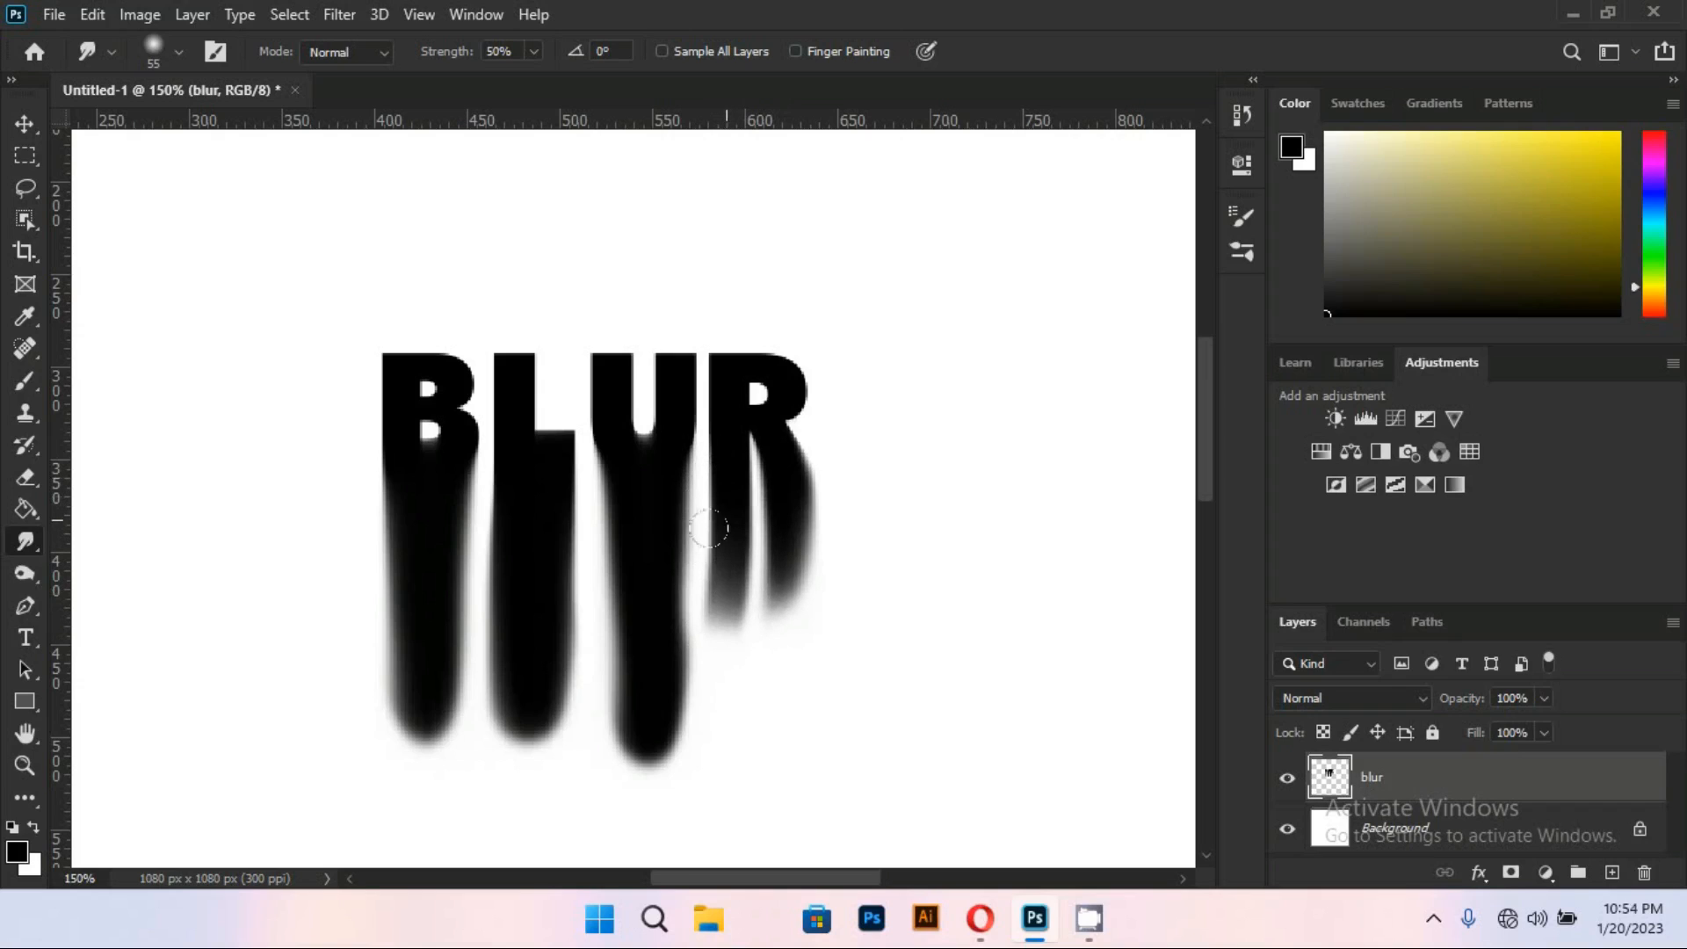
mouse_move(708, 529)
left_mouse_down()
mouse_move(706, 741)
mouse_move(729, 627)
left_mouse_up()
mouse_move(765, 500)
left_mouse_down()
mouse_move(768, 654)
mouse_move(796, 766)
mouse_move(789, 694)
left_mouse_up()
Add a Gradient Map adjustment layer using the black, blue, orange and white gradient preset
left_click(1454, 485)
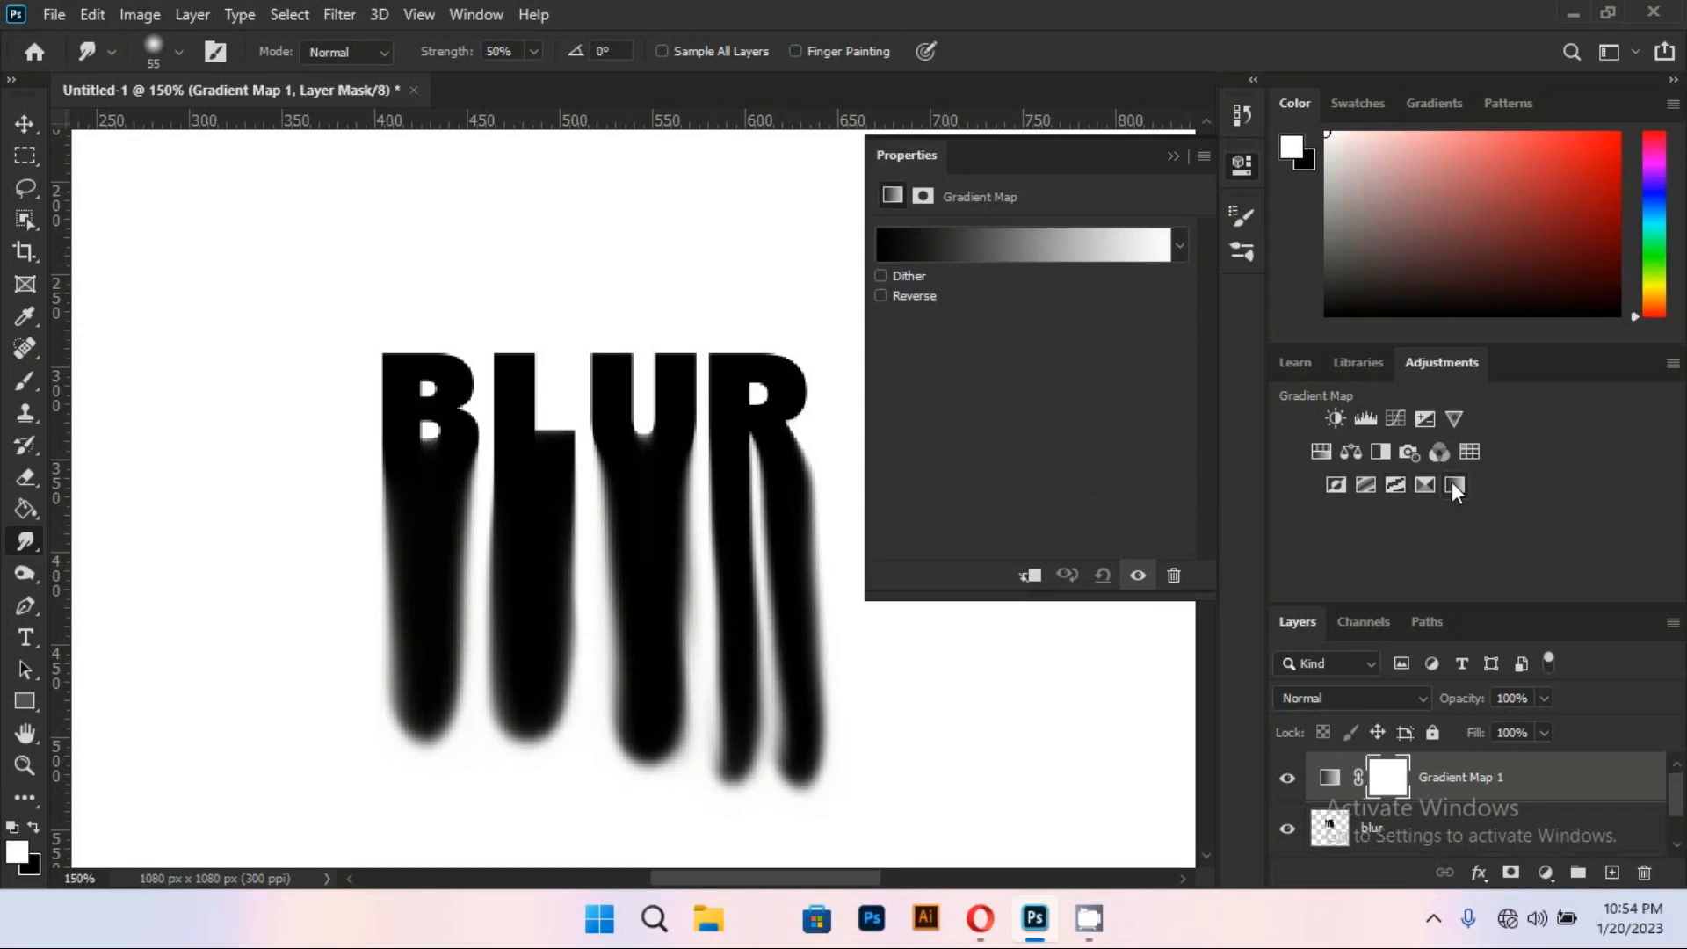
left_click(1182, 245)
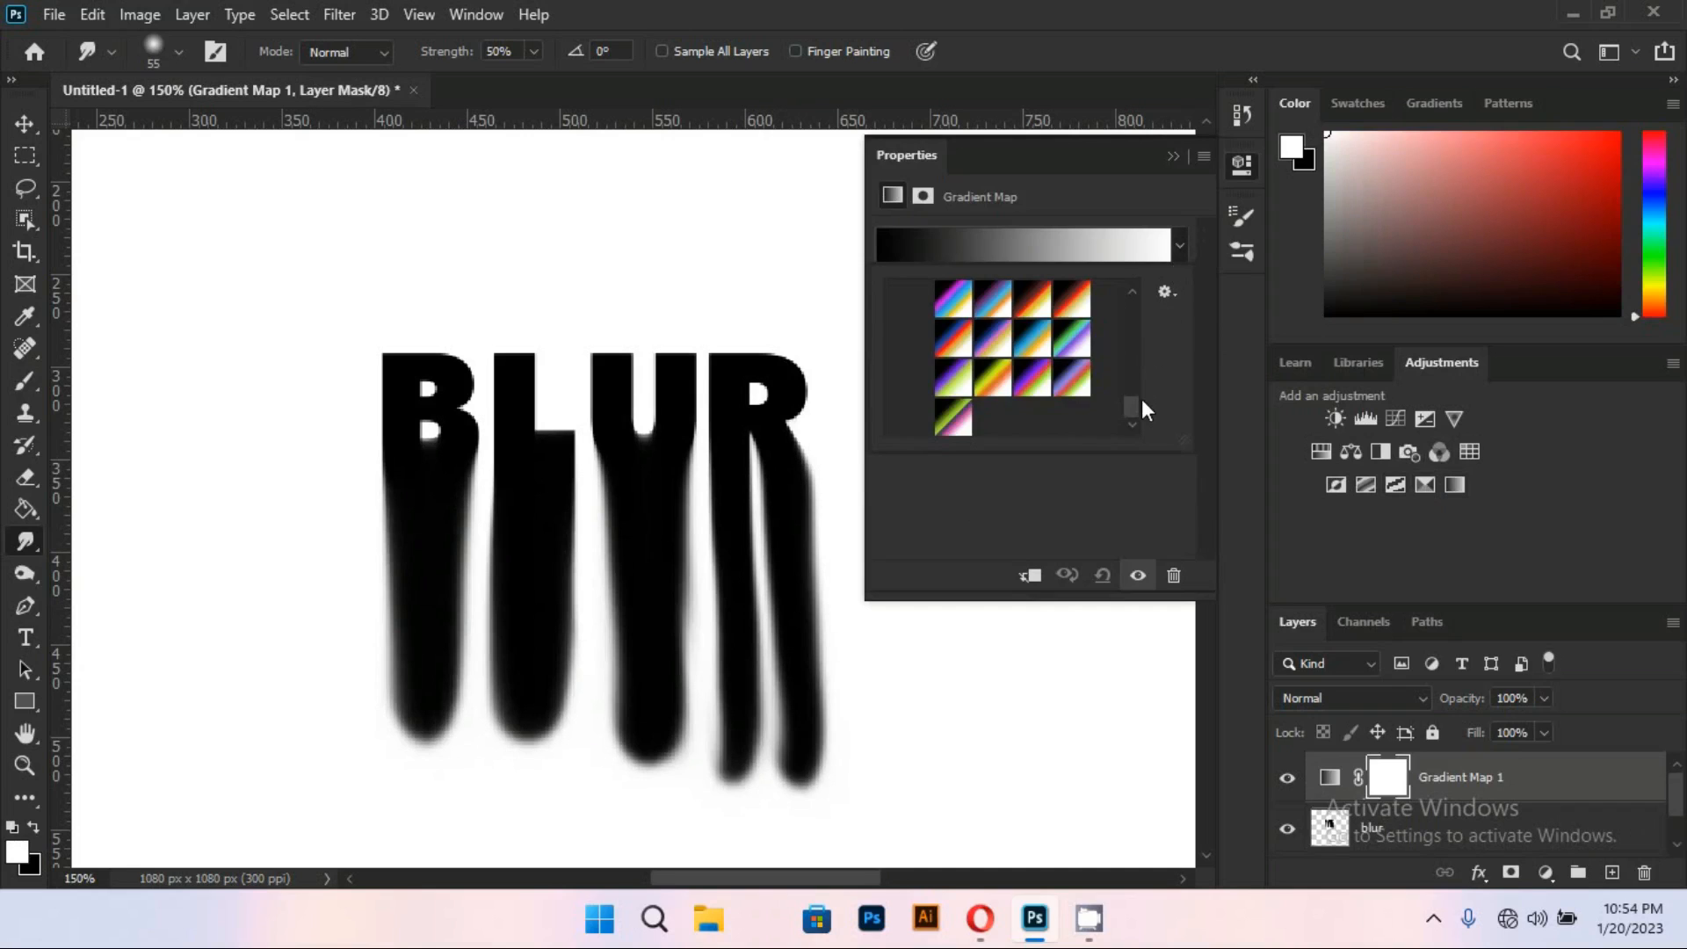
left_click(1027, 346)
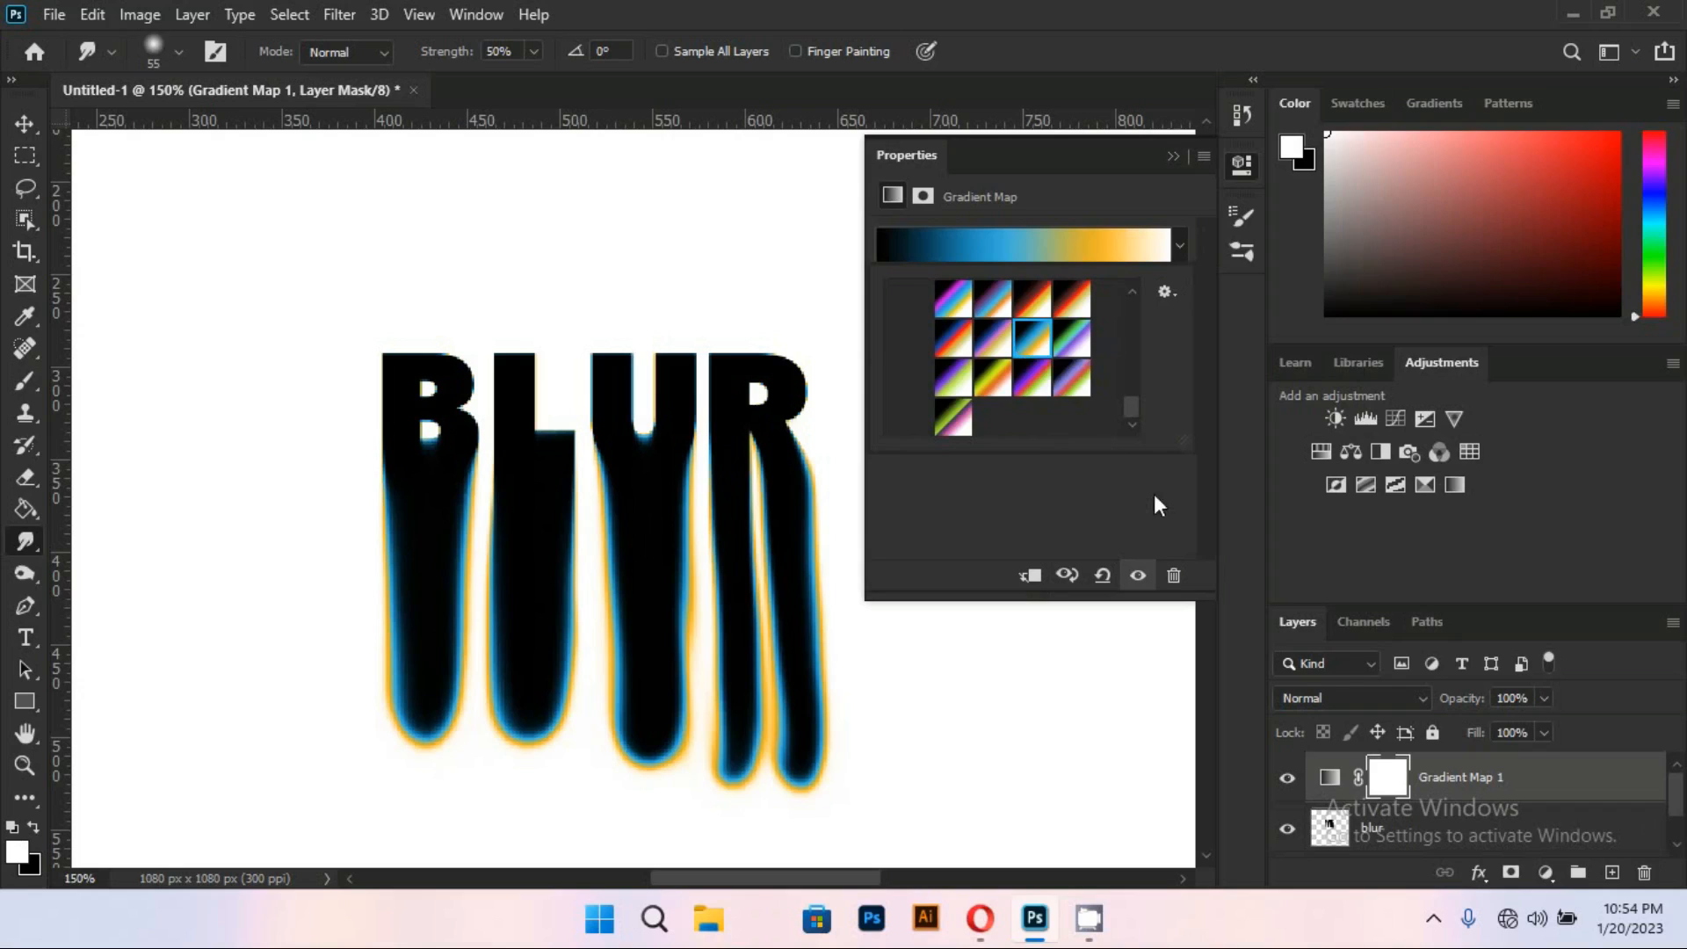
left_click(1172, 157)
left_click(1173, 156)
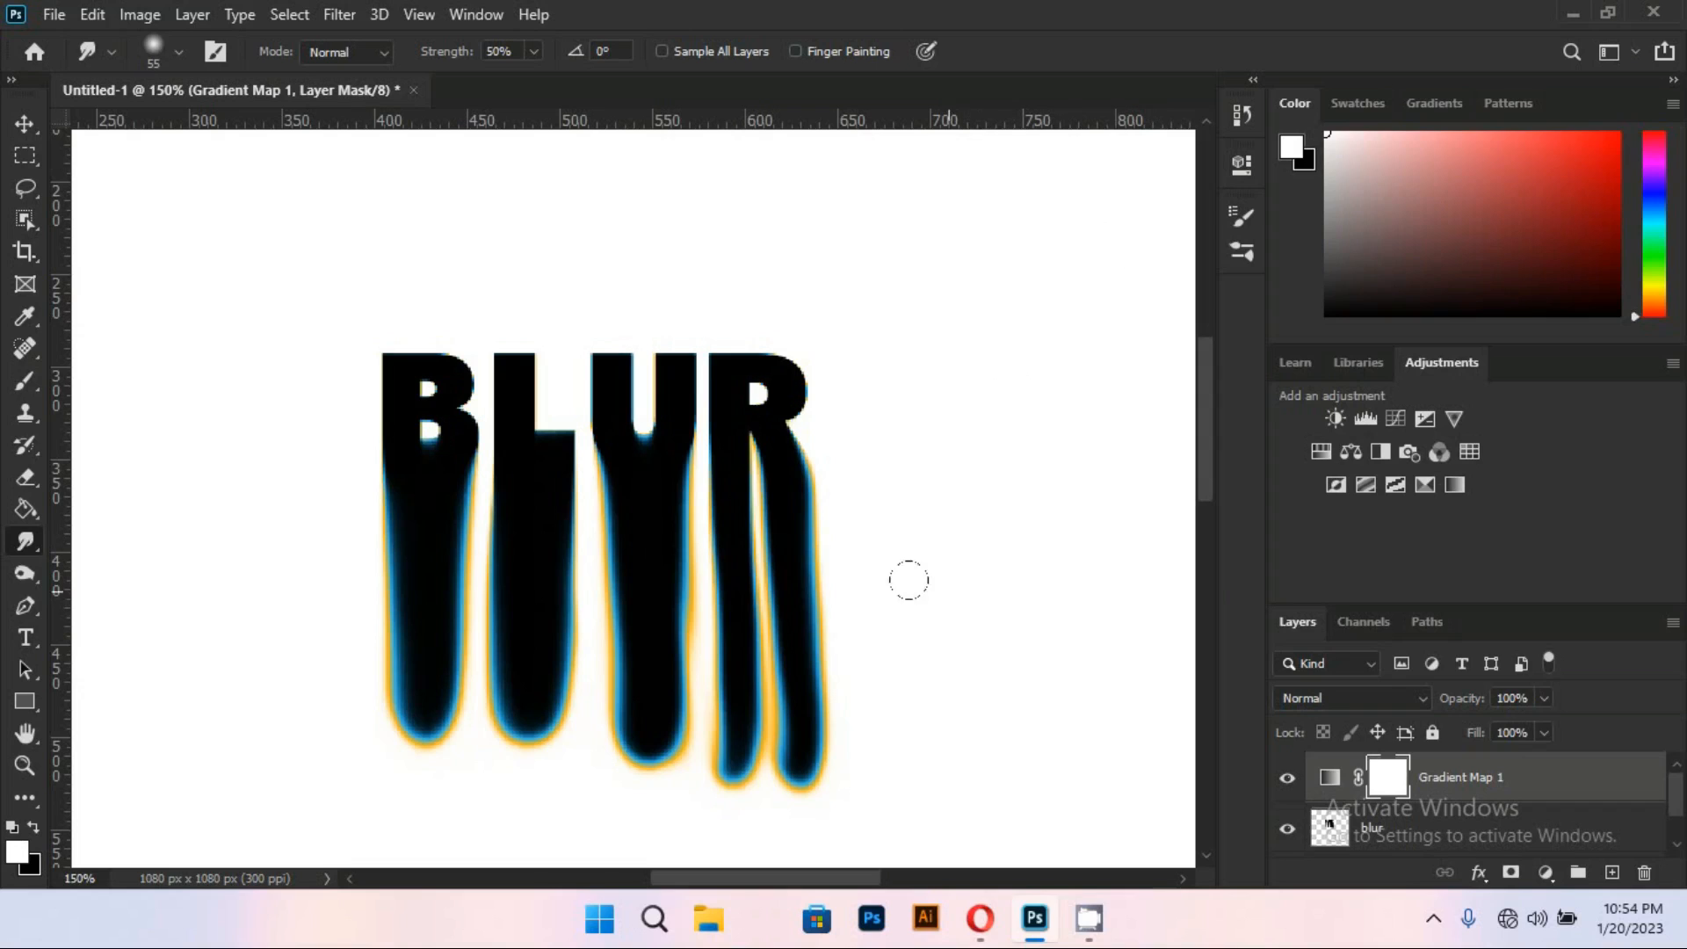
On the blur layer, smudge the ends of all the letter drips further down into tapered tips
left_click_drag(1208, 409, 1204, 491)
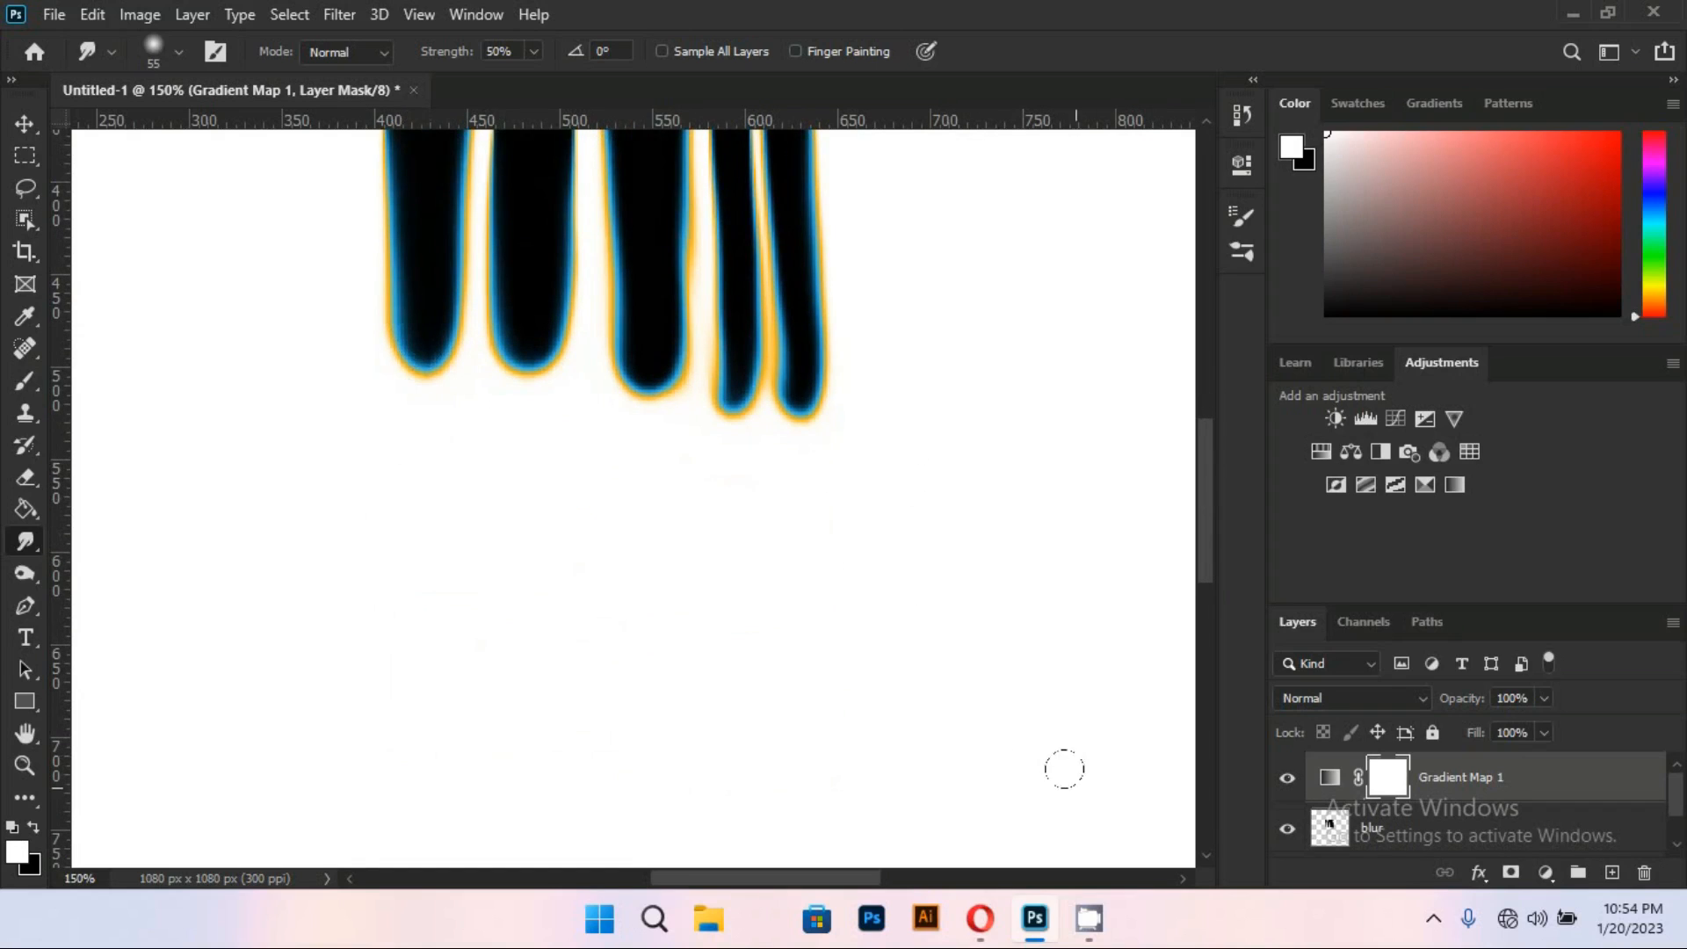
left_click(1330, 835)
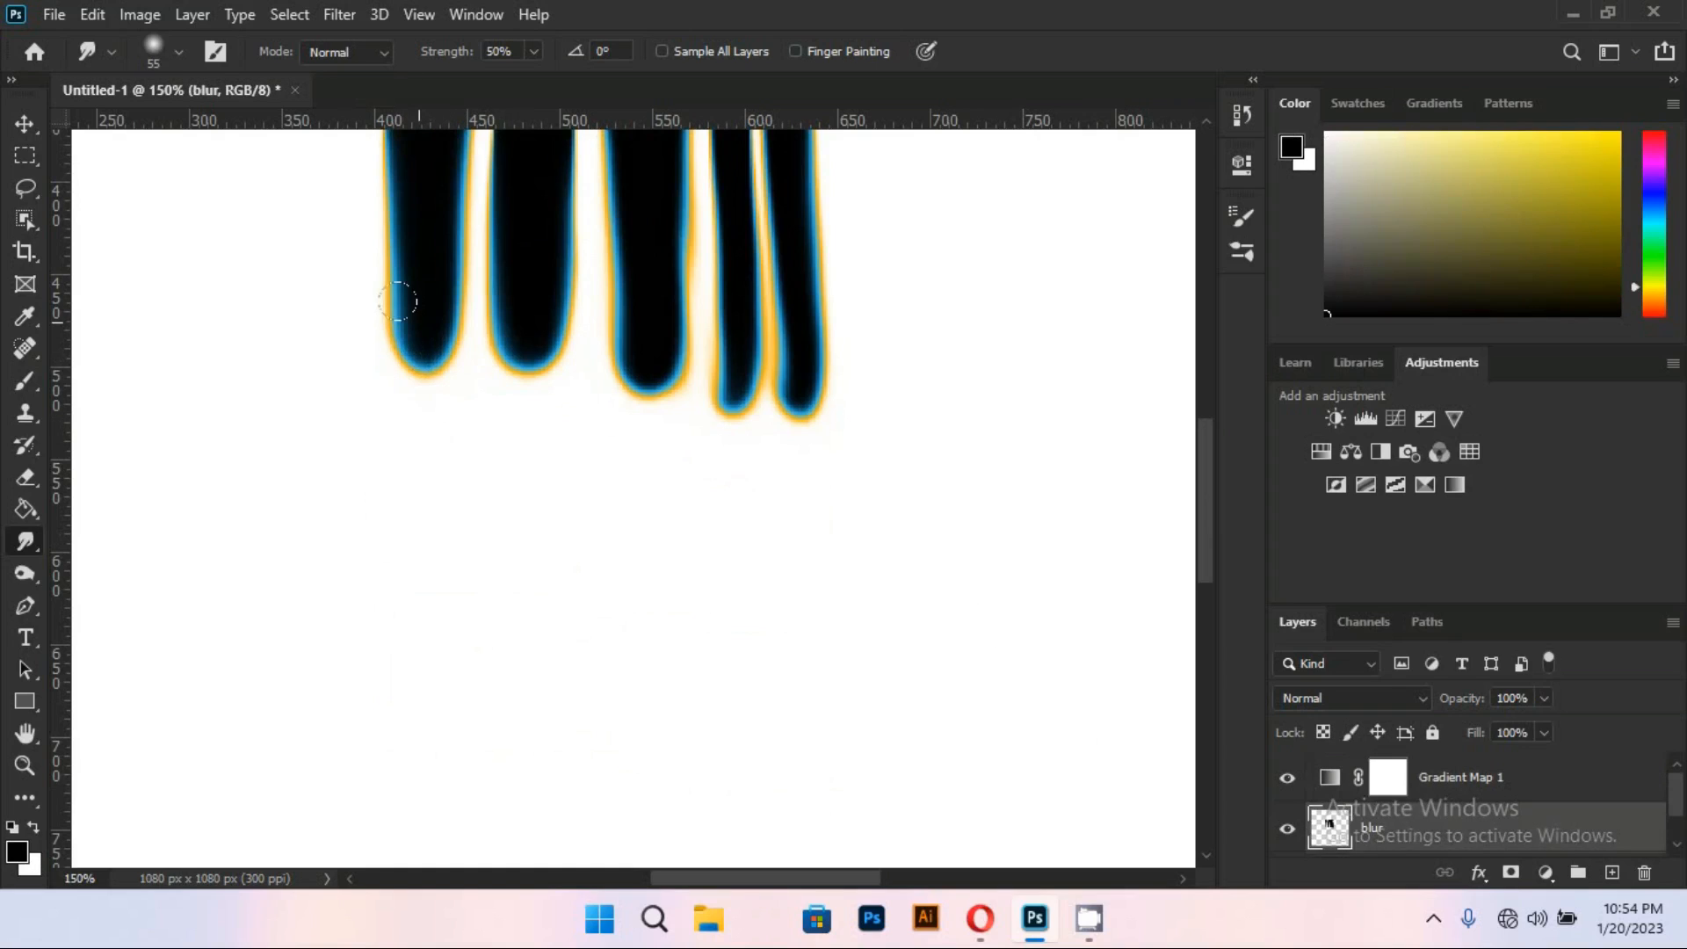
mouse_move(398, 301)
left_mouse_down()
mouse_move(373, 483)
mouse_move(395, 500)
left_mouse_up()
left_click_drag(400, 334, 388, 583)
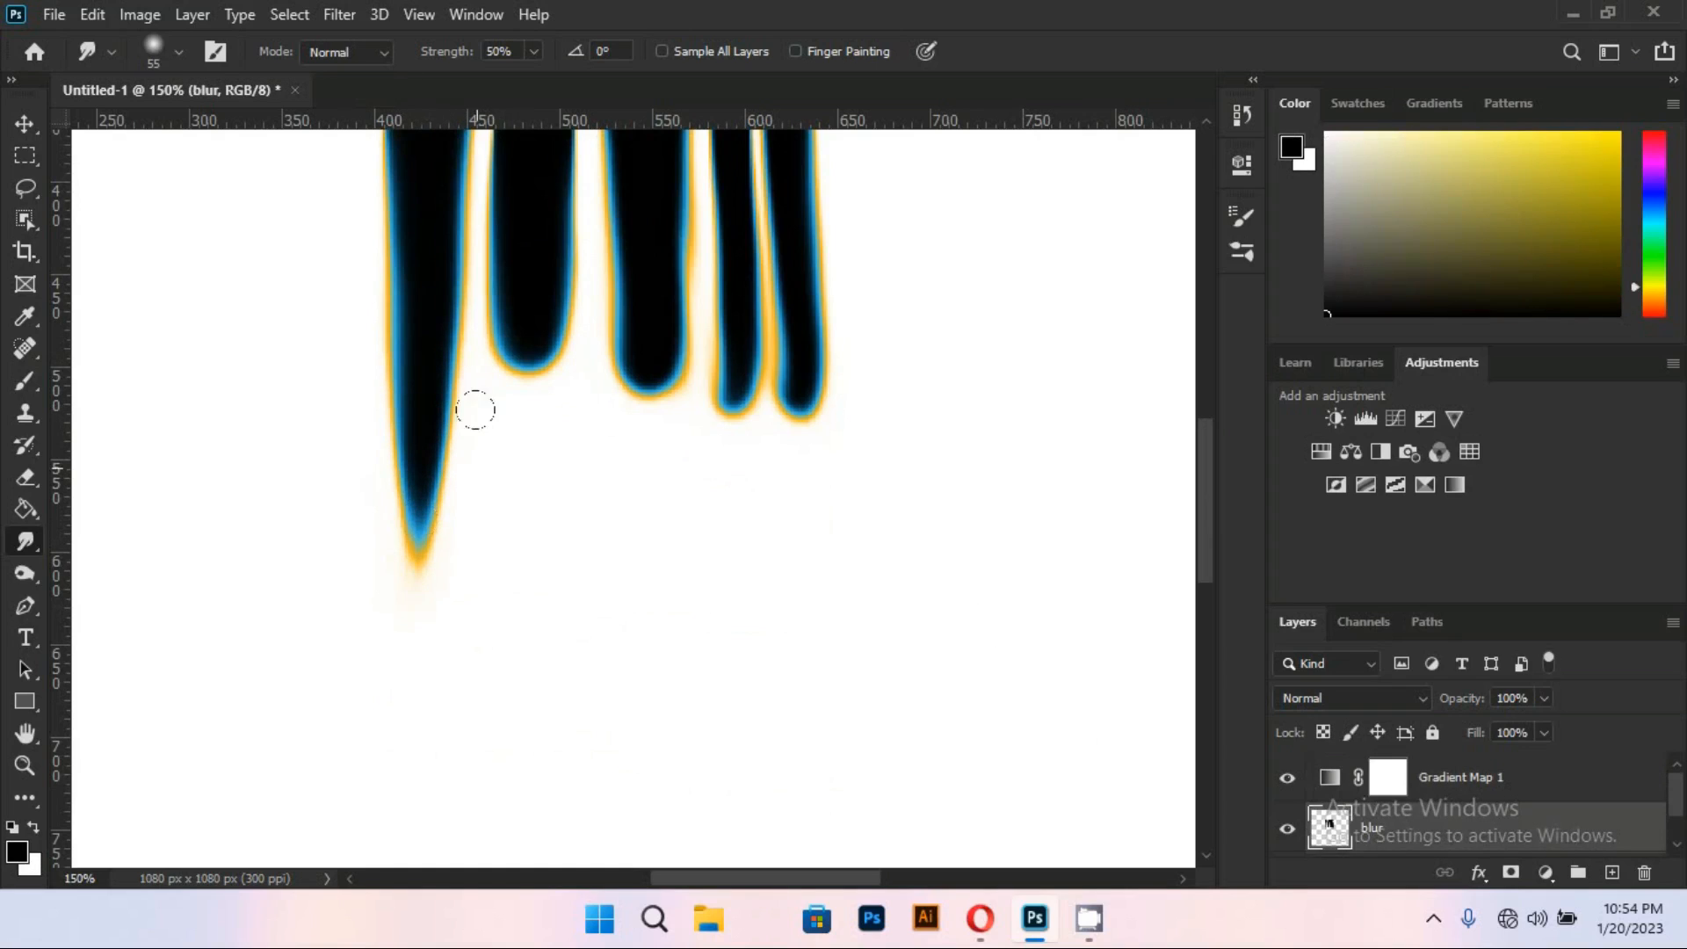
left_click_drag(508, 293, 523, 514)
left_click_drag(501, 350, 509, 546)
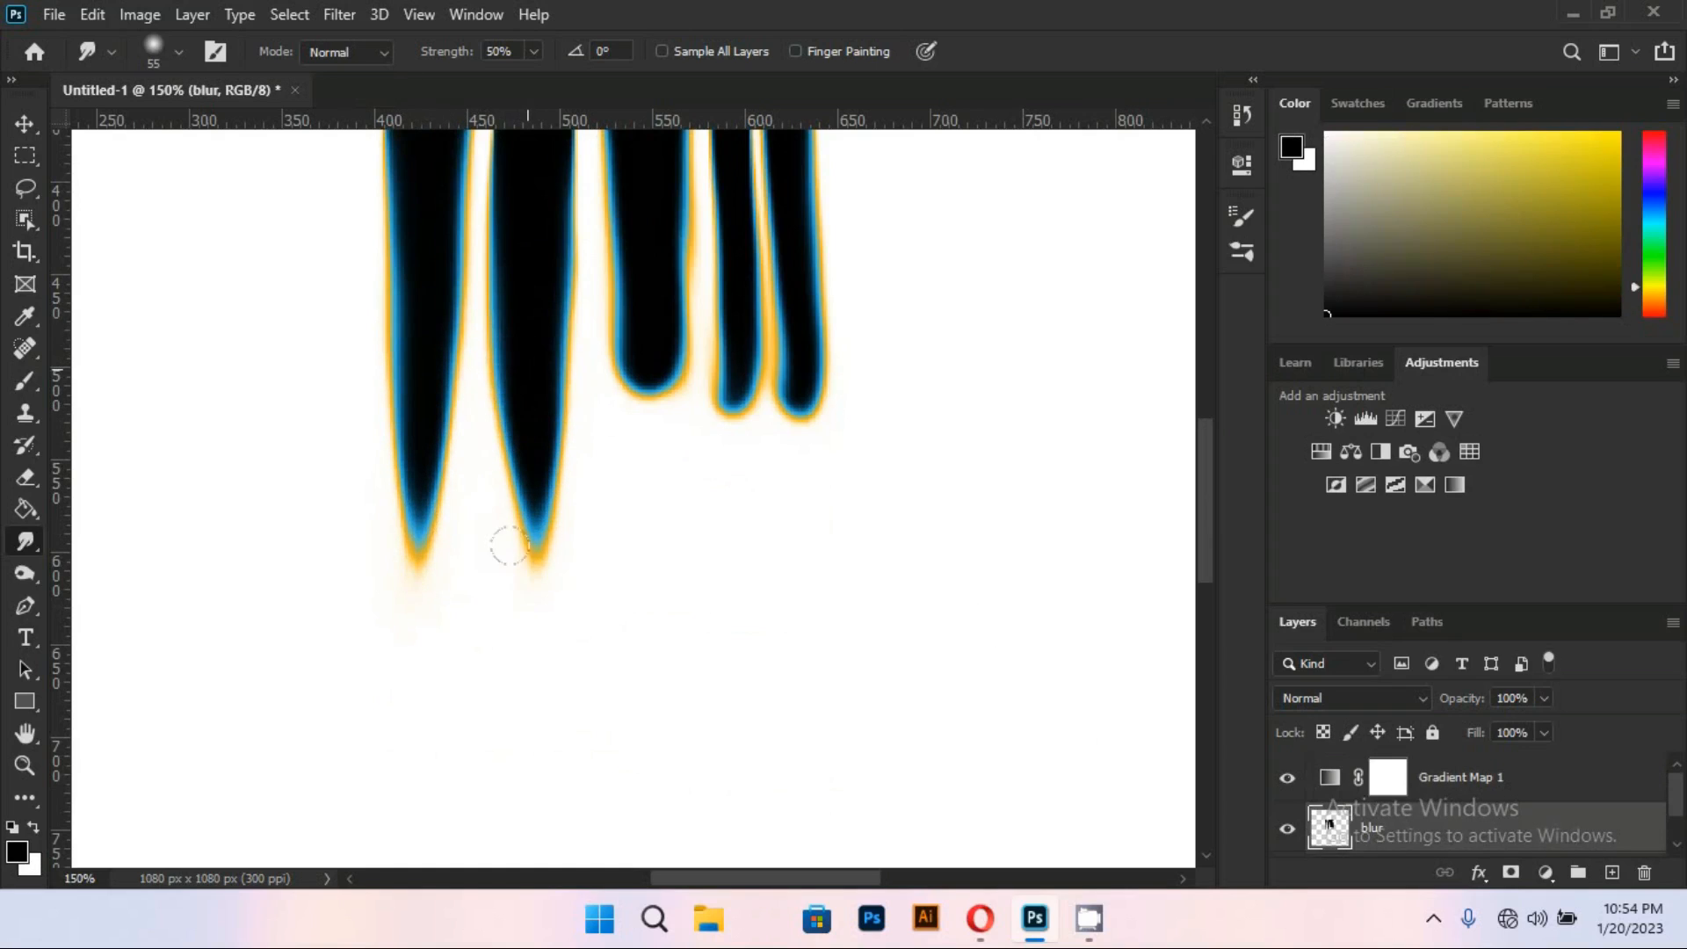
mouse_move(505, 429)
left_mouse_down()
mouse_move(491, 611)
mouse_move(514, 581)
left_mouse_up()
left_click_drag(618, 311, 636, 545)
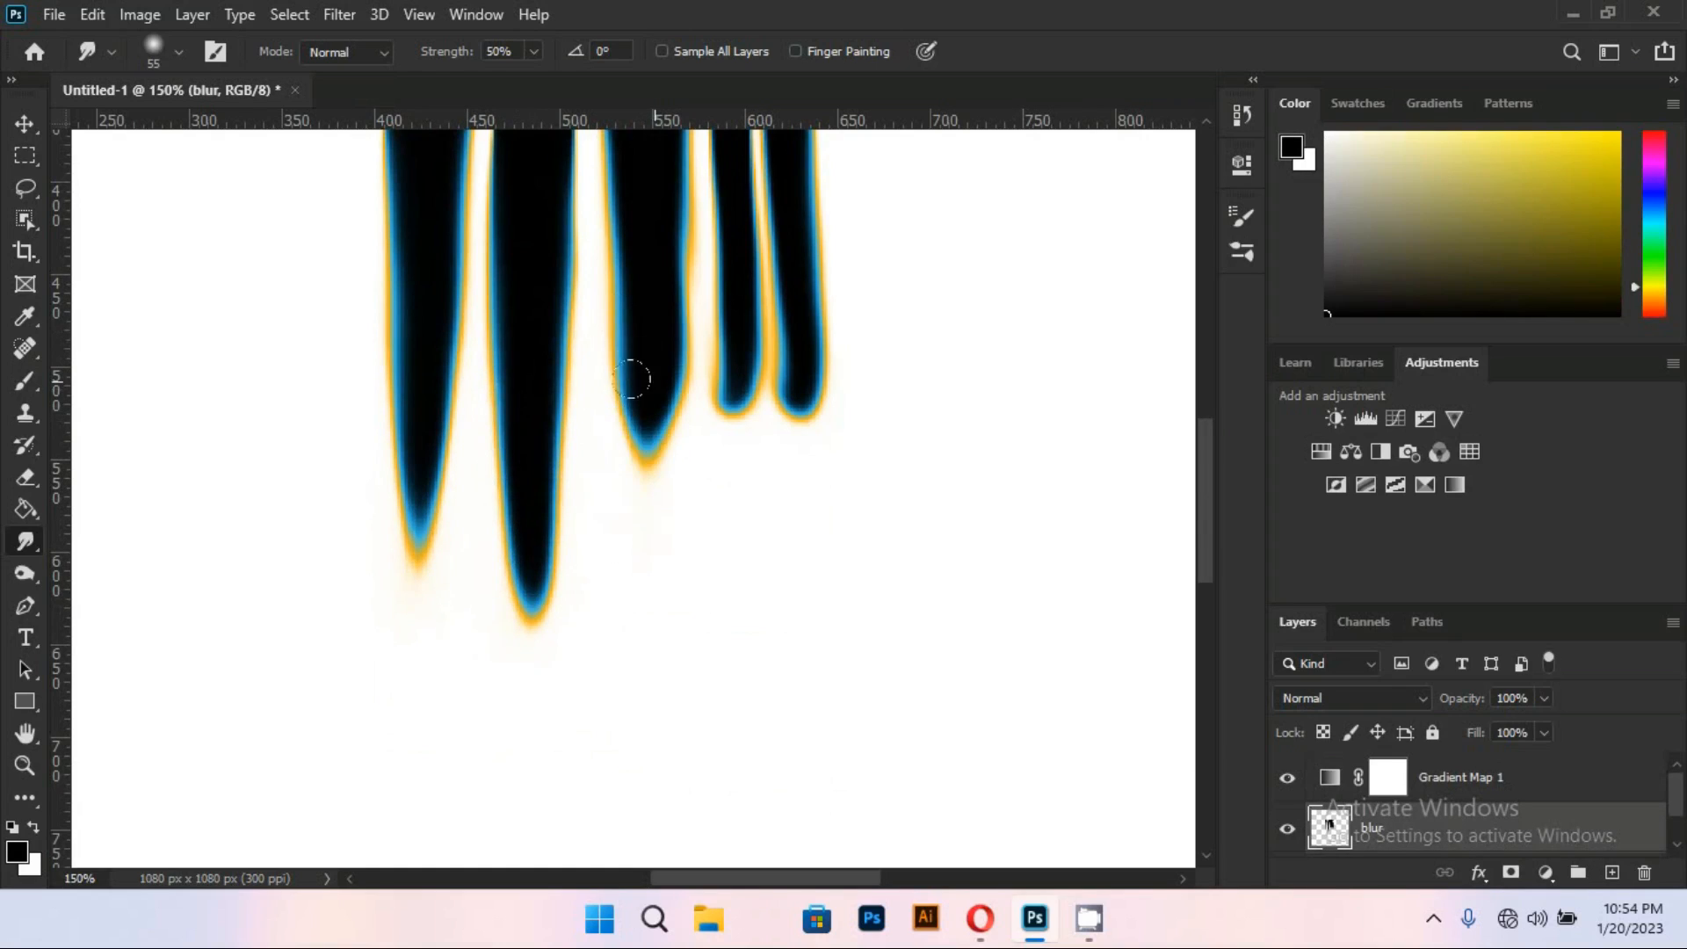
mouse_move(633, 376)
left_mouse_down()
mouse_move(611, 571)
mouse_move(633, 575)
left_mouse_up()
left_click_drag(726, 356, 727, 542)
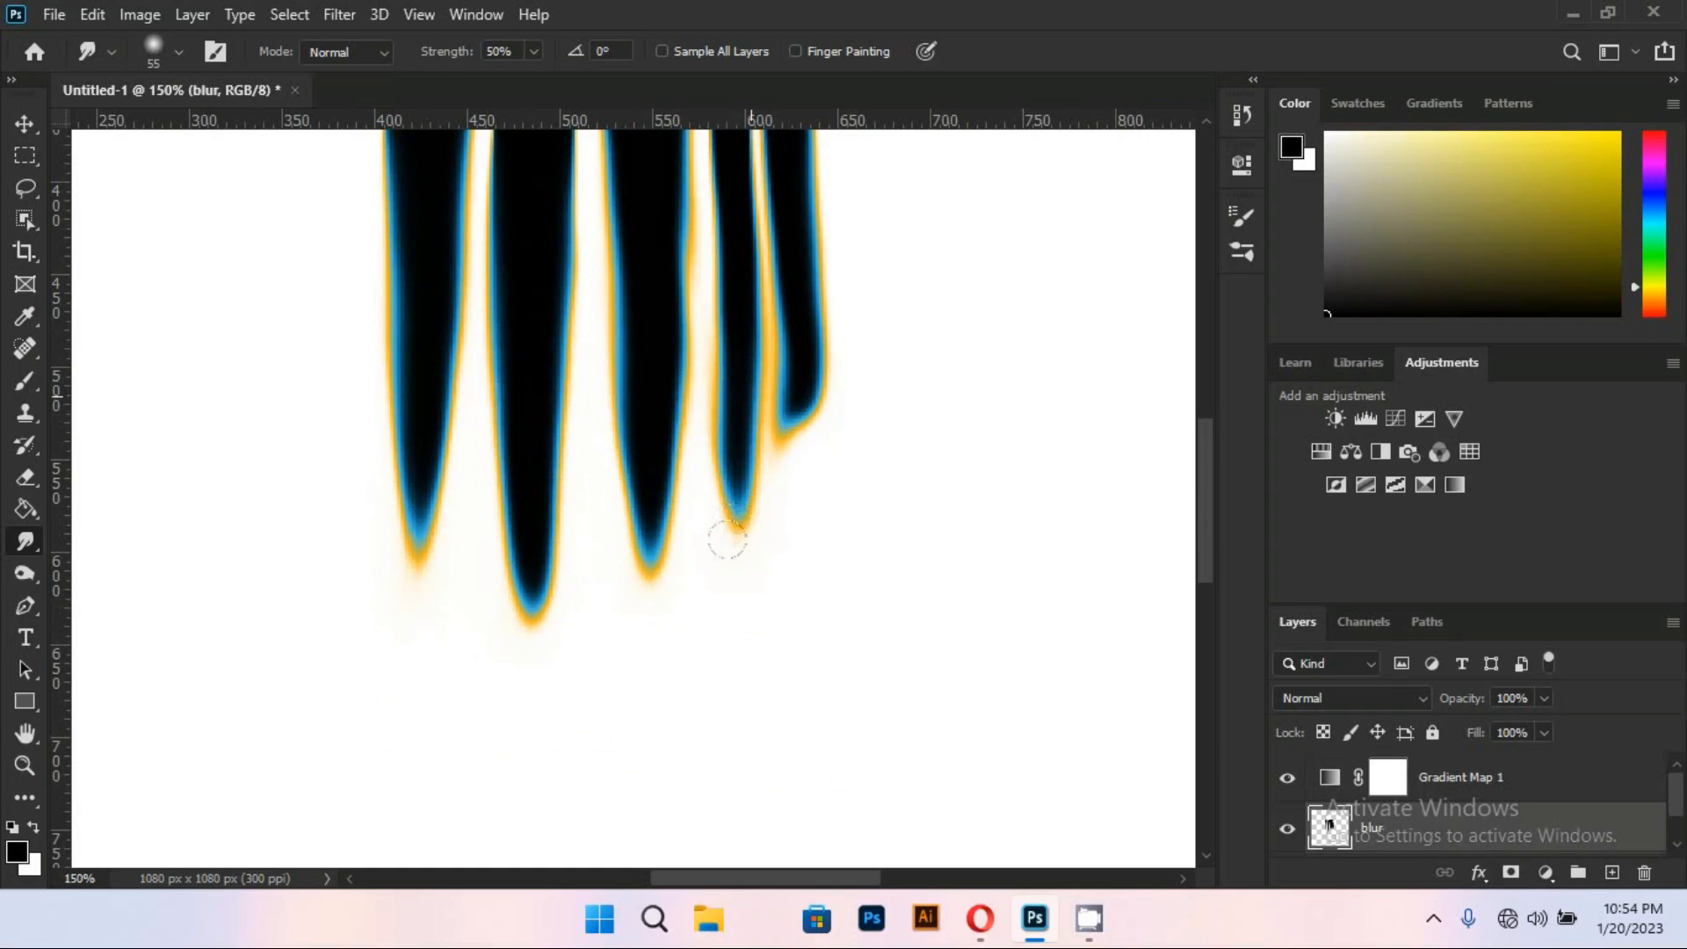
left_click_drag(798, 365, 779, 554)
left_click_drag(796, 396, 768, 568)
left_click_drag(751, 448, 729, 546)
left_click_drag(810, 468, 760, 532)
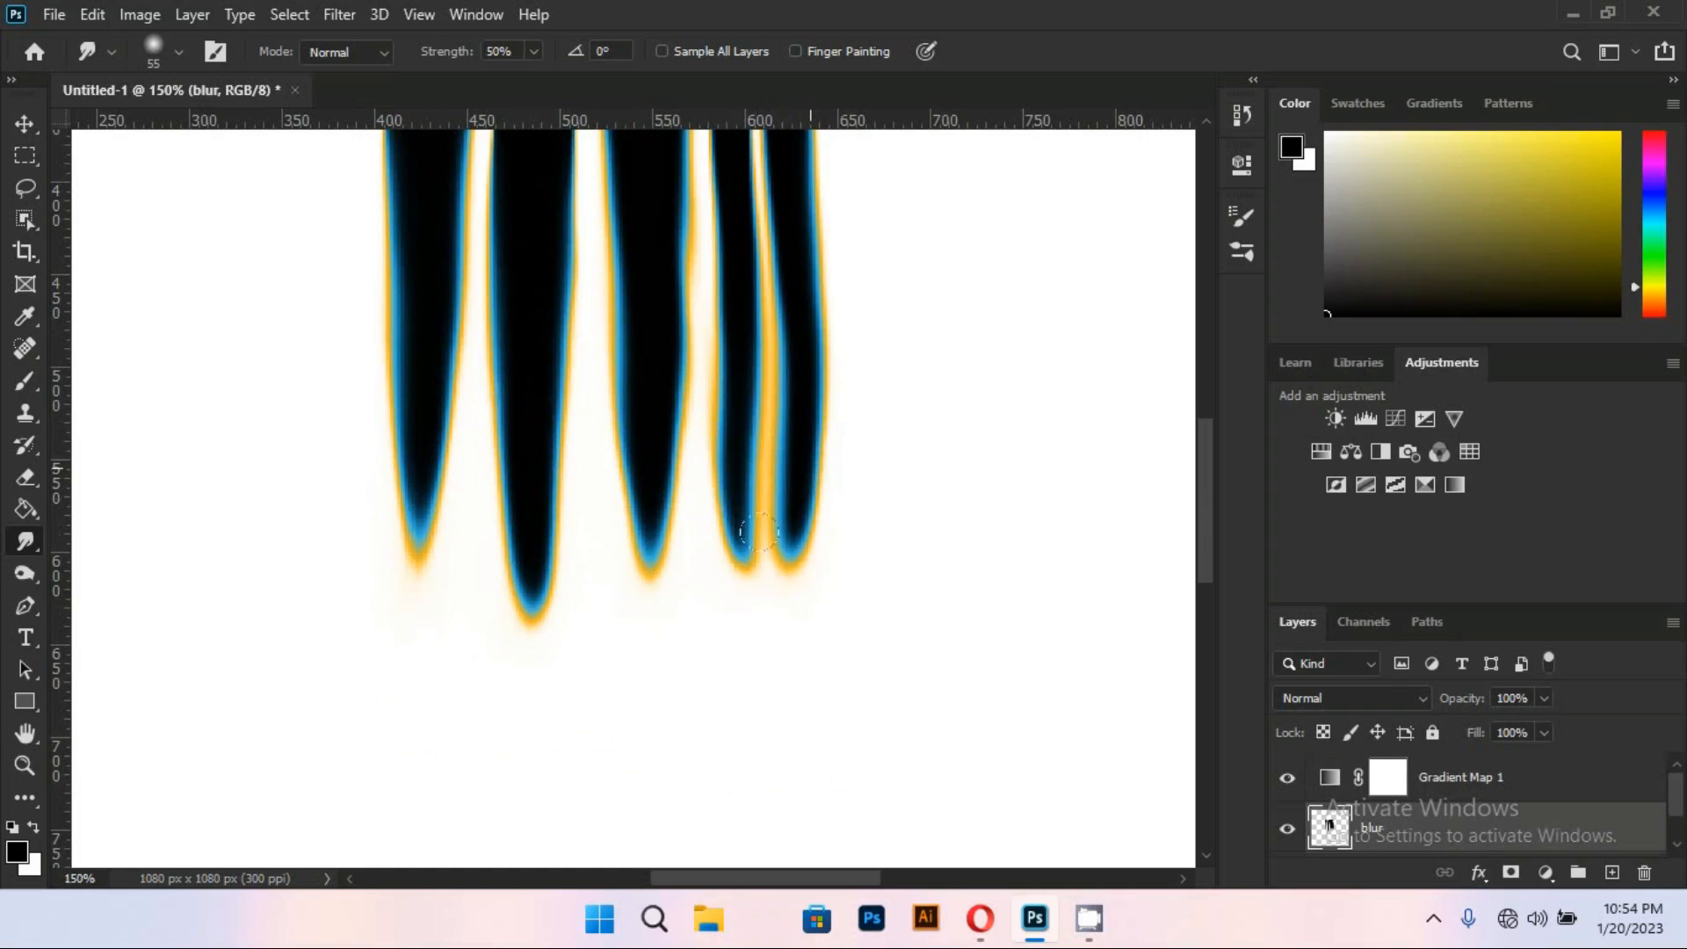
Return the document to 50% zoom and enlarge the Smudge brush to 133 px
left_click_drag(103, 875, 55, 897)
type("50")
key("Return")
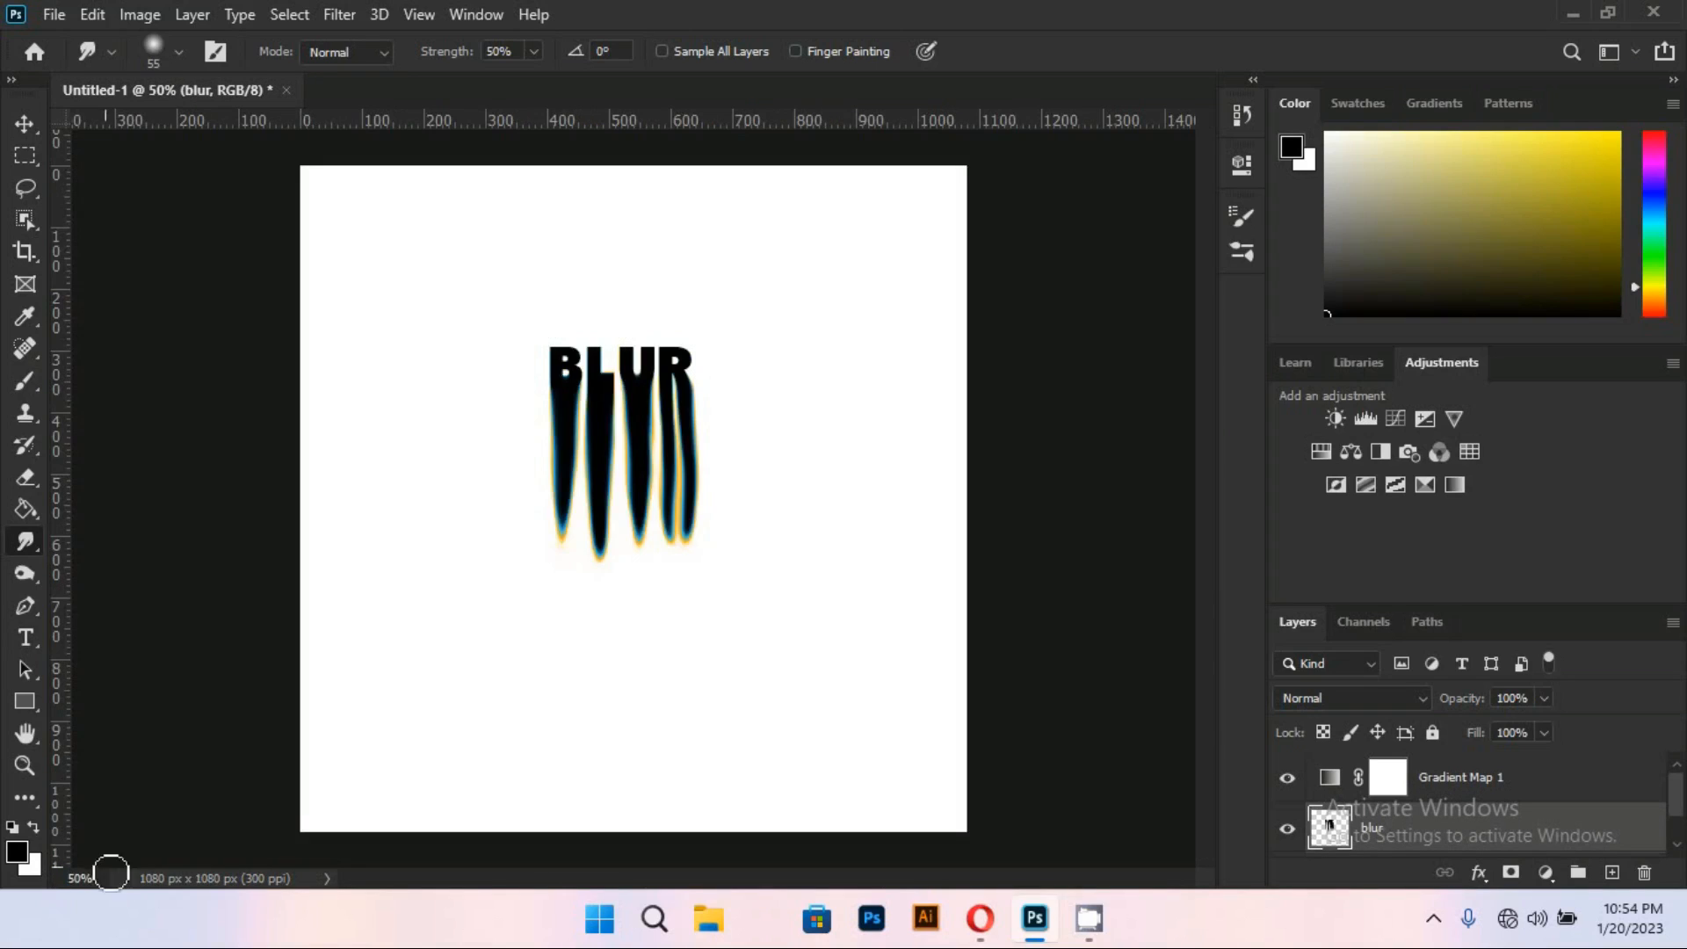
left_click(179, 49)
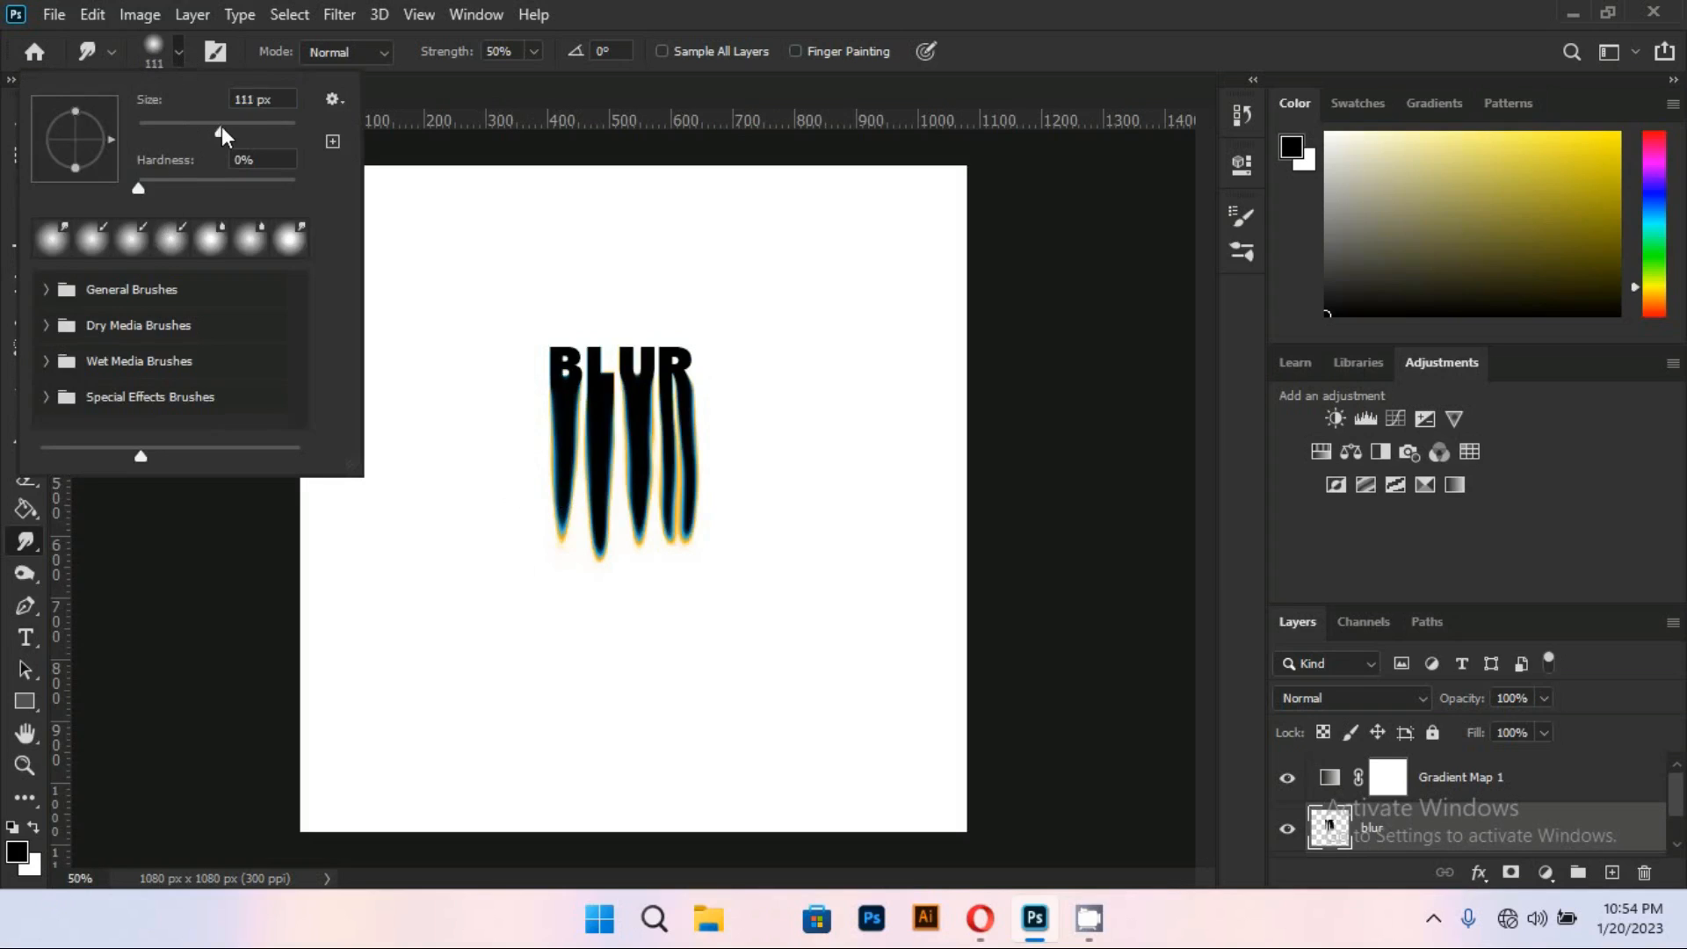
left_click_drag(222, 127, 230, 129)
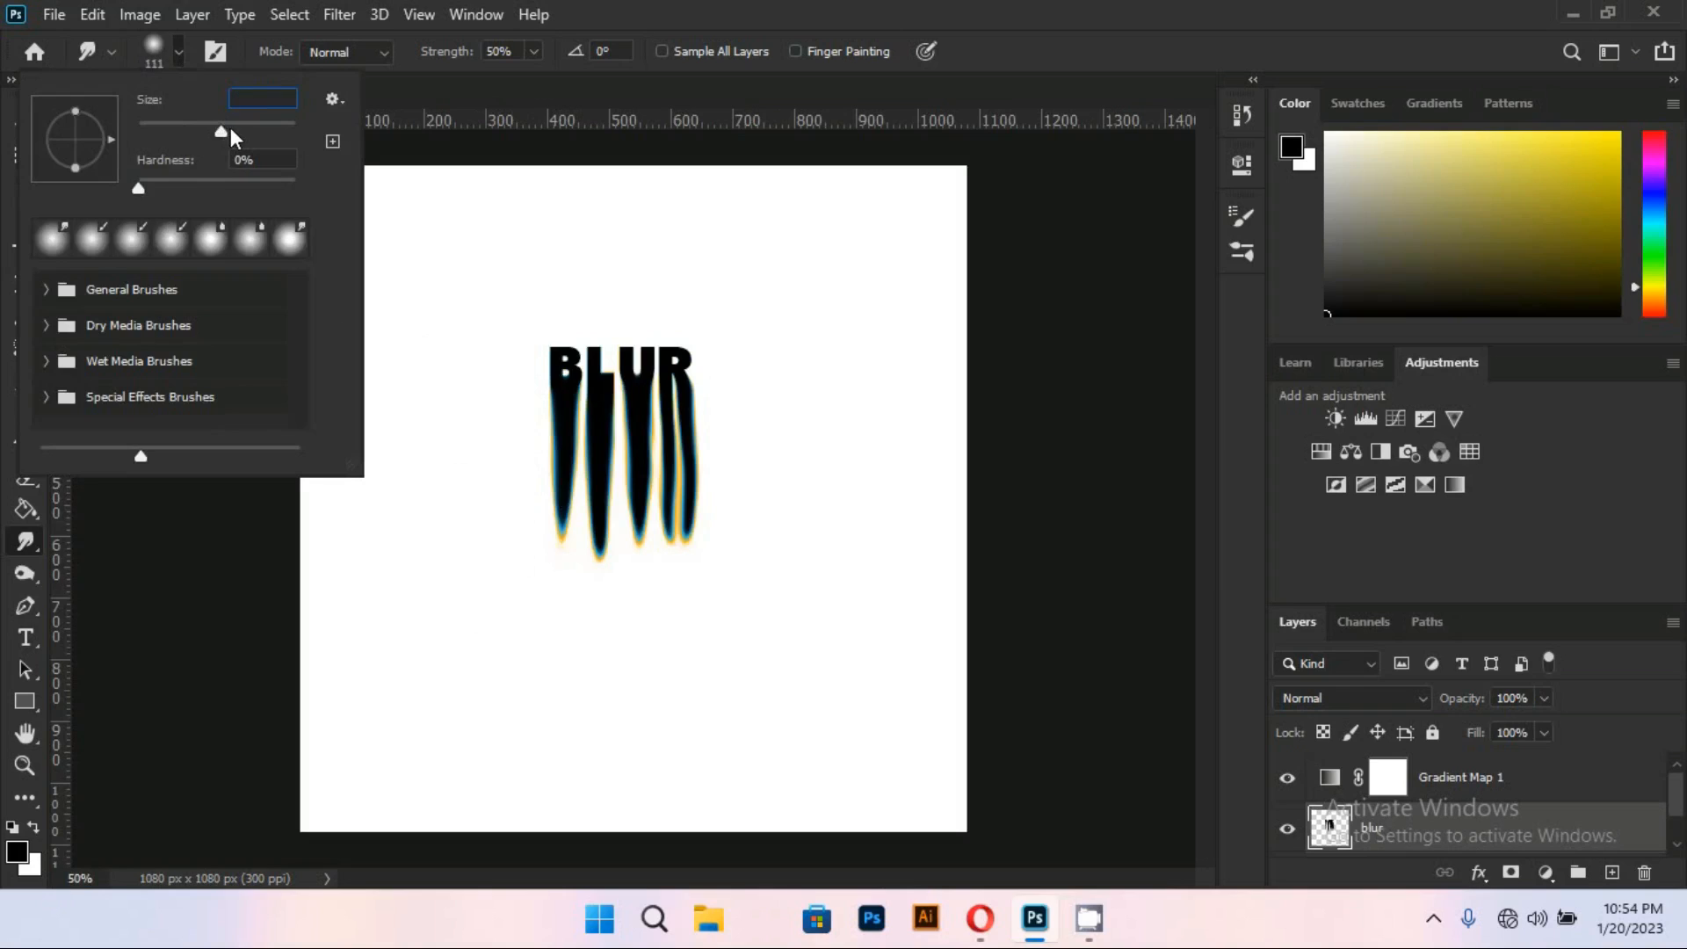
left_click(173, 58)
Smudge the drips of all four letters down toward the bottom of the canvas with uneven, fading ends
left_click_drag(541, 462, 552, 613)
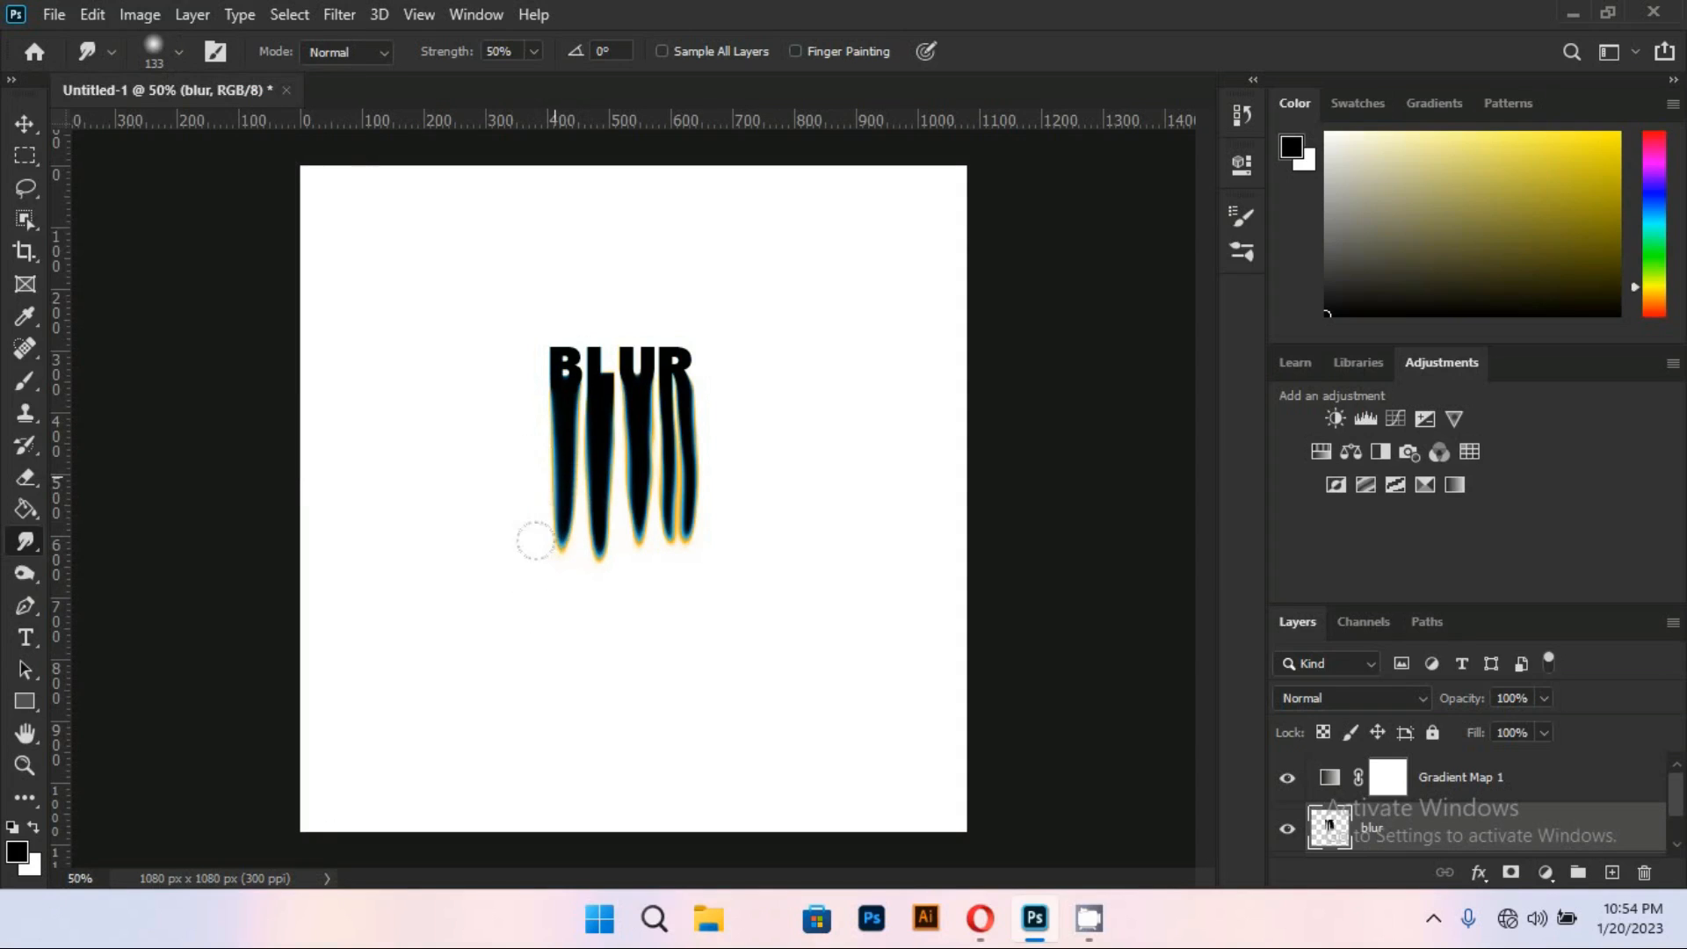
left_click_drag(541, 518, 535, 657)
left_click_drag(540, 503, 538, 686)
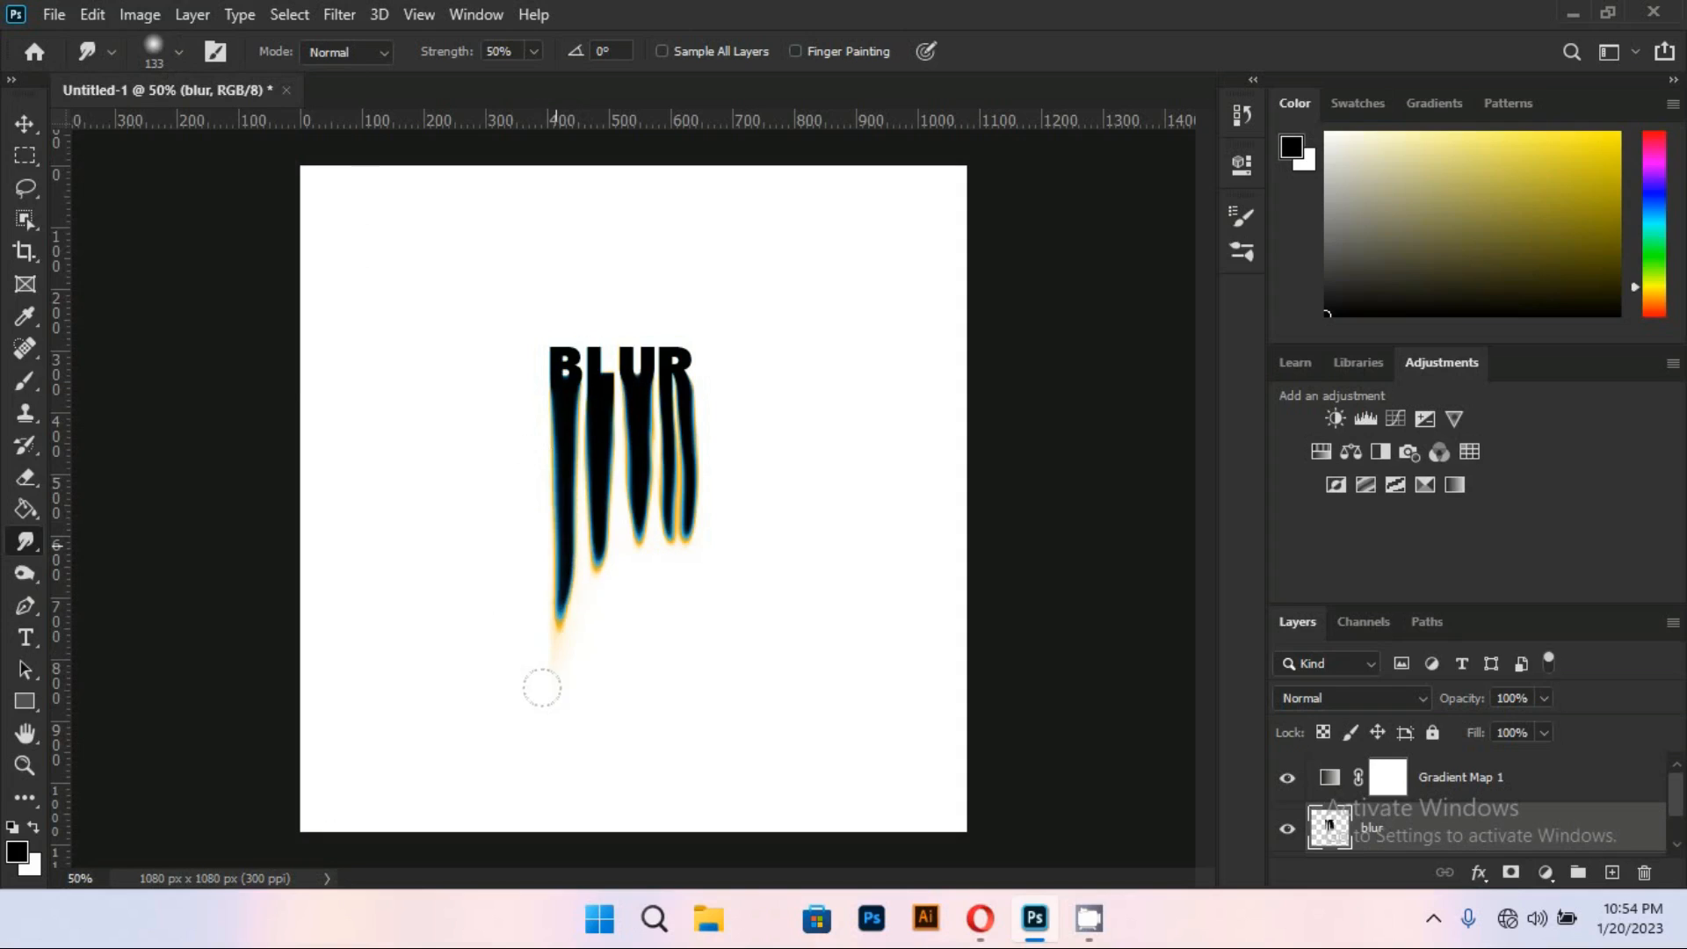
left_click_drag(599, 518, 602, 681)
left_click_drag(638, 492, 644, 673)
mouse_move(666, 518)
left_mouse_down()
mouse_move(668, 653)
mouse_move(668, 490)
mouse_move(680, 657)
mouse_move(674, 522)
mouse_move(664, 694)
left_mouse_up()
mouse_move(640, 527)
left_mouse_down()
mouse_move(637, 695)
mouse_move(598, 537)
mouse_move(608, 696)
left_mouse_up()
left_click_drag(571, 551, 553, 714)
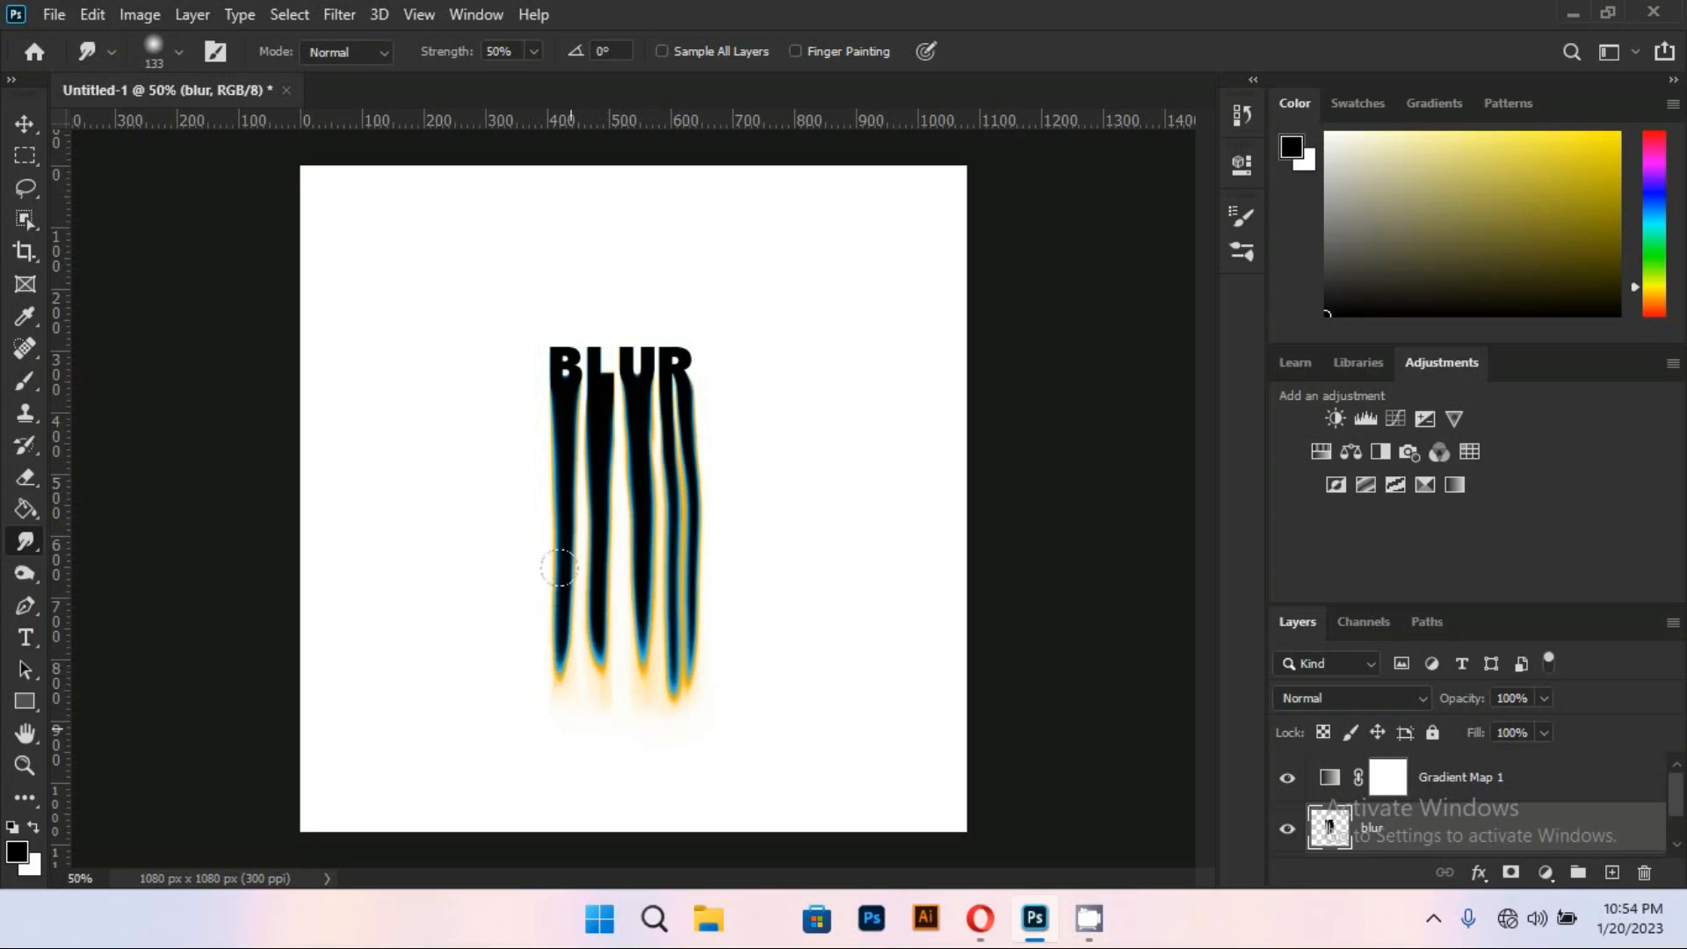
left_click_drag(565, 573, 557, 768)
left_click_drag(580, 621, 575, 703)
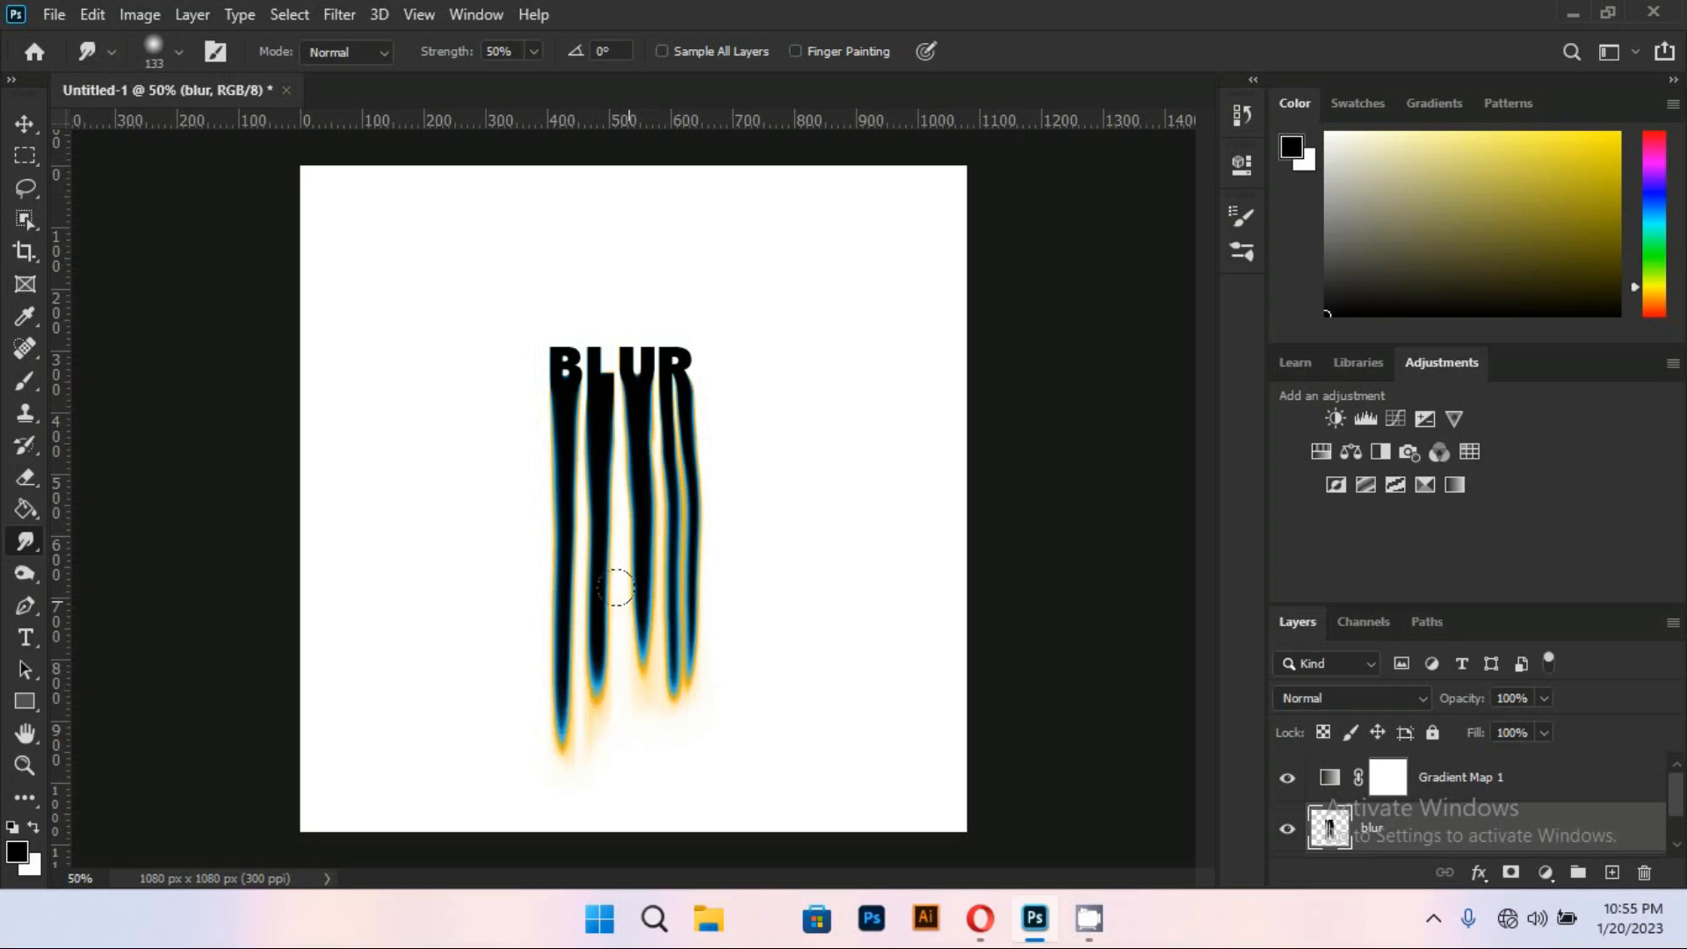
left_click_drag(643, 585, 629, 787)
left_click_drag(652, 629, 636, 862)
left_click_drag(654, 672, 646, 786)
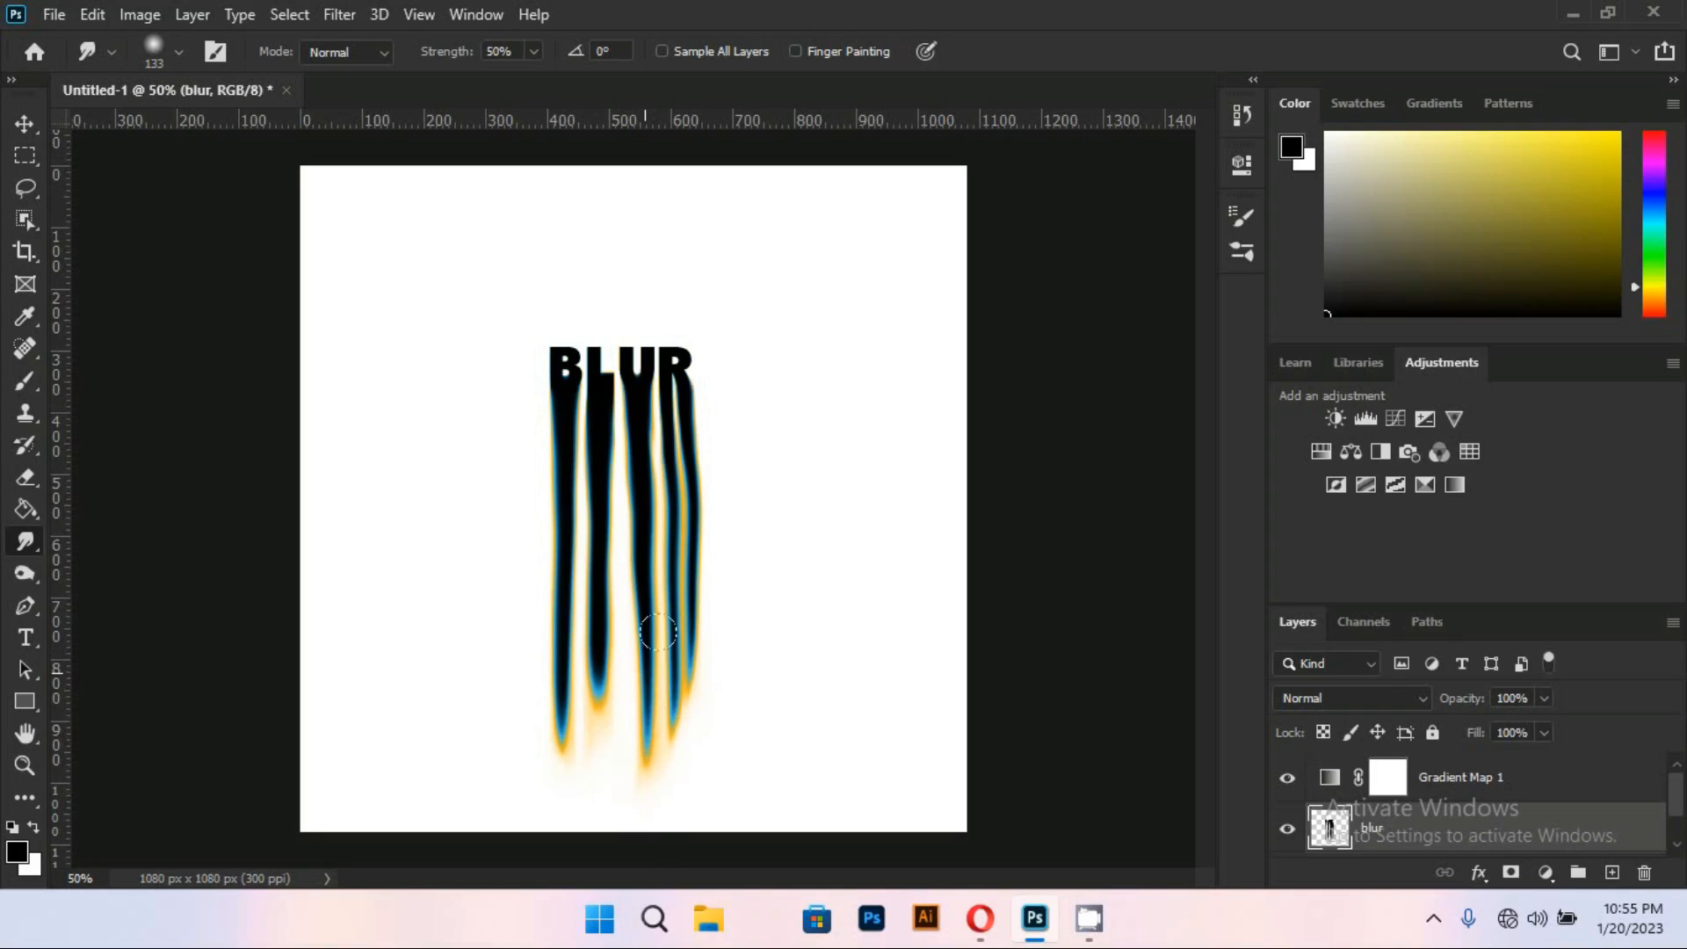
left_click_drag(656, 637, 648, 800)
left_click_drag(685, 587, 680, 791)
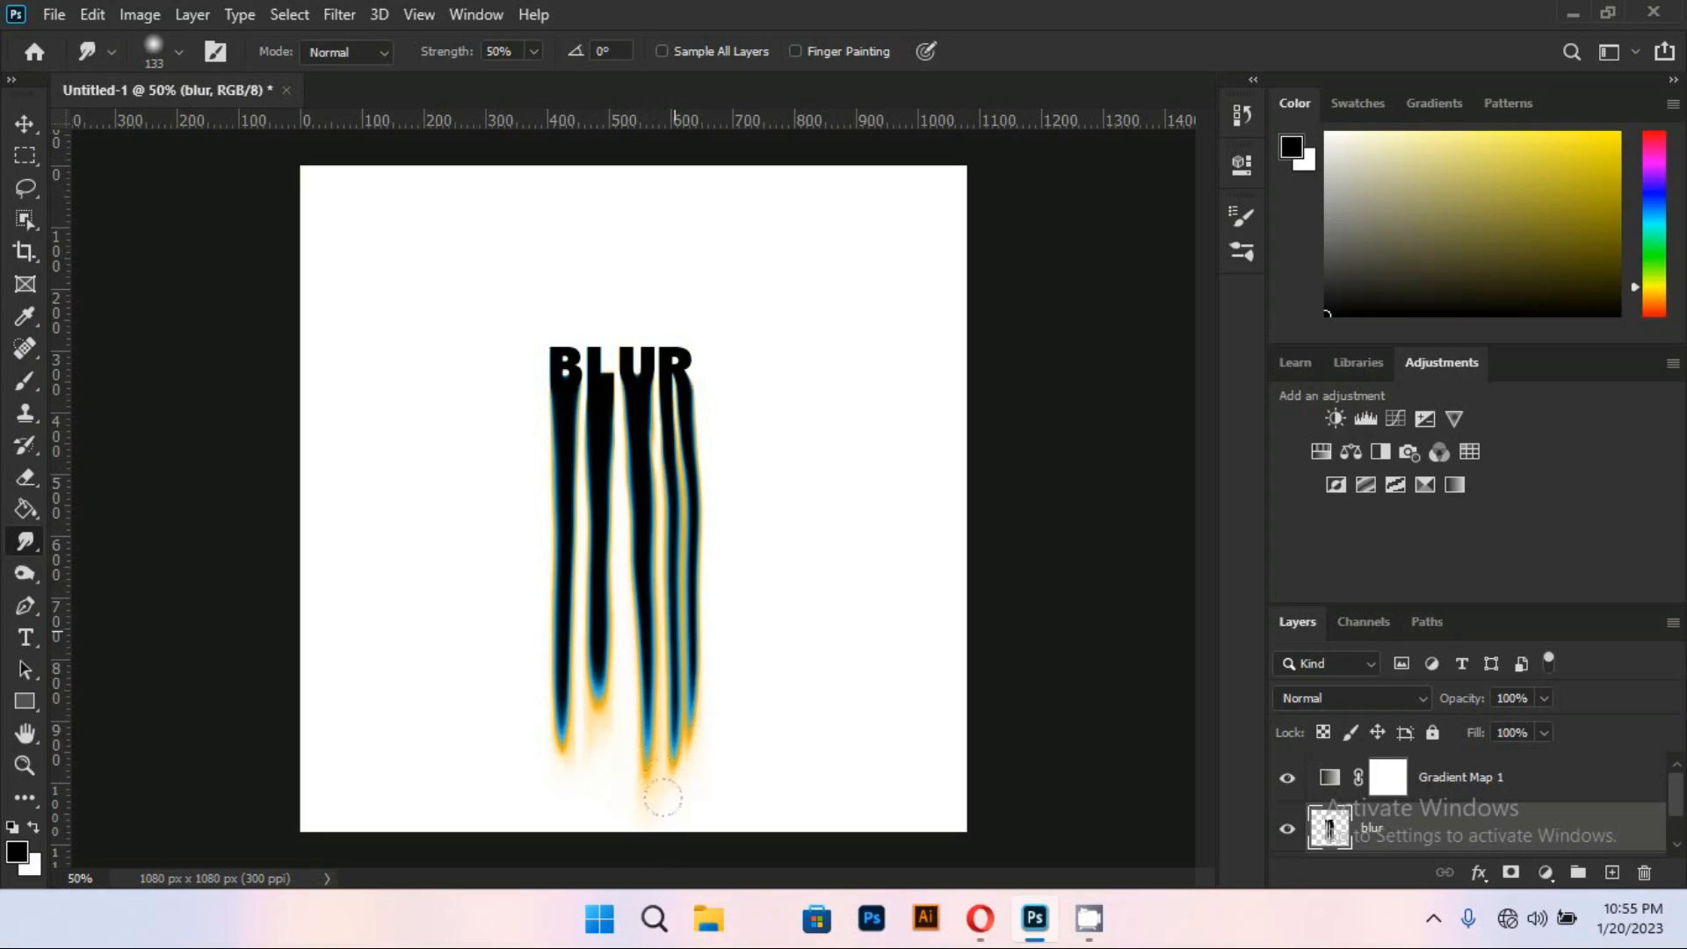
Smudge the drips of all four letters straight down until they run off the canvas's bottom edge
left_click_drag(675, 637, 670, 826)
left_click_drag(679, 673, 673, 839)
left_click_drag(689, 685, 680, 858)
left_click_drag(593, 611, 572, 783)
left_click_drag(576, 646, 560, 796)
mouse_move(555, 693)
left_mouse_down()
mouse_move(546, 817)
mouse_move(566, 778)
mouse_move(569, 854)
left_mouse_up()
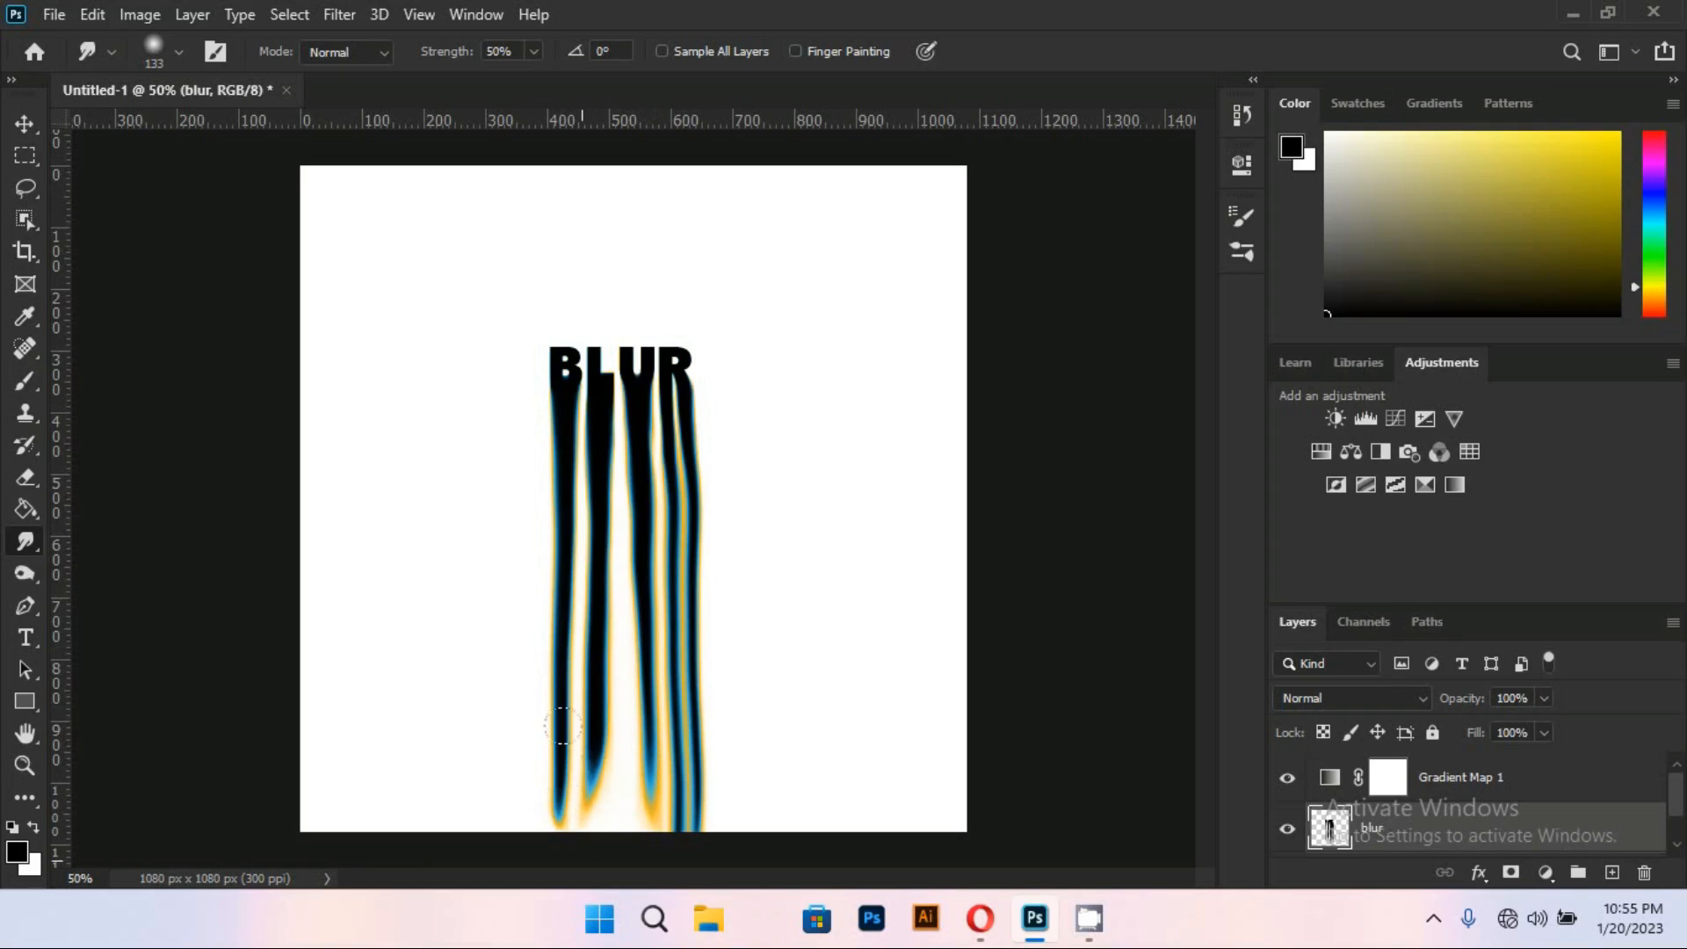
mouse_move(563, 726)
left_mouse_down()
mouse_move(565, 855)
mouse_move(592, 848)
left_mouse_up()
left_click_drag(555, 774, 571, 853)
left_click_drag(597, 760, 597, 848)
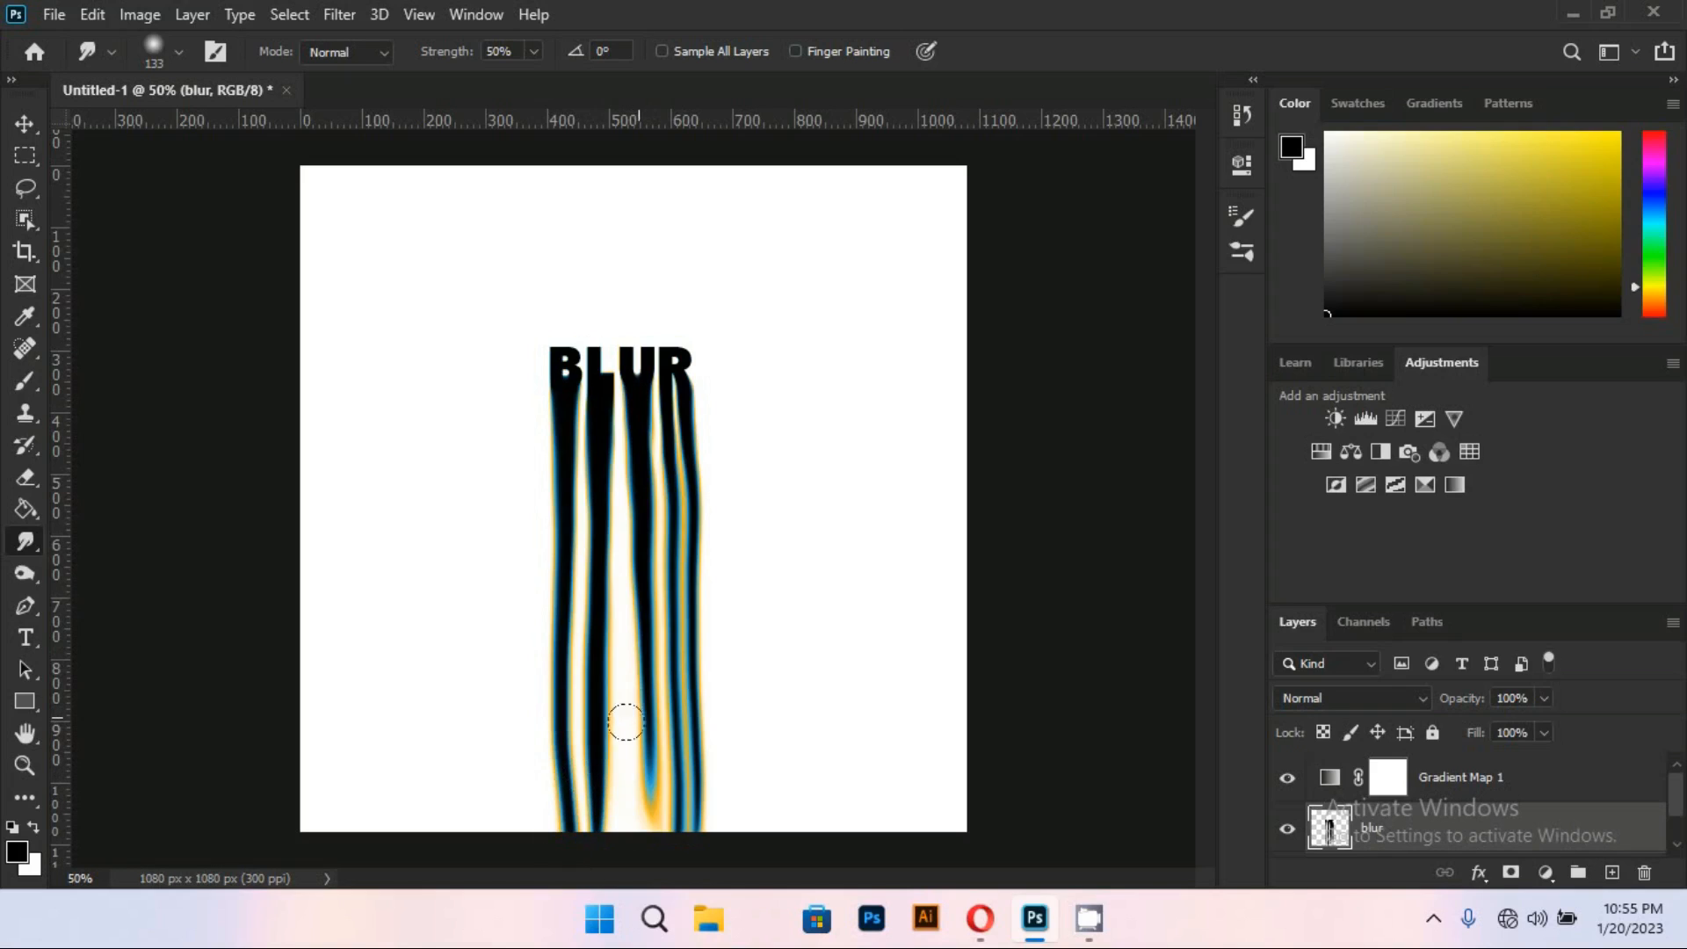
left_click_drag(643, 746, 649, 831)
left_click_drag(643, 585, 633, 849)
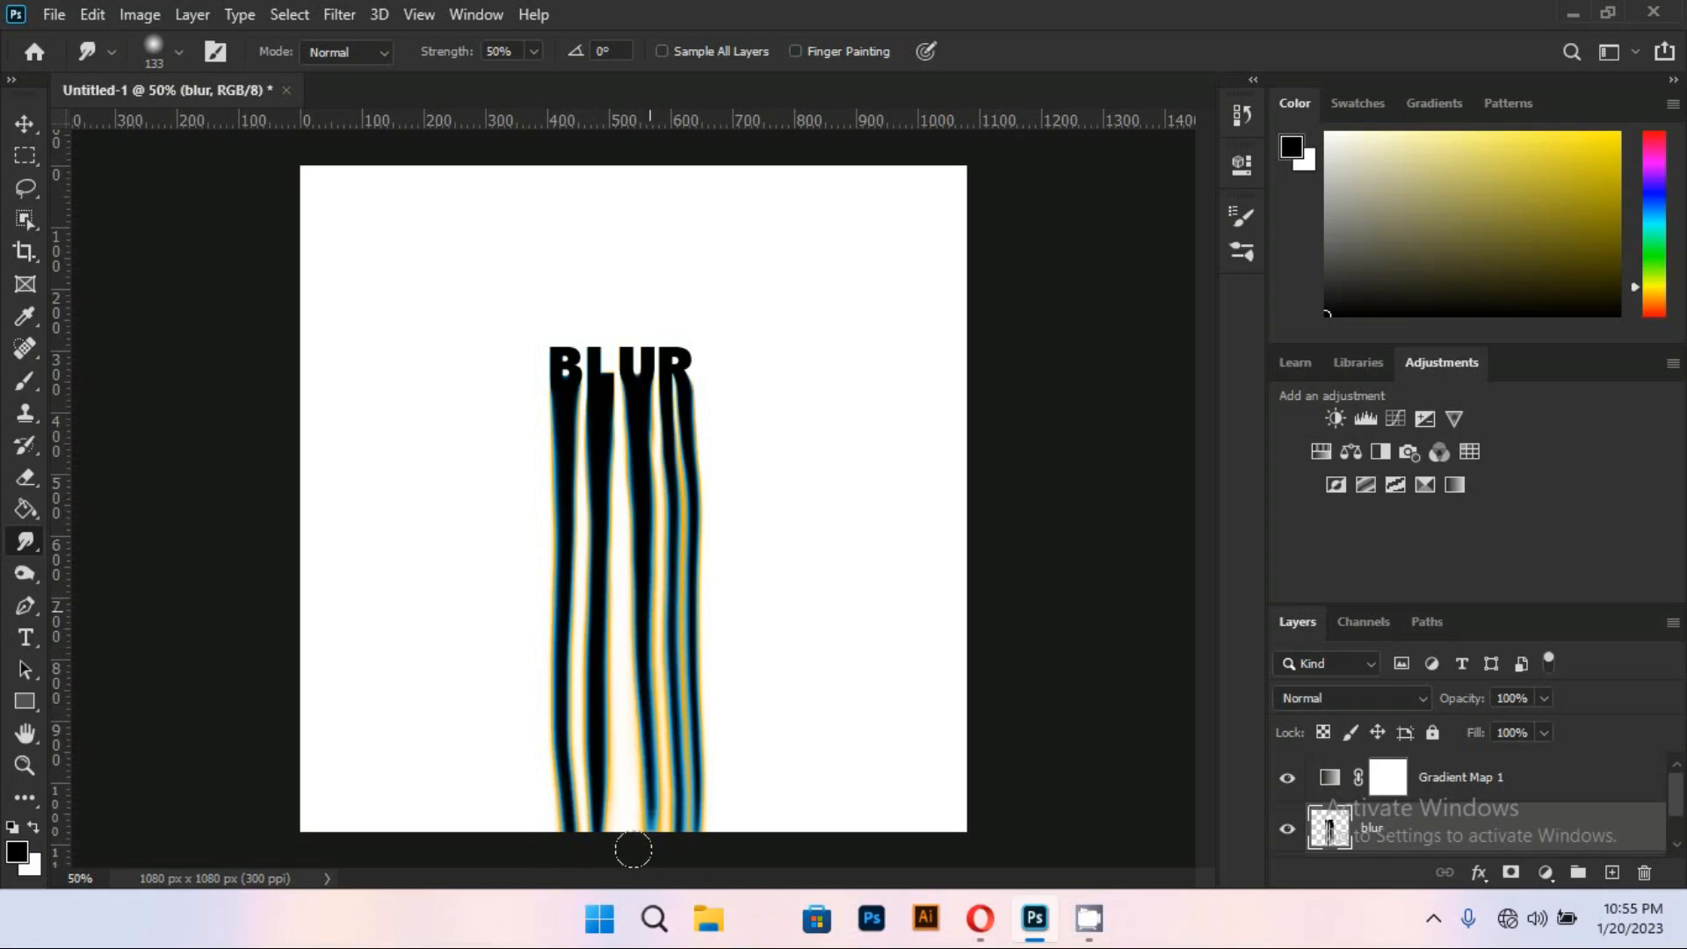
left_click_drag(645, 703, 625, 855)
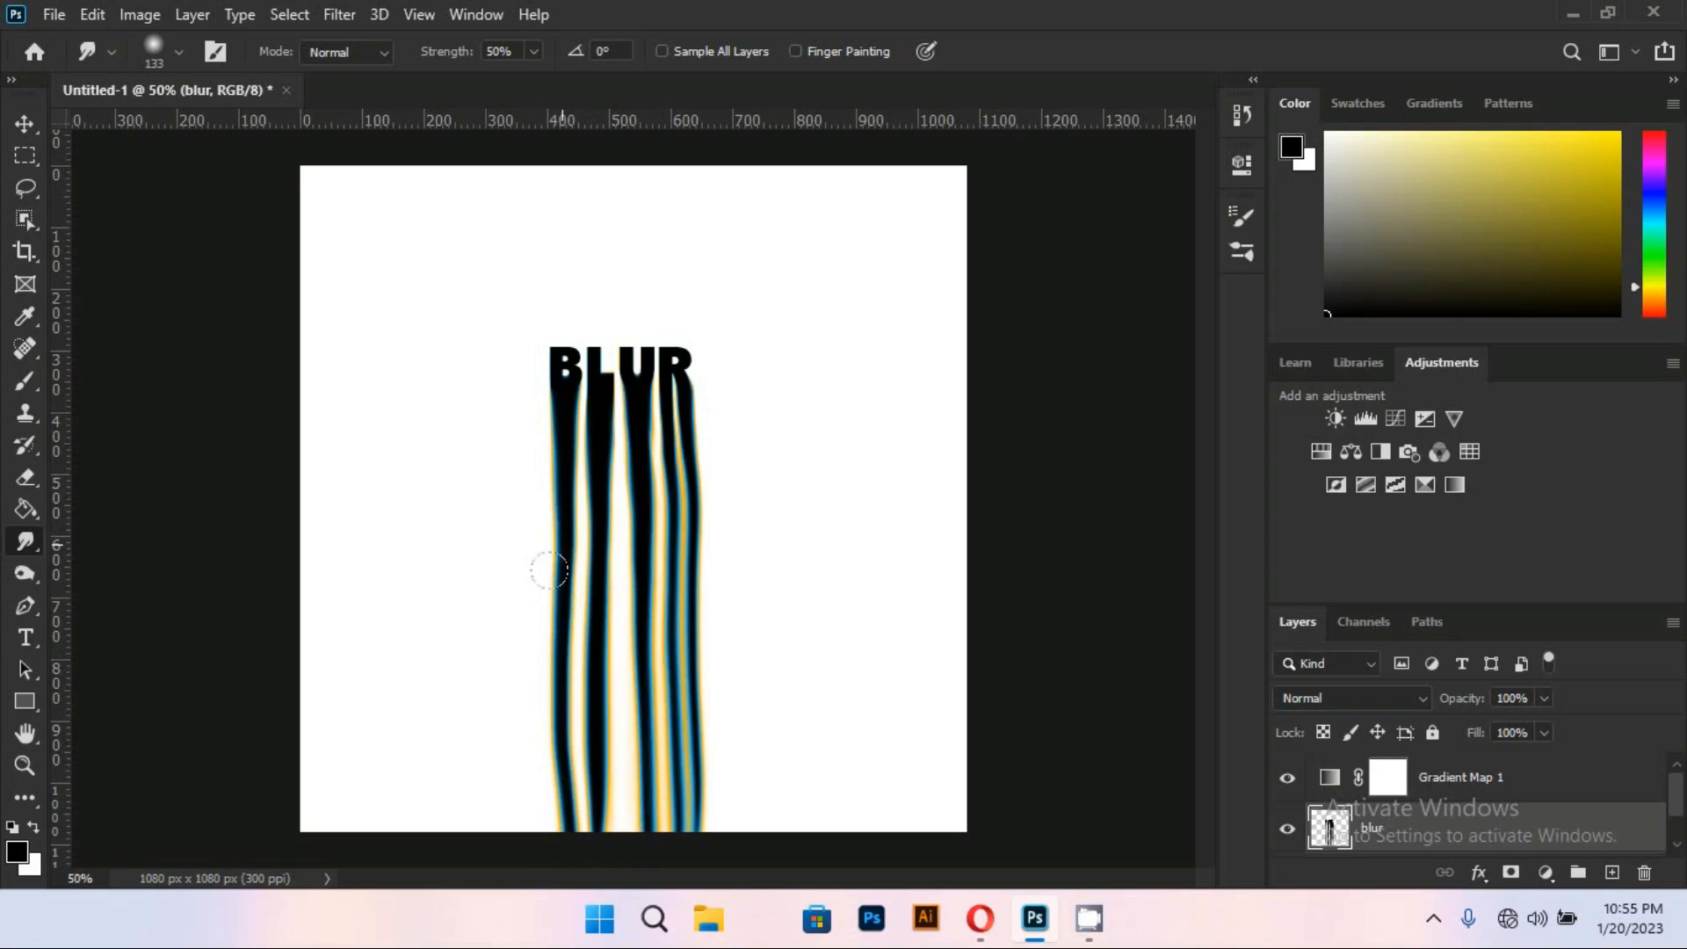
Smudge the lower part of the B's drip outward into a curve sweeping to the canvas's bottom-left corner
mouse_move(549, 570)
left_mouse_down()
mouse_move(474, 723)
mouse_move(545, 586)
mouse_move(486, 716)
mouse_move(410, 761)
left_mouse_up()
mouse_move(525, 712)
left_mouse_down()
mouse_move(507, 696)
mouse_move(419, 788)
left_mouse_up()
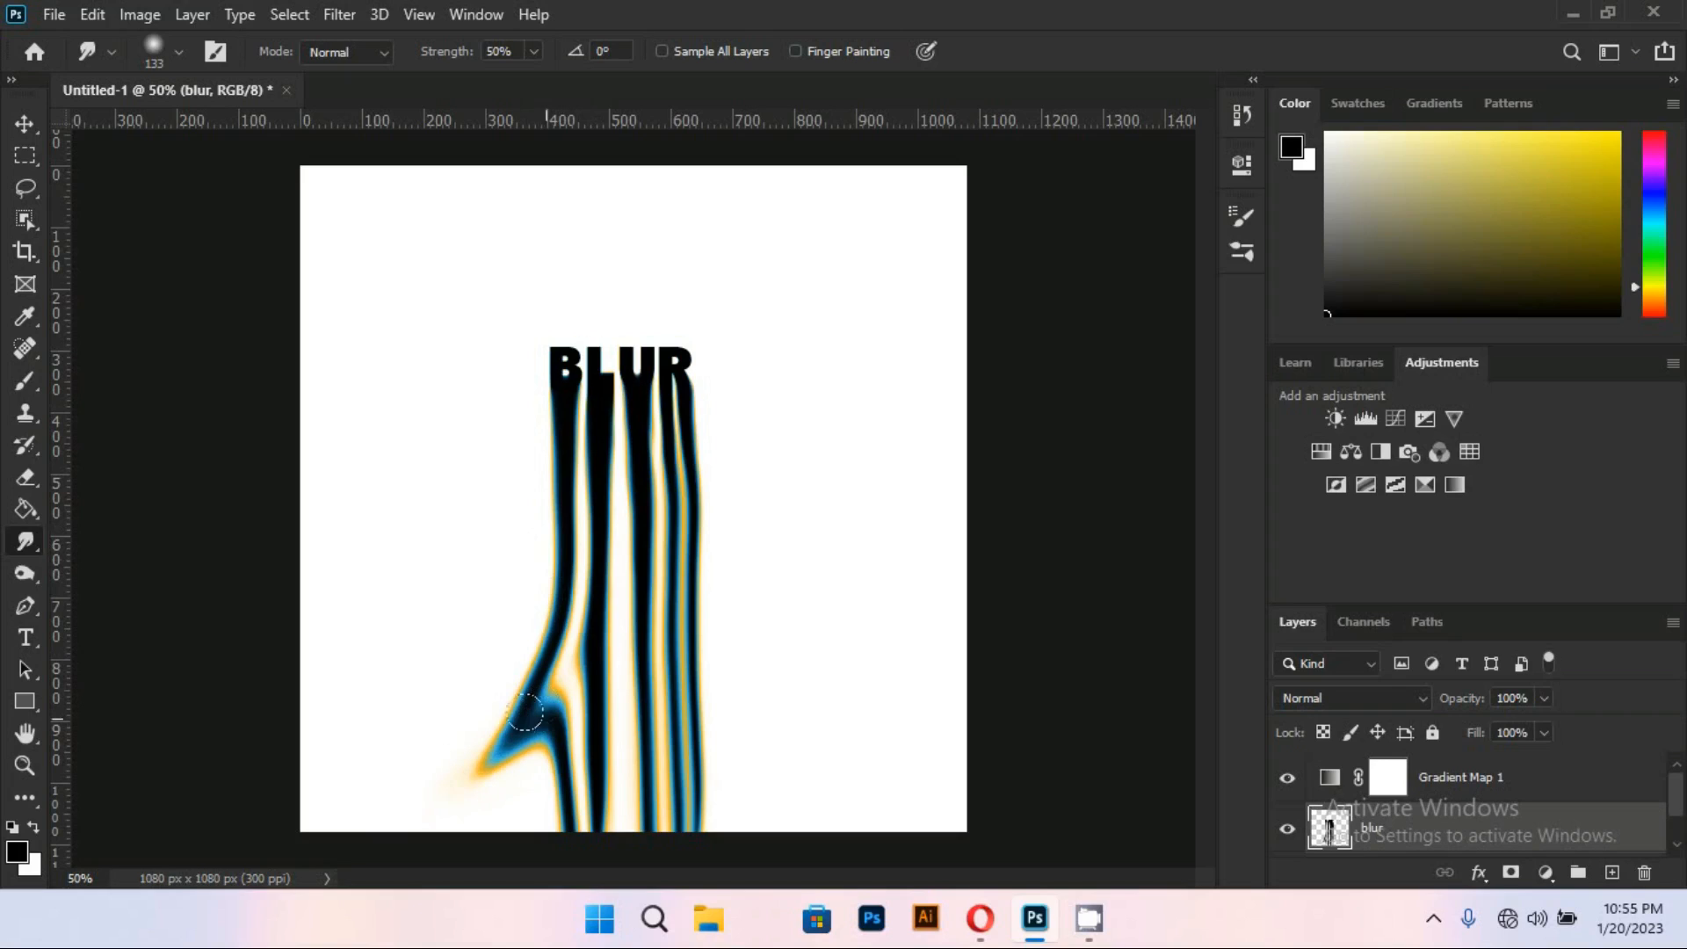
left_click_drag(528, 718, 382, 821)
mouse_move(534, 735)
left_mouse_down()
mouse_move(433, 765)
mouse_move(373, 822)
left_mouse_up()
mouse_move(483, 739)
left_mouse_down()
mouse_move(354, 817)
mouse_move(287, 829)
left_mouse_up()
left_click_drag(454, 766, 277, 842)
mouse_move(444, 800)
left_mouse_down()
mouse_move(299, 838)
mouse_move(231, 823)
left_mouse_up()
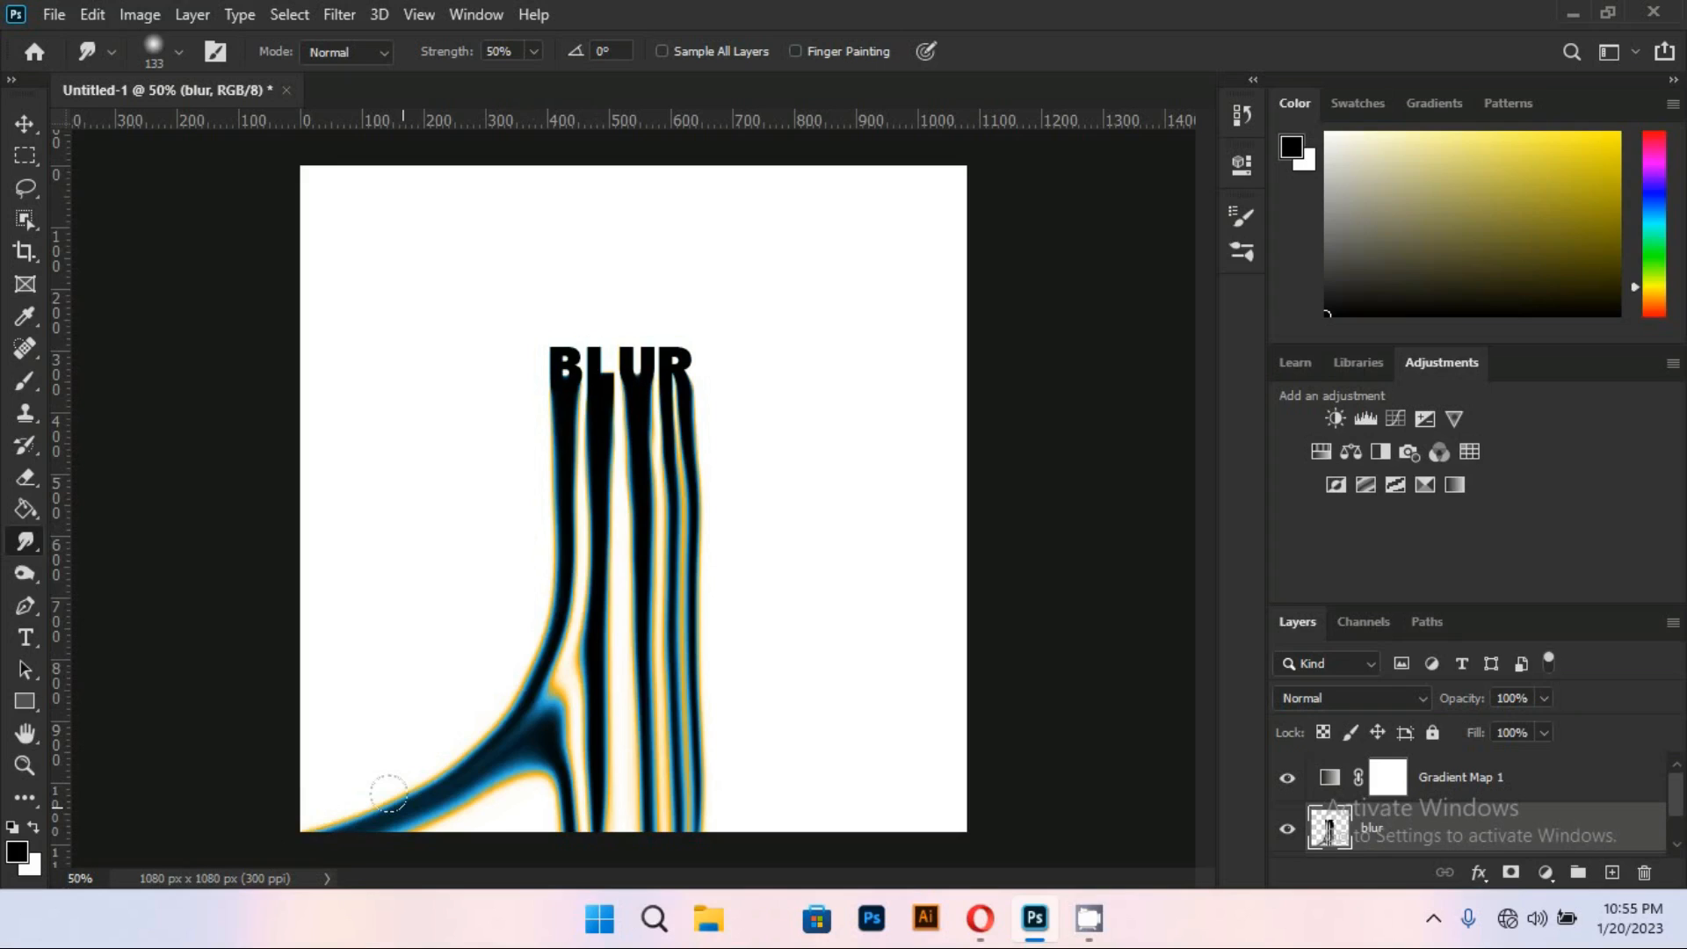
left_click_drag(396, 792, 183, 813)
left_click_drag(310, 806, 208, 809)
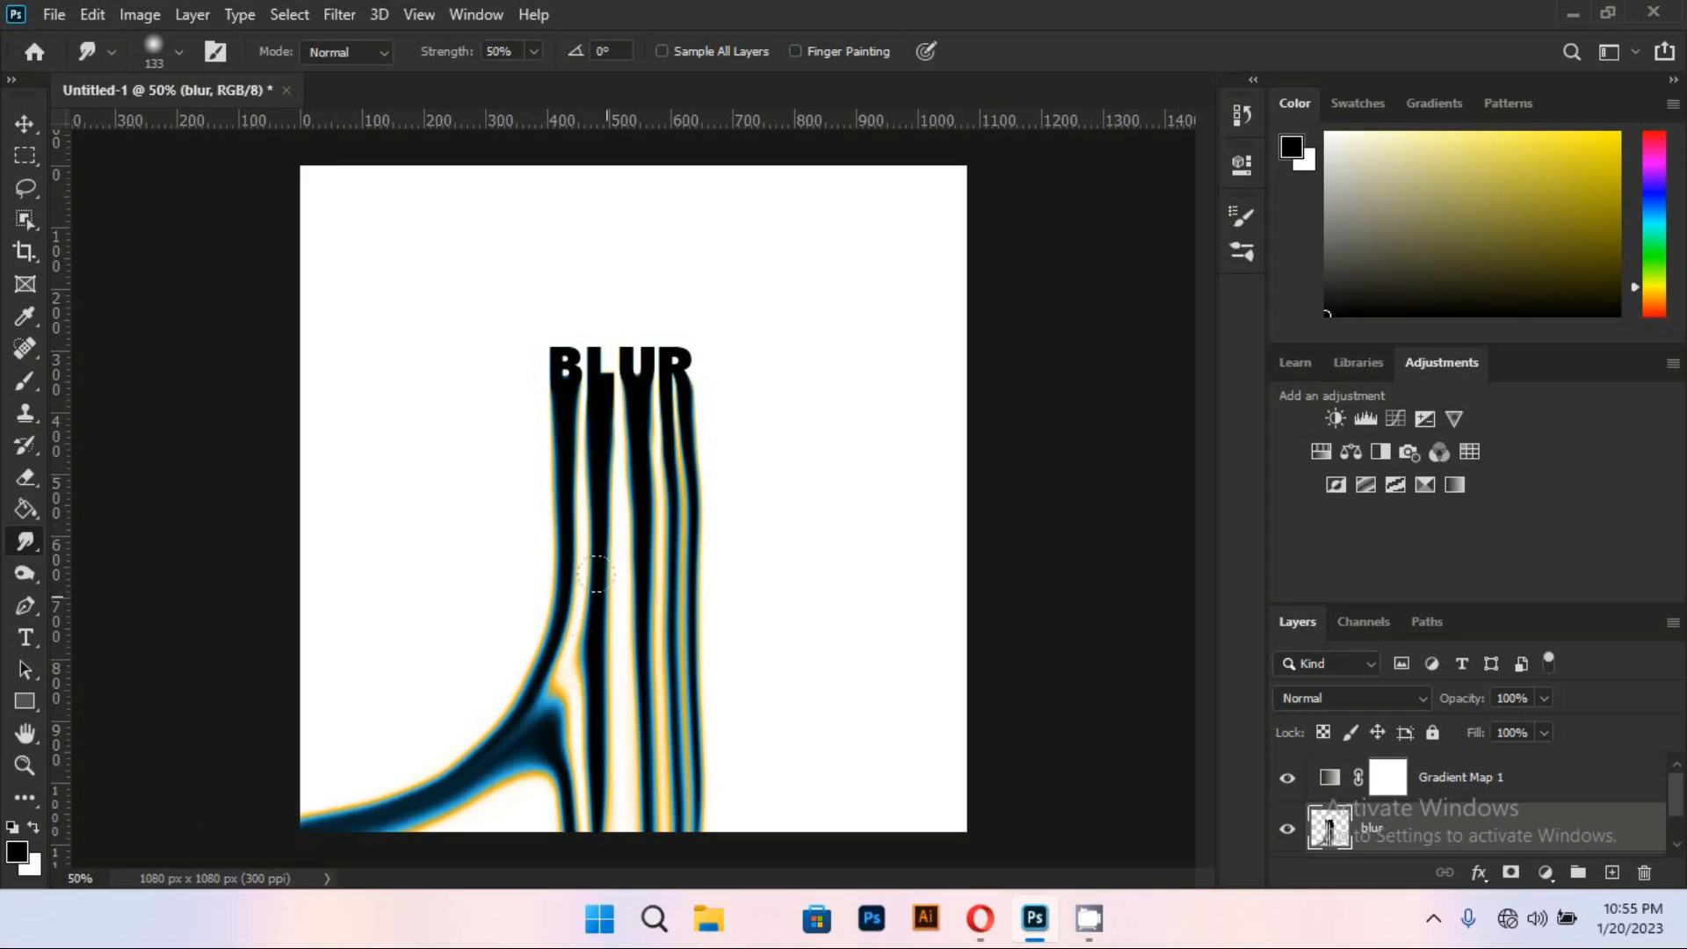
Smudge the lower part of the R's drips outward into a curve sweeping to the canvas's bottom-right corner
left_click_drag(685, 451, 713, 742)
left_click_drag(682, 537, 753, 682)
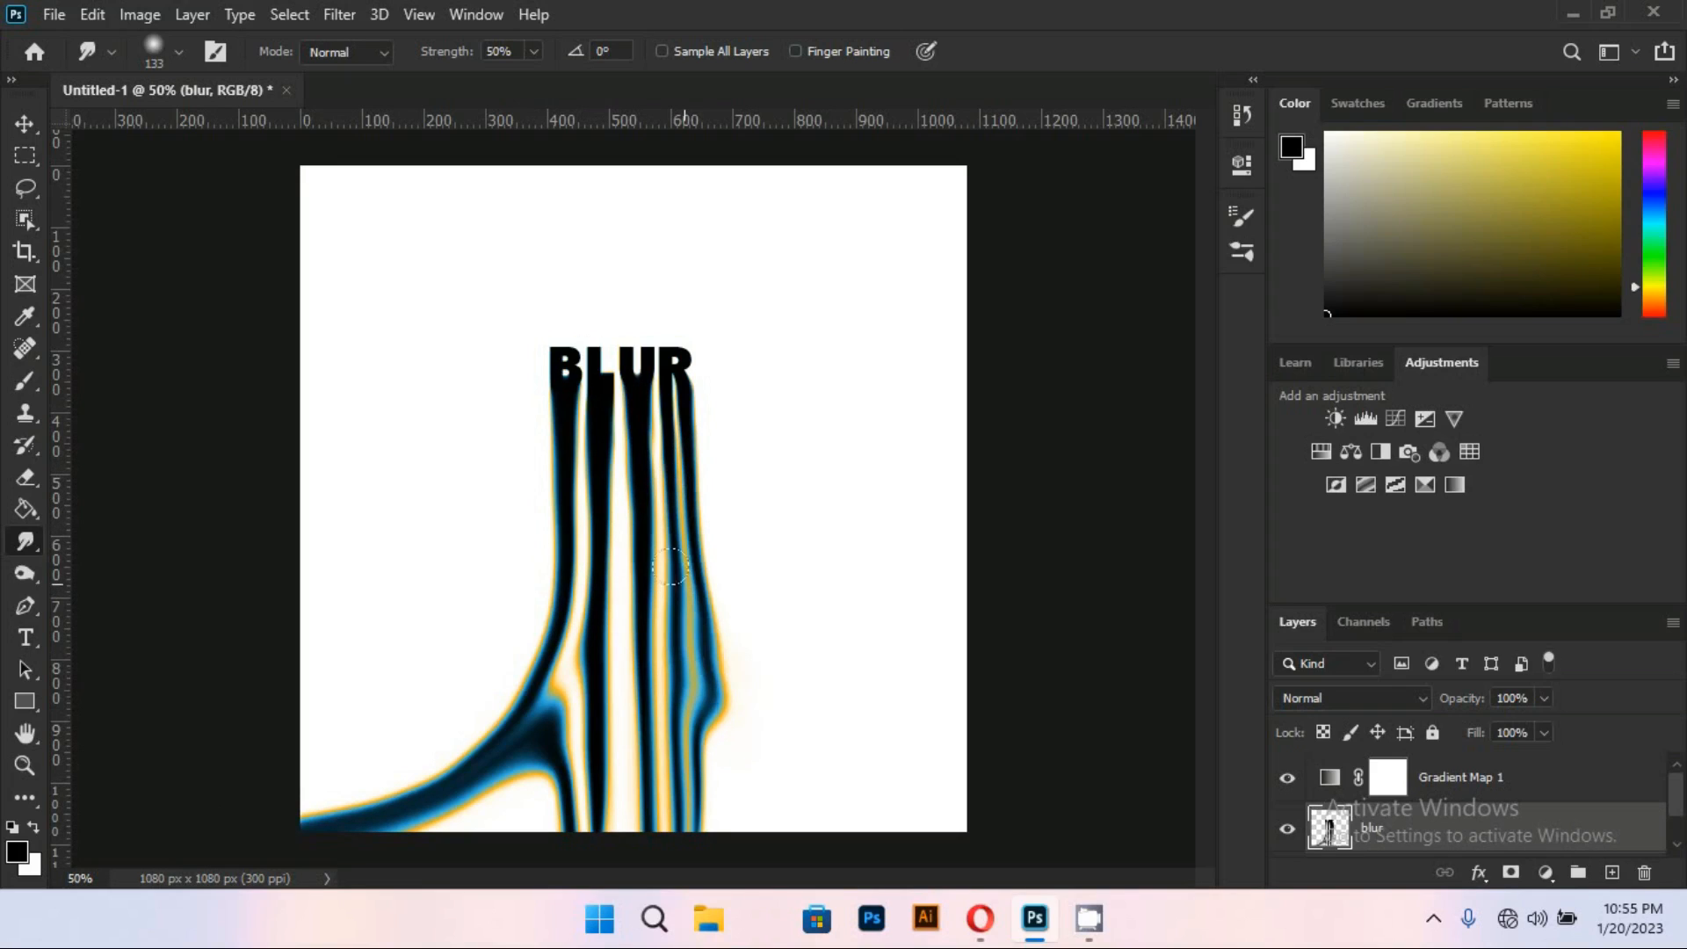
mouse_move(689, 571)
left_mouse_down()
mouse_move(708, 644)
mouse_move(789, 718)
left_mouse_up()
left_click_drag(702, 600, 798, 734)
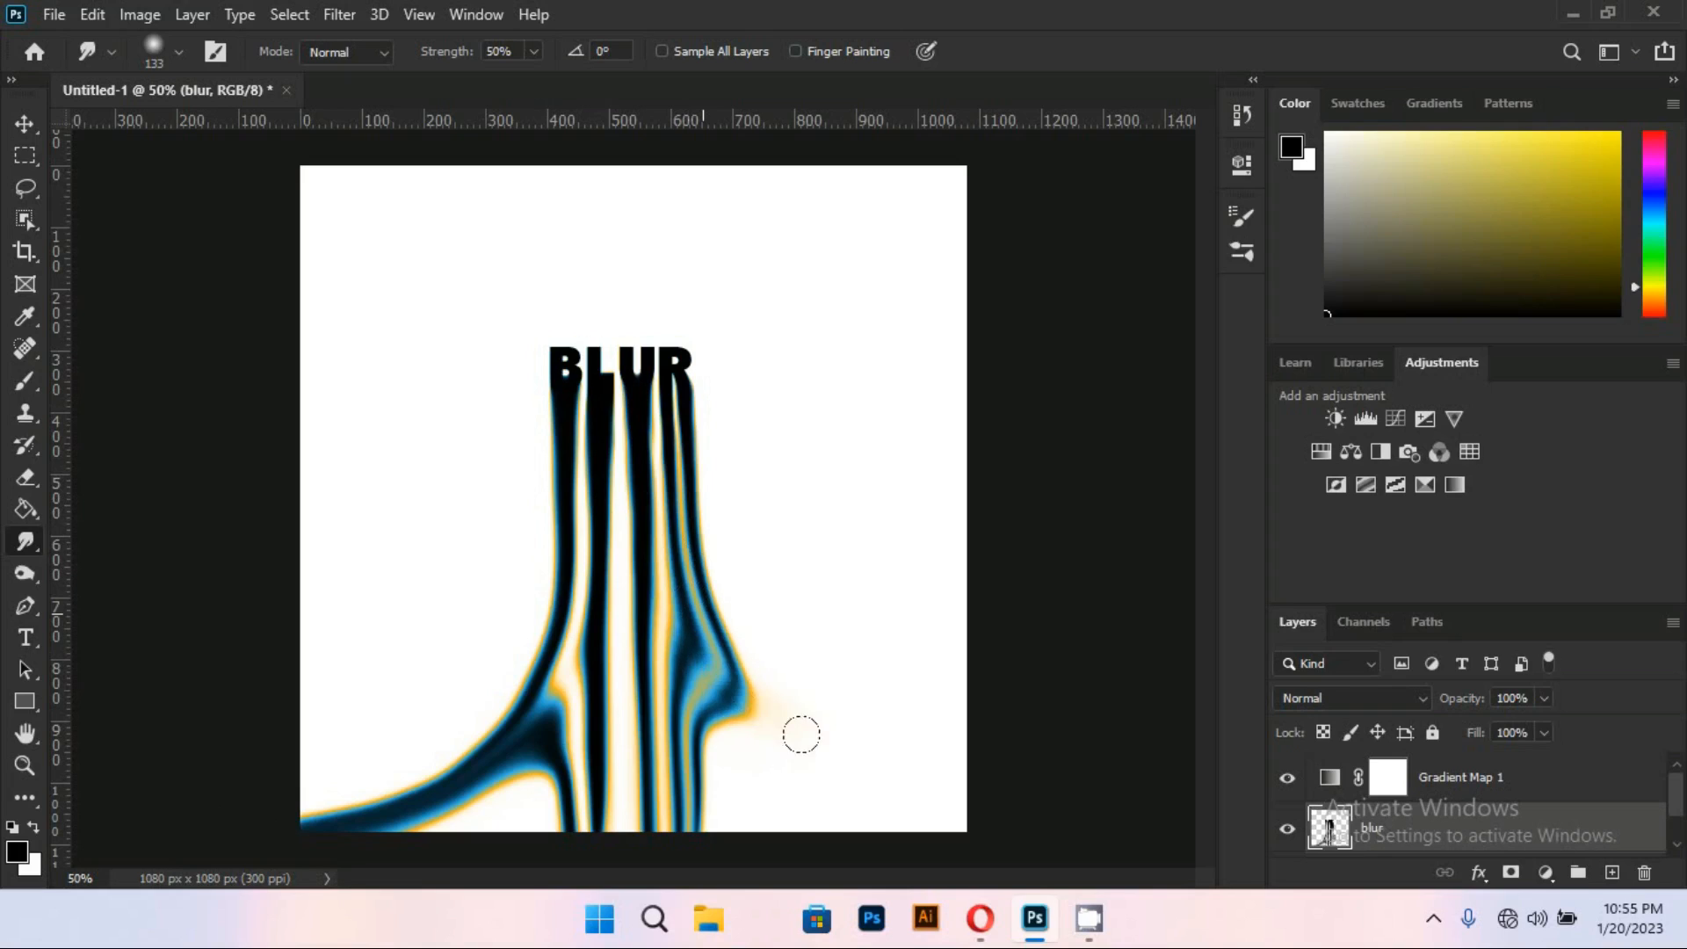
left_click_drag(698, 606, 844, 795)
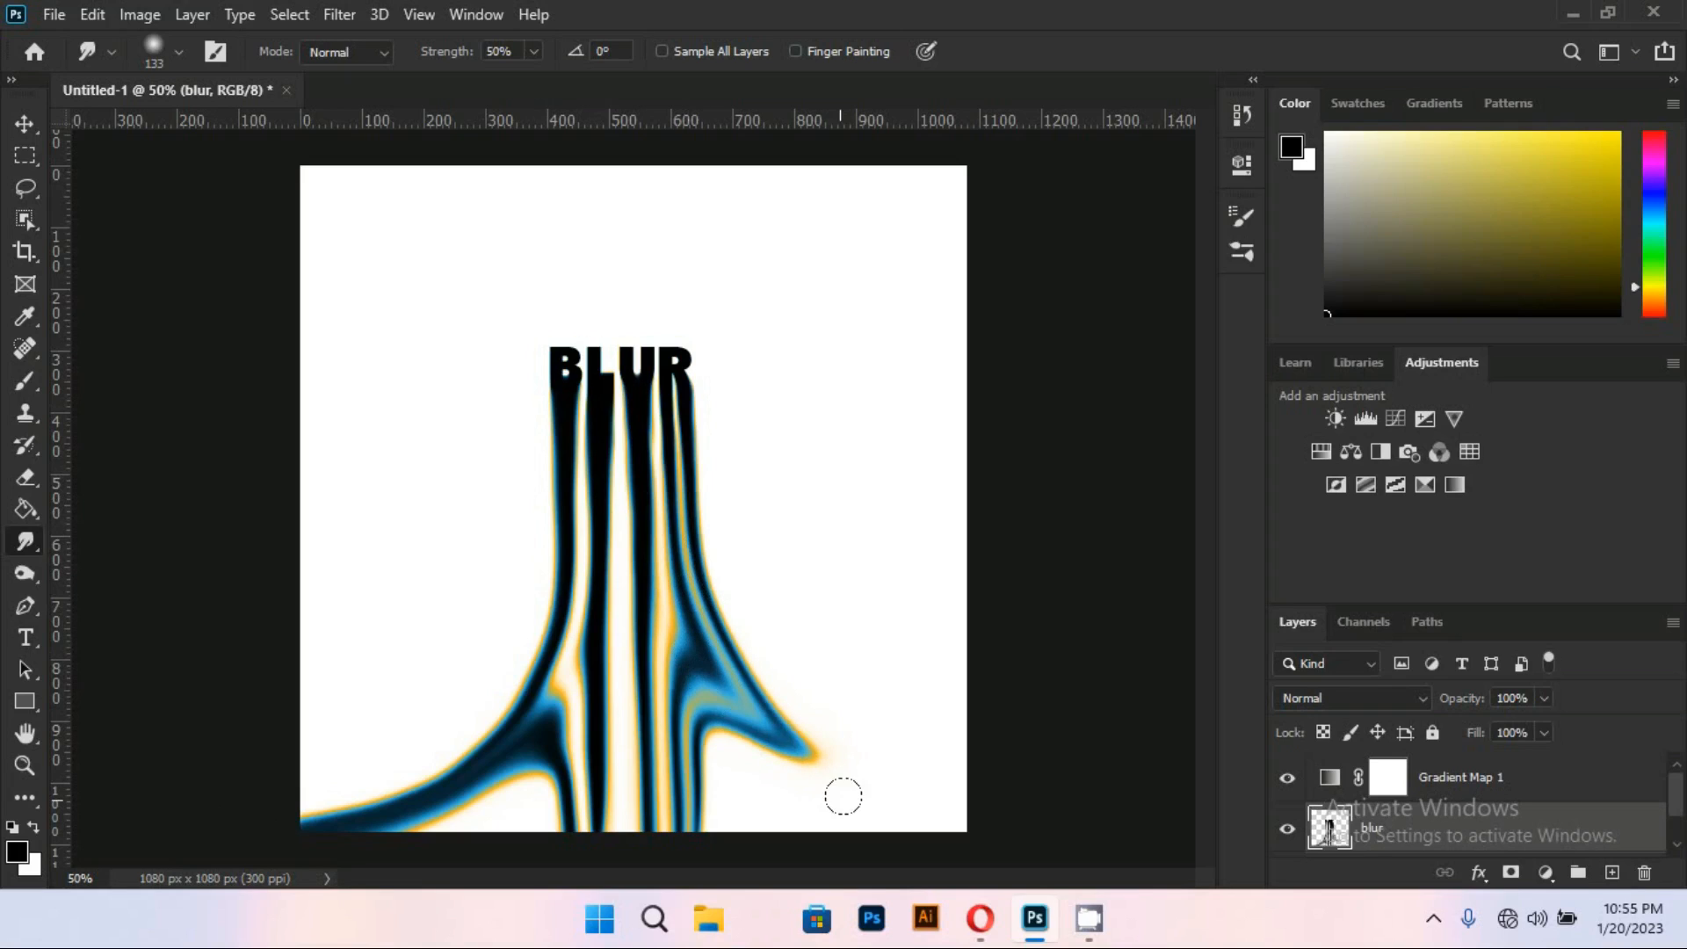
mouse_move(692, 649)
left_mouse_down()
mouse_move(839, 763)
mouse_move(941, 813)
left_mouse_up()
left_click_drag(743, 714, 889, 798)
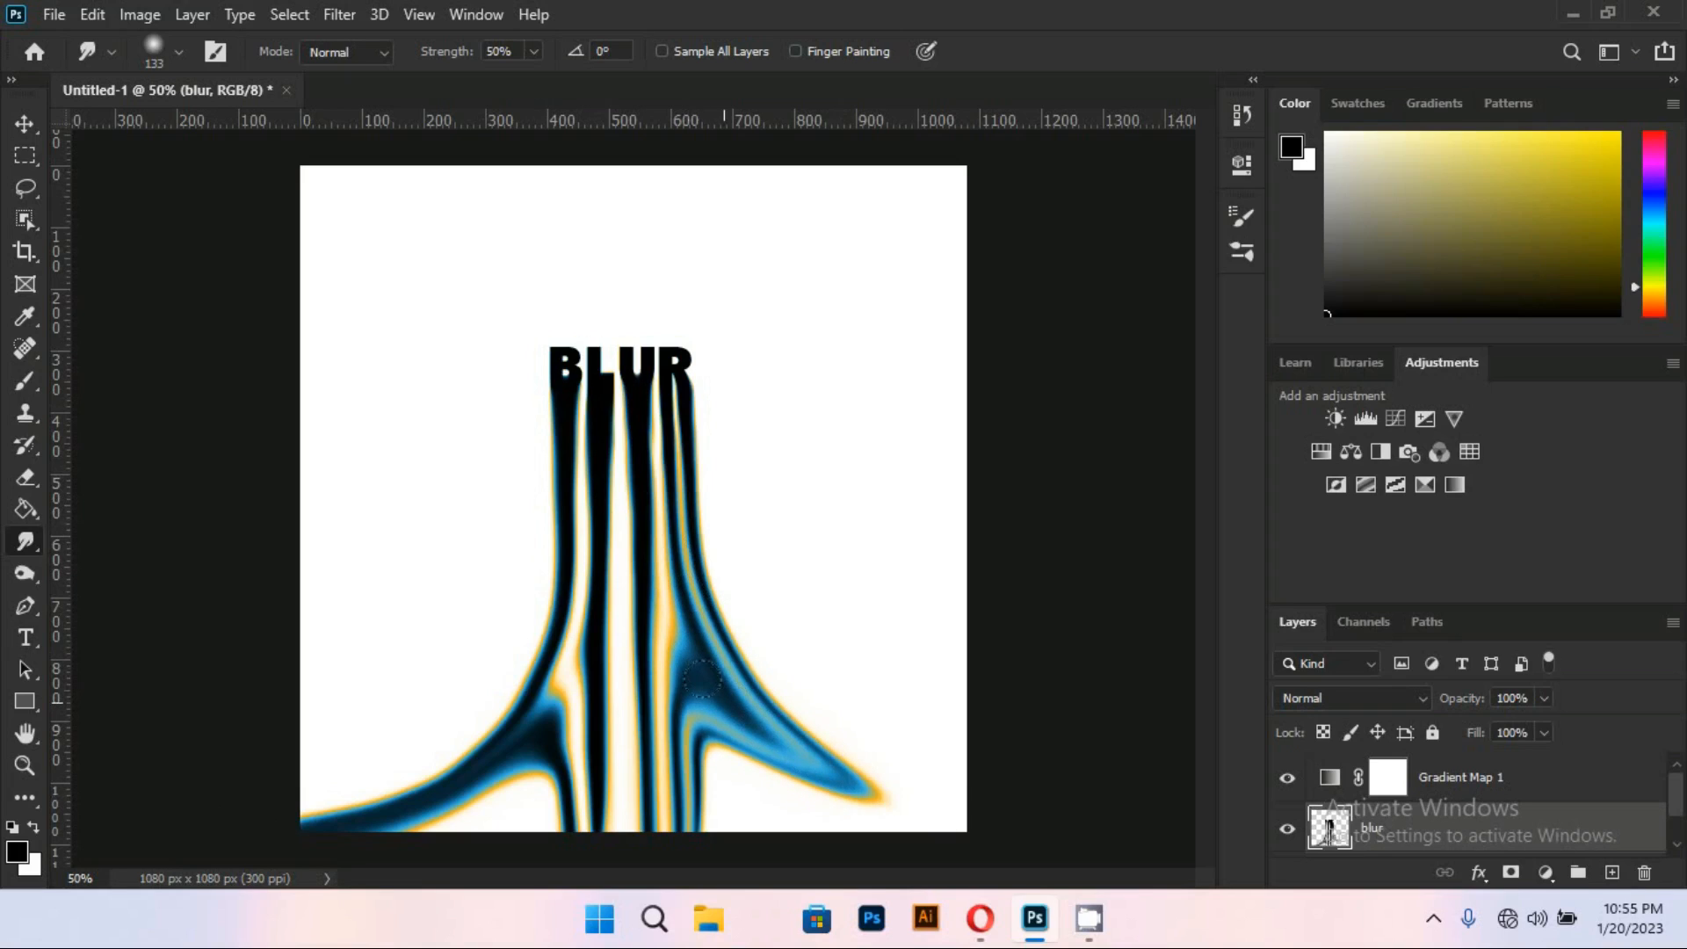
mouse_move(703, 674)
left_mouse_down()
mouse_move(804, 752)
mouse_move(898, 802)
mouse_move(809, 736)
mouse_move(980, 831)
left_mouse_up()
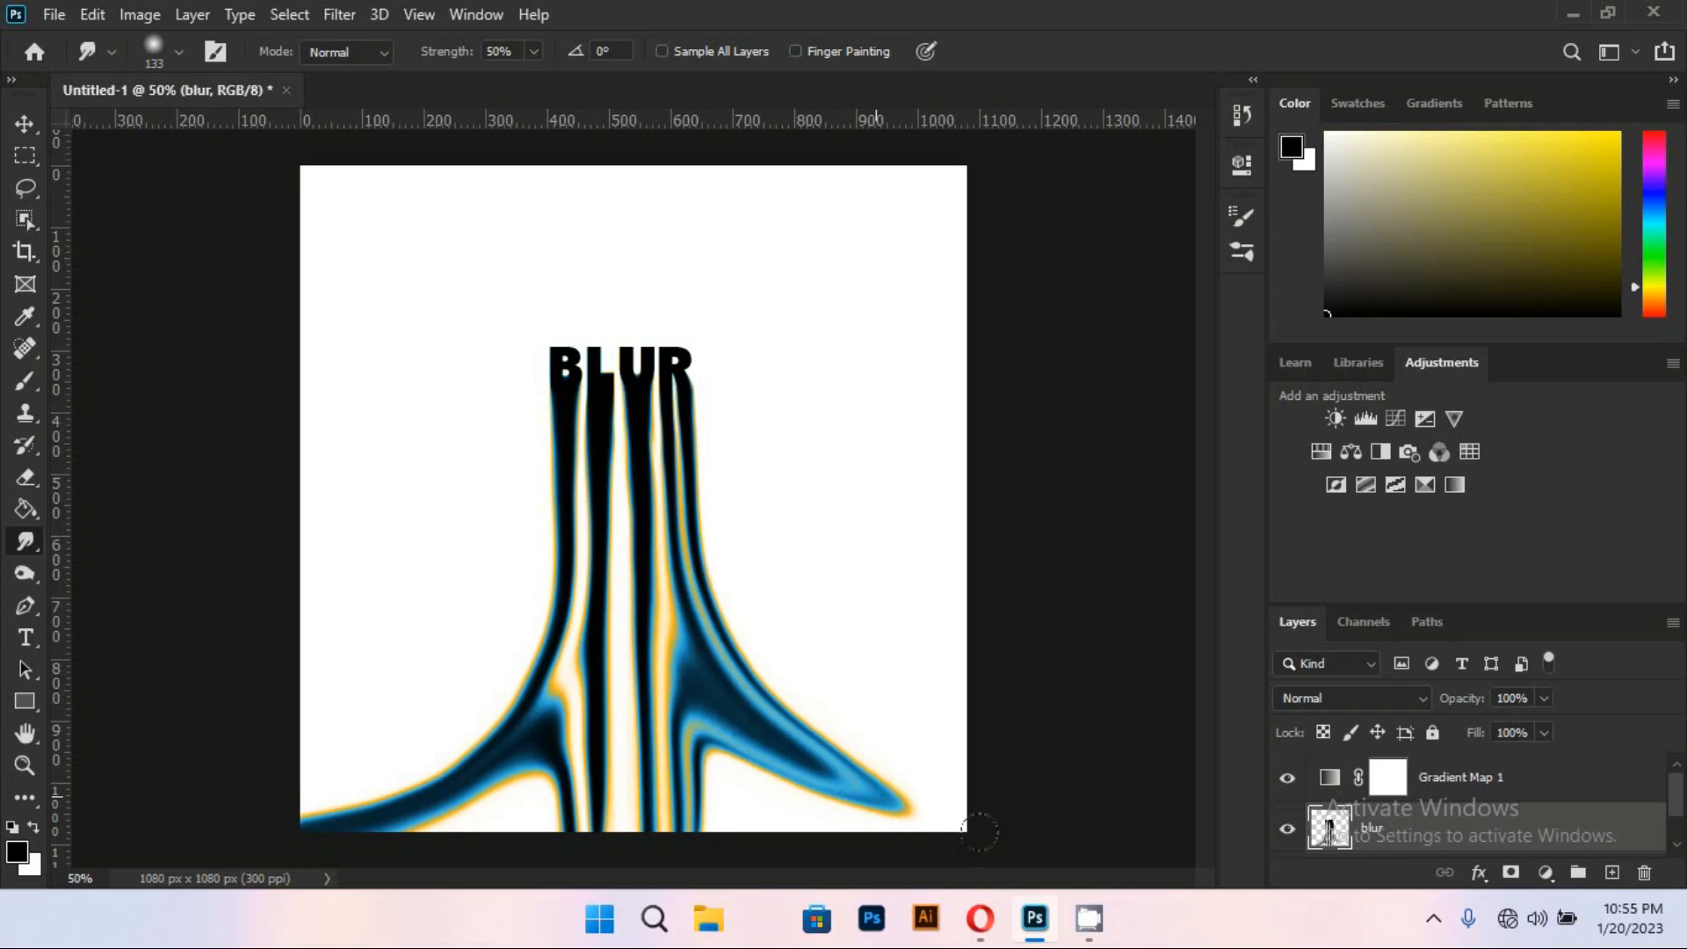
left_click_drag(719, 717, 990, 817)
mouse_move(836, 770)
left_mouse_down()
mouse_move(1017, 824)
mouse_move(924, 801)
mouse_move(989, 830)
mouse_move(975, 824)
left_mouse_up()
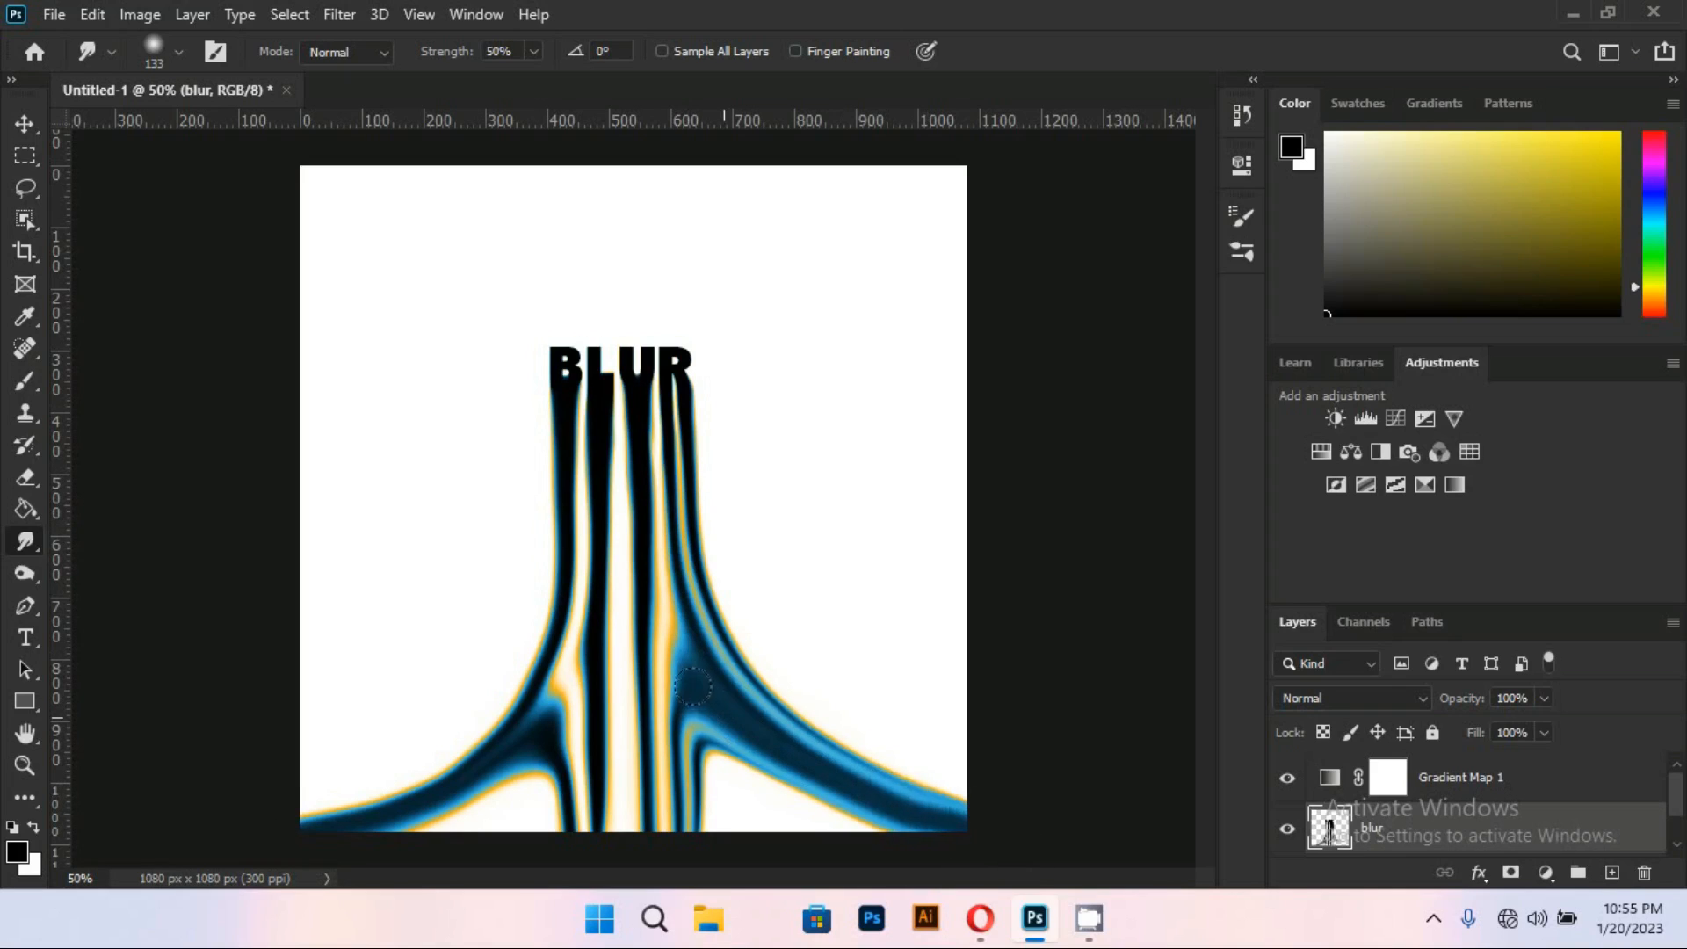
Fill the white gap beneath the R's curve by smudging its dark colour down to the canvas's bottom edge
left_click_drag(705, 703, 809, 843)
mouse_move(703, 737)
left_mouse_down()
mouse_move(831, 842)
mouse_move(697, 718)
mouse_move(786, 808)
mouse_move(747, 740)
mouse_move(865, 835)
left_mouse_up()
left_click_drag(703, 740, 826, 834)
left_click_drag(763, 780, 905, 835)
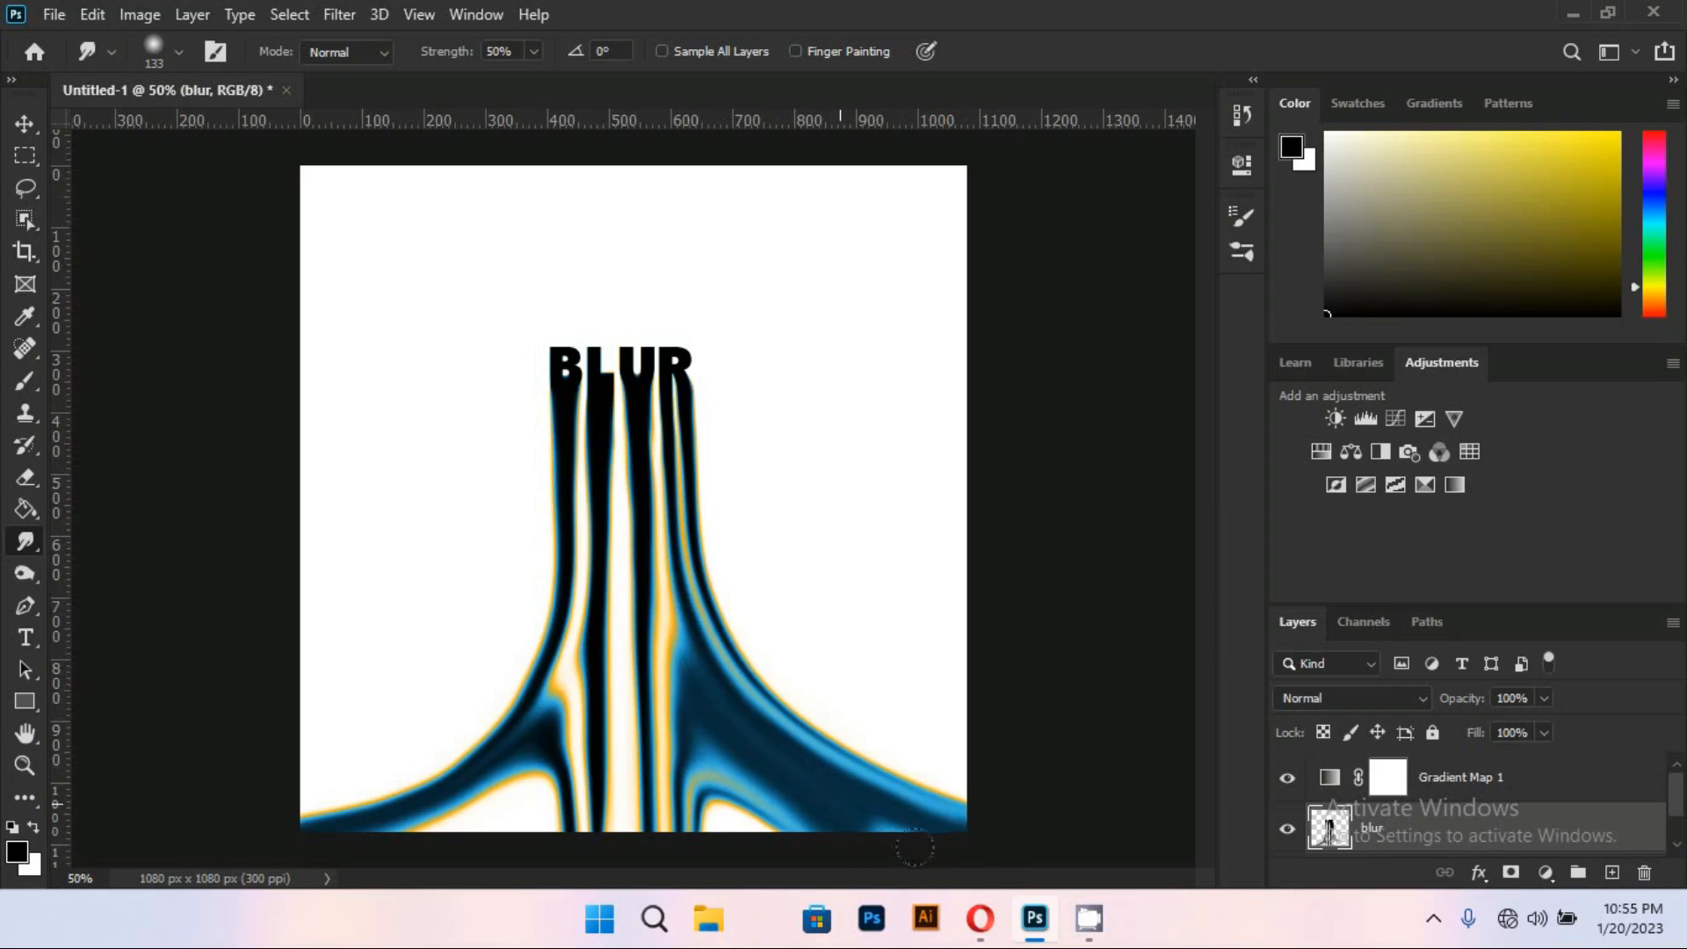
mouse_move(666, 721)
left_mouse_down()
mouse_move(714, 789)
mouse_move(657, 736)
mouse_move(778, 839)
left_mouse_up()
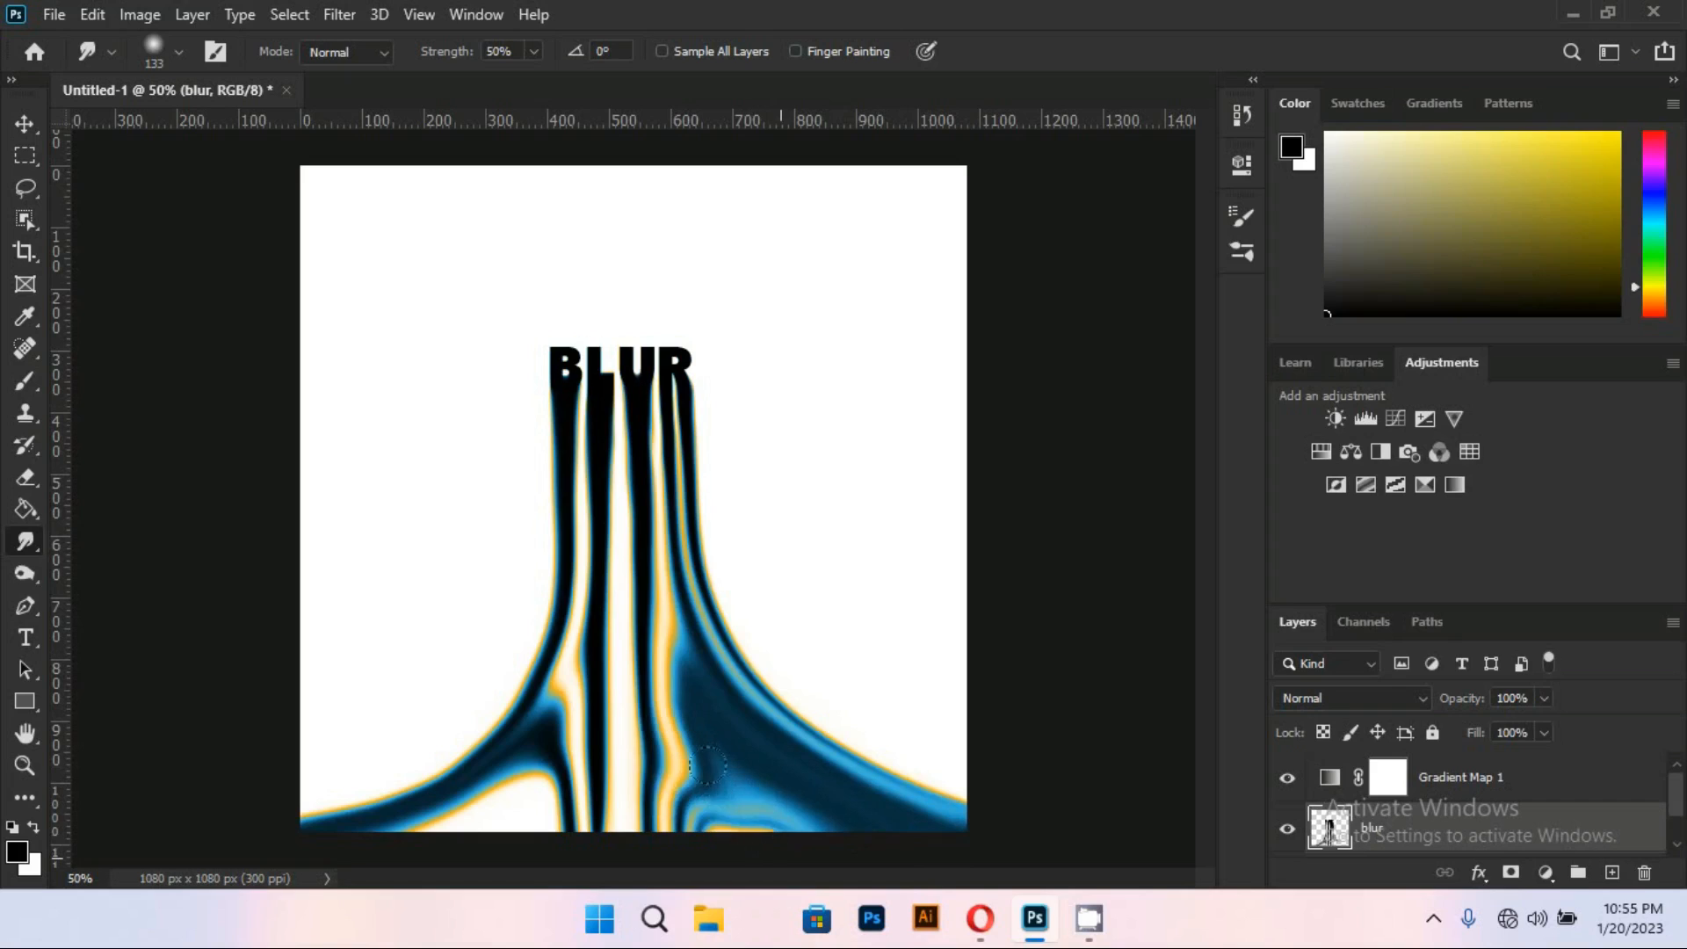
mouse_move(670, 762)
left_mouse_down()
mouse_move(774, 835)
mouse_move(703, 837)
left_mouse_up()
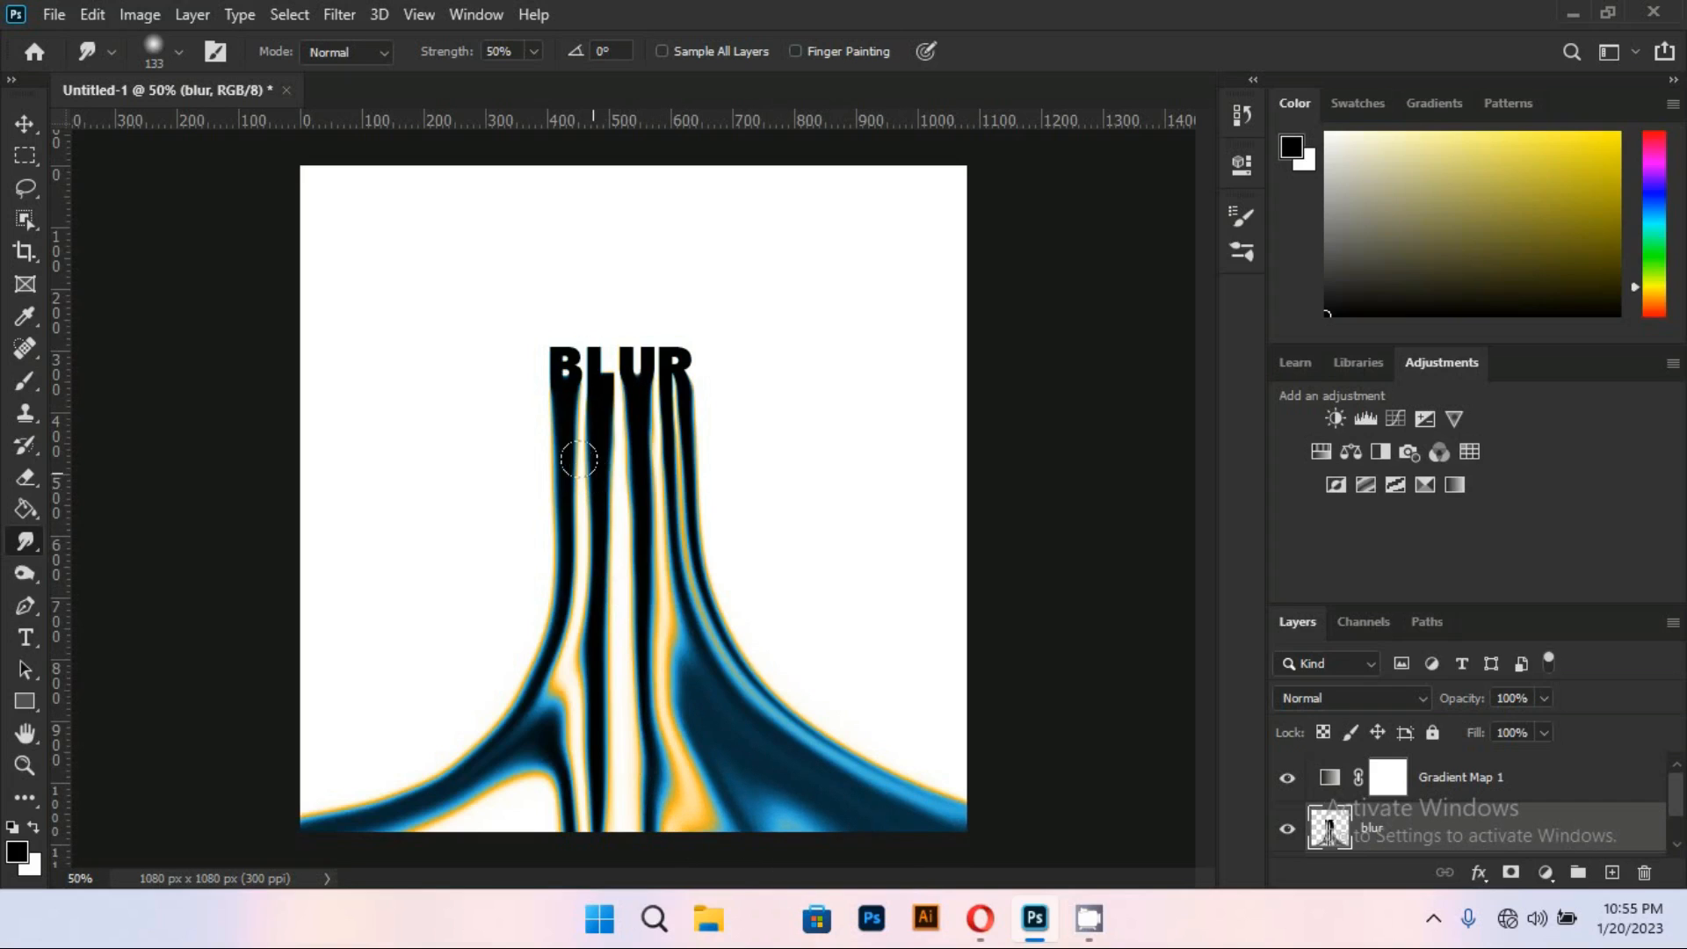
Smudge the B and L drips downward to reshape the gap between them near the base
left_click_drag(581, 503, 598, 658)
left_click_drag(571, 620, 595, 695)
mouse_move(562, 681)
left_mouse_down()
mouse_move(573, 778)
mouse_move(587, 712)
mouse_move(567, 778)
mouse_move(553, 754)
mouse_move(552, 798)
left_mouse_up()
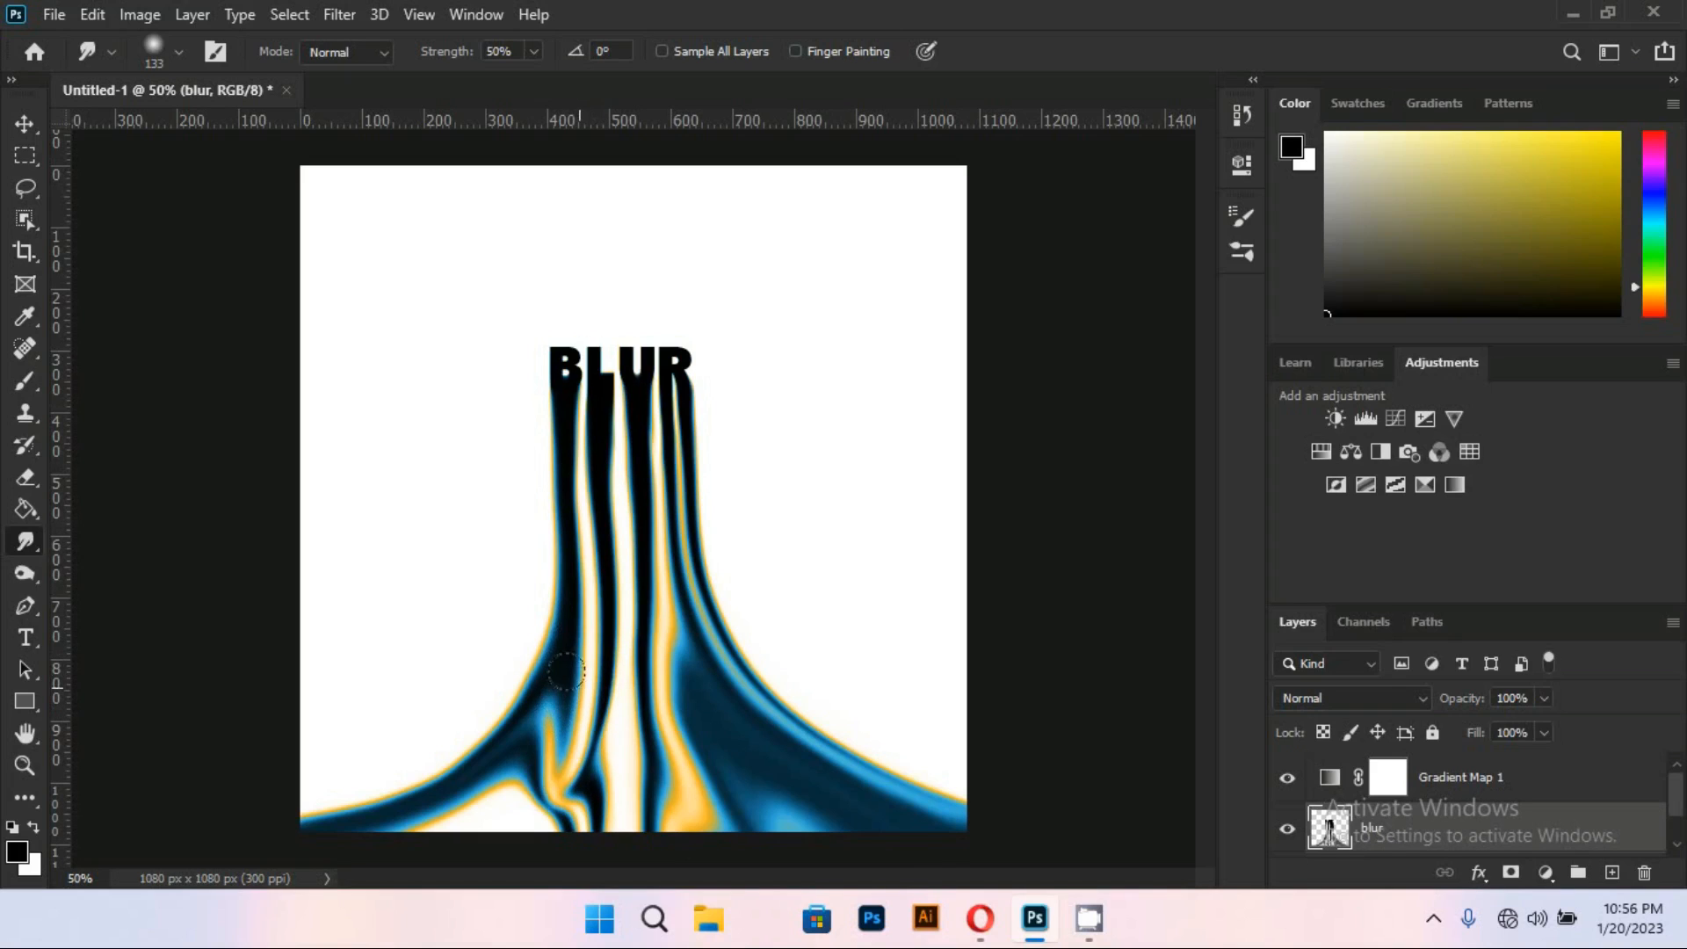
Smudge dark colour diagonally down from the B's drip to fill the area beneath its curve evenly
mouse_move(559, 653)
left_mouse_down()
mouse_move(530, 795)
mouse_move(550, 700)
mouse_move(493, 824)
left_mouse_up()
mouse_move(531, 735)
left_mouse_down()
mouse_move(465, 839)
mouse_move(511, 753)
mouse_move(411, 862)
left_mouse_up()
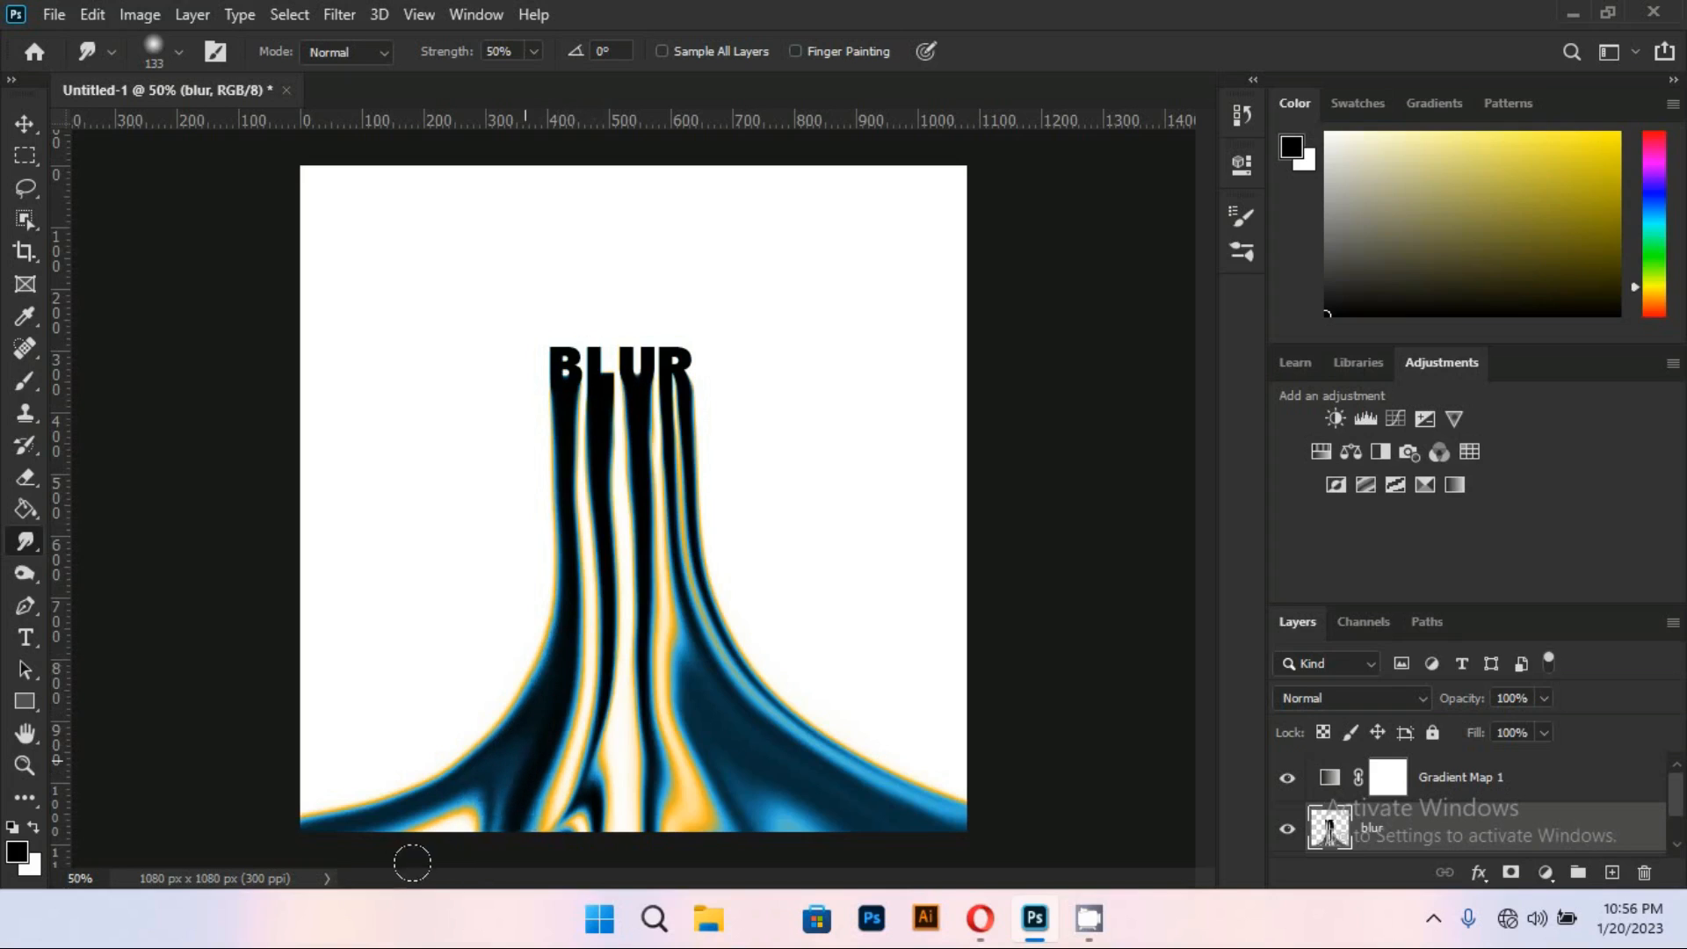
left_click_drag(484, 770, 420, 836)
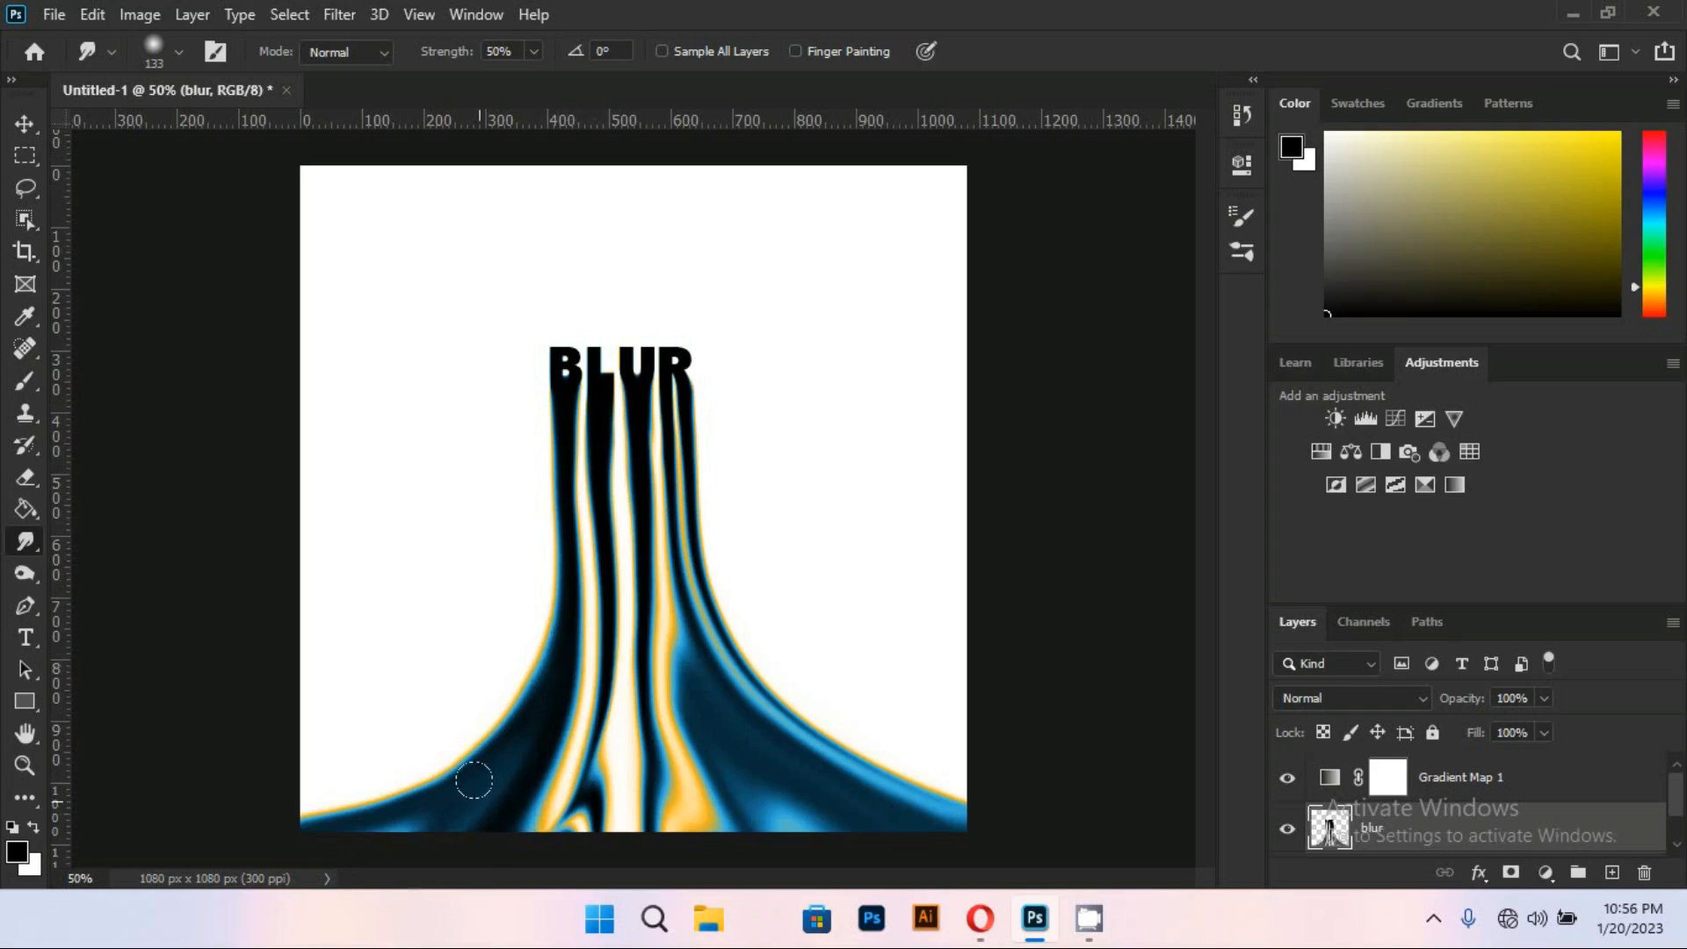
left_click_drag(467, 780, 387, 824)
left_click_drag(514, 732, 388, 862)
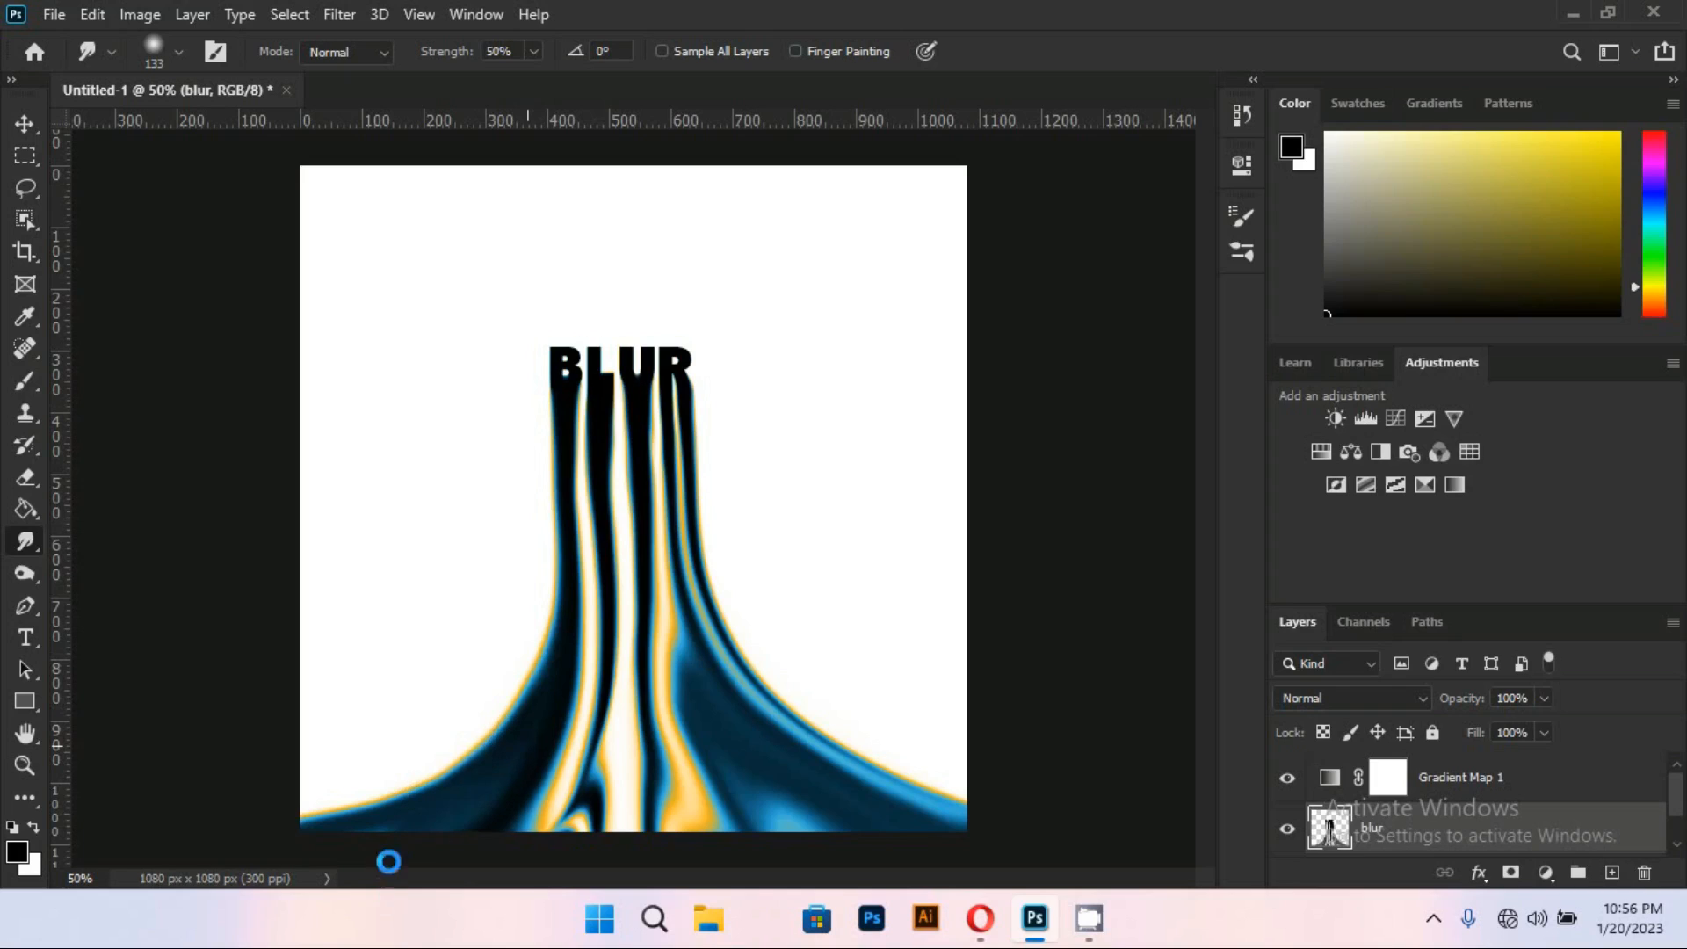
left_click_drag(495, 768, 354, 894)
left_click_drag(451, 803, 338, 875)
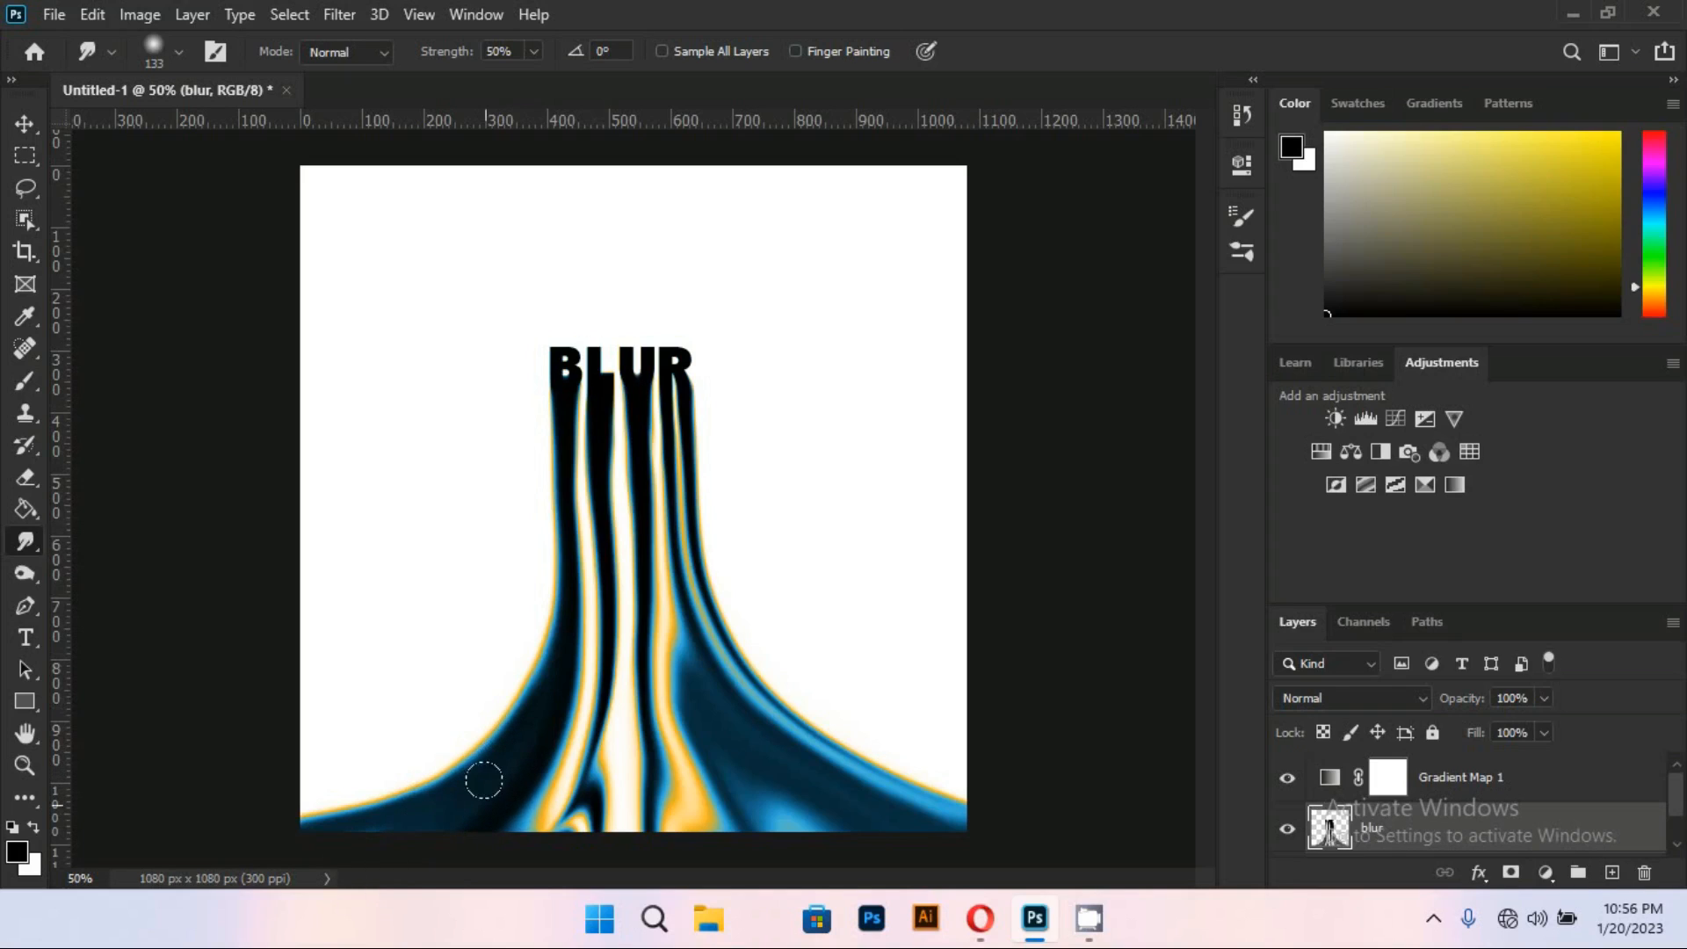
left_click_drag(510, 759, 314, 900)
left_click_drag(509, 750, 350, 921)
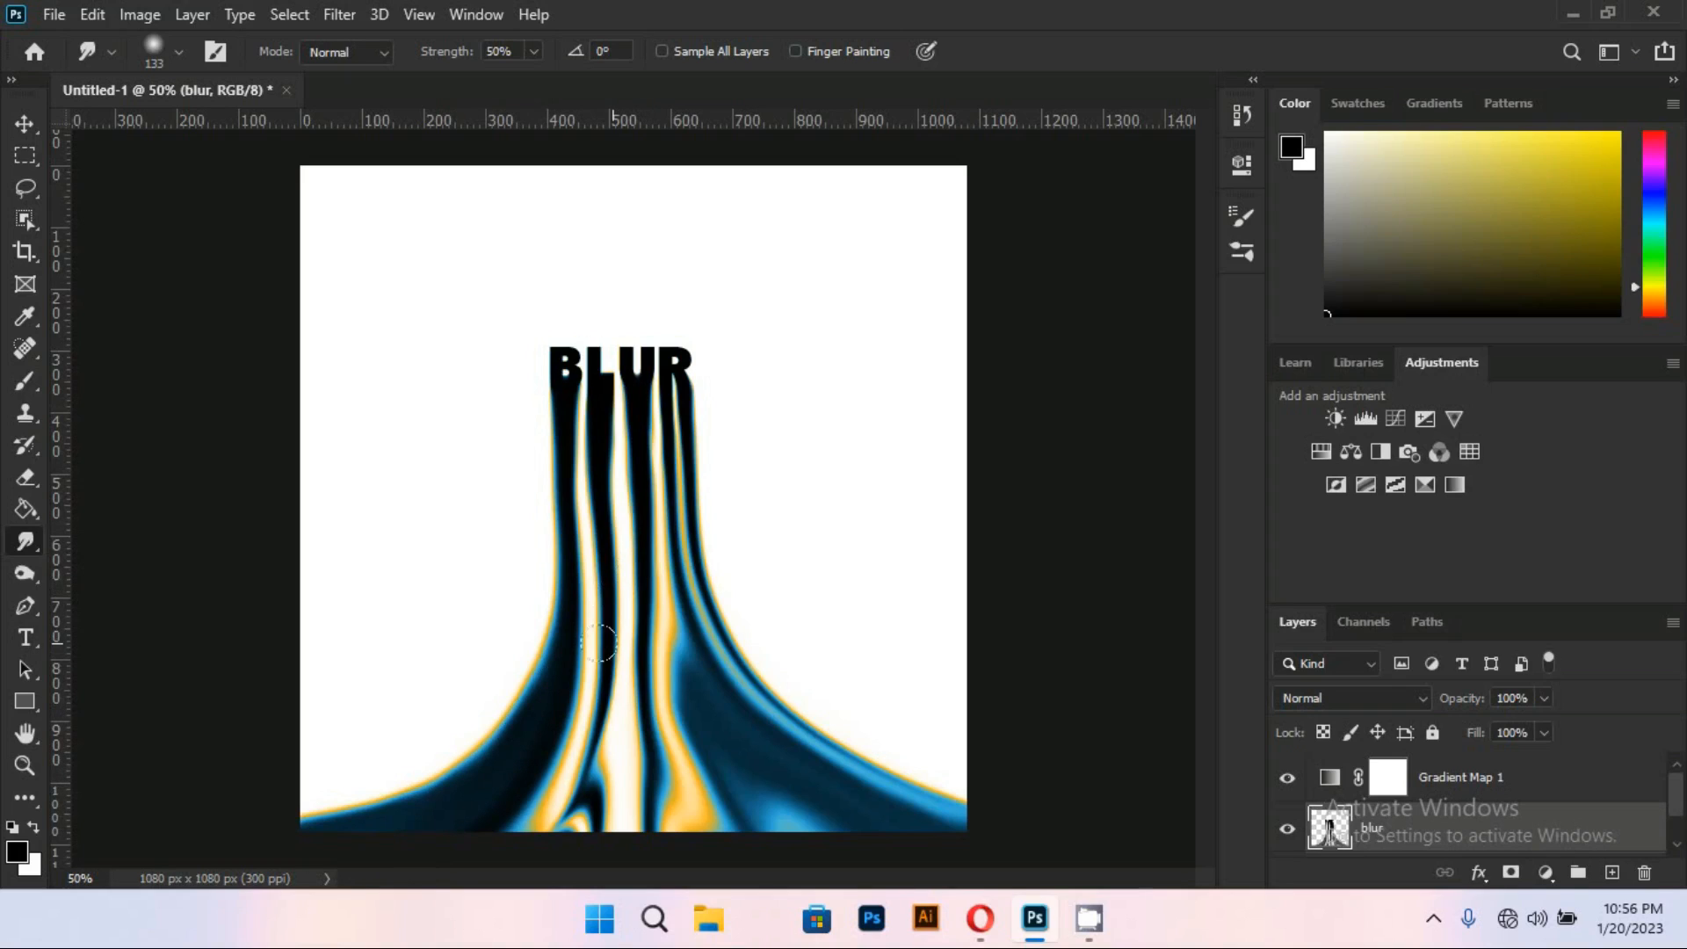
Smudge the L's drip down to the canvas's bottom edge as one smooth band that widens at the base
mouse_move(599, 643)
left_mouse_down()
mouse_move(584, 787)
mouse_move(600, 708)
mouse_move(637, 841)
mouse_move(615, 760)
mouse_move(666, 870)
mouse_move(590, 734)
mouse_move(557, 837)
mouse_move(602, 626)
left_mouse_up()
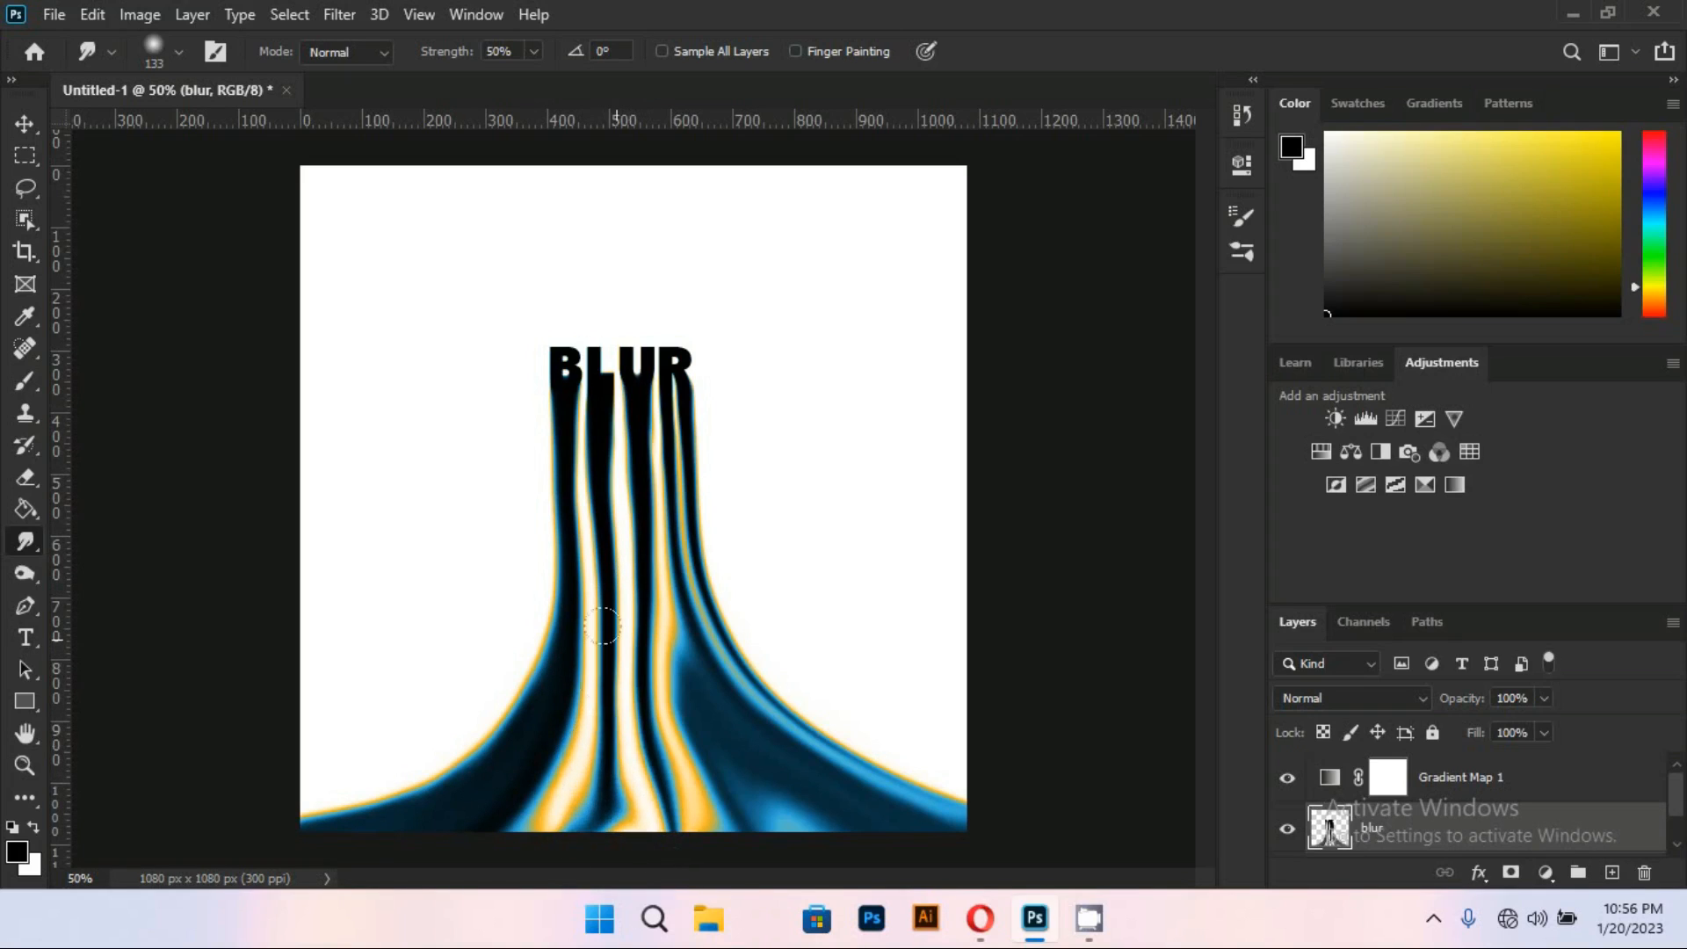
mouse_move(577, 721)
left_mouse_down()
mouse_move(558, 813)
mouse_move(572, 737)
mouse_move(527, 835)
mouse_move(590, 721)
mouse_move(617, 851)
mouse_move(612, 754)
mouse_move(647, 870)
mouse_move(611, 700)
mouse_move(639, 850)
mouse_move(594, 716)
mouse_move(614, 845)
mouse_move(608, 768)
mouse_move(652, 874)
left_mouse_up()
left_click_drag(593, 774, 527, 918)
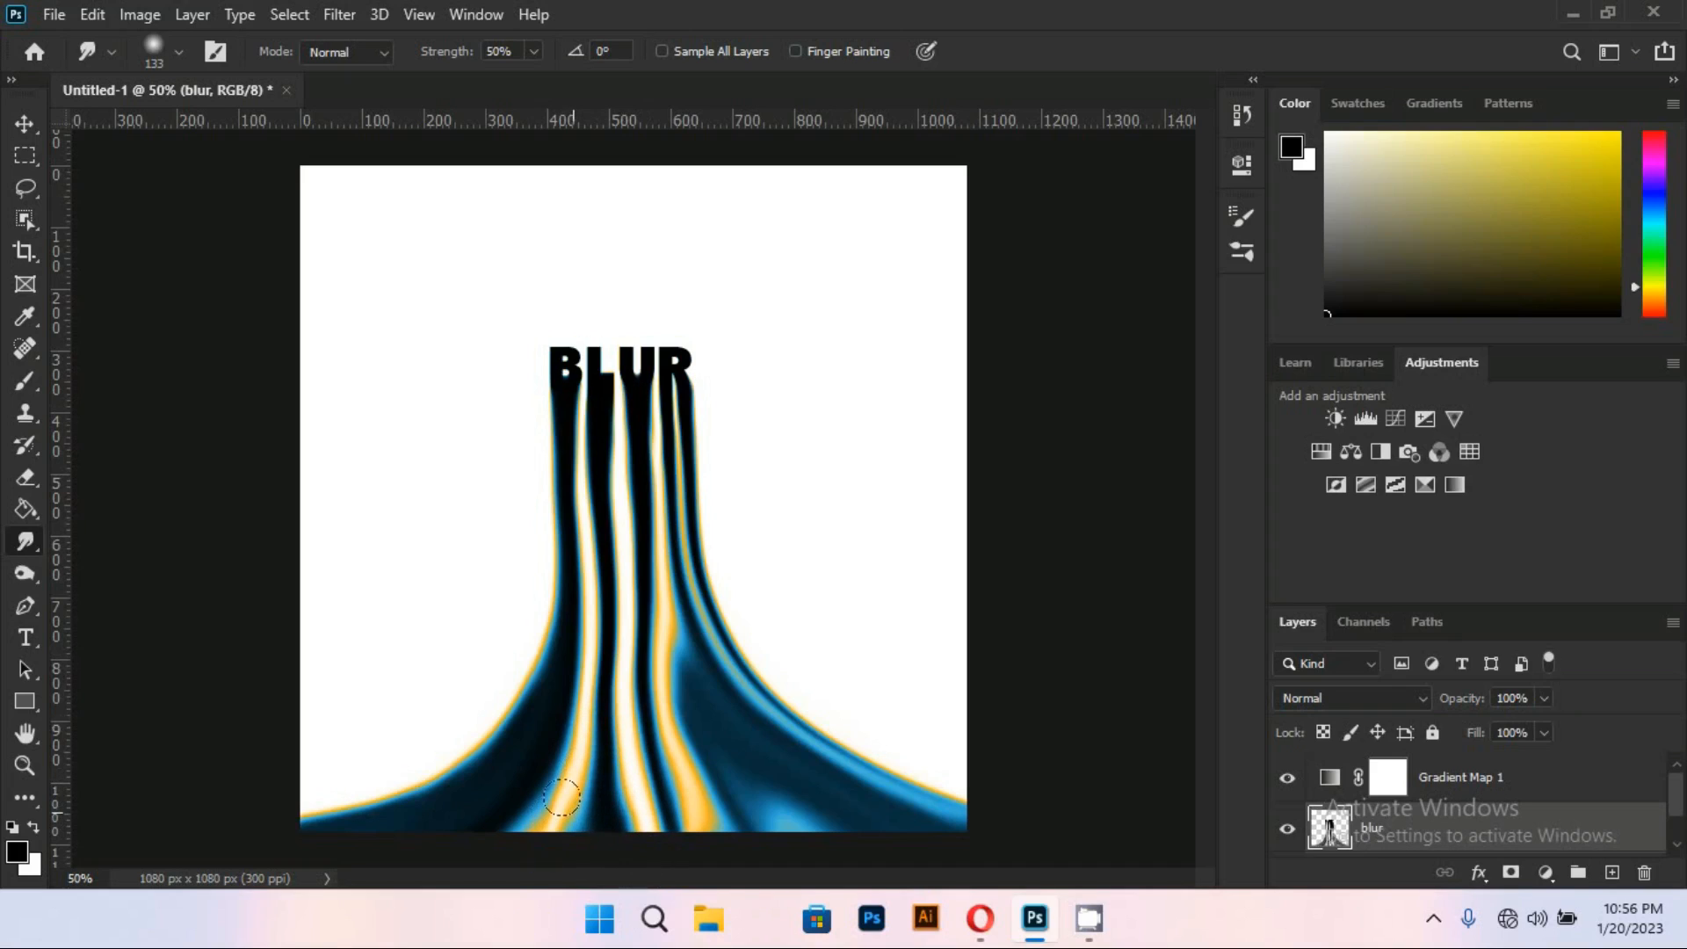
left_click_drag(577, 804, 468, 928)
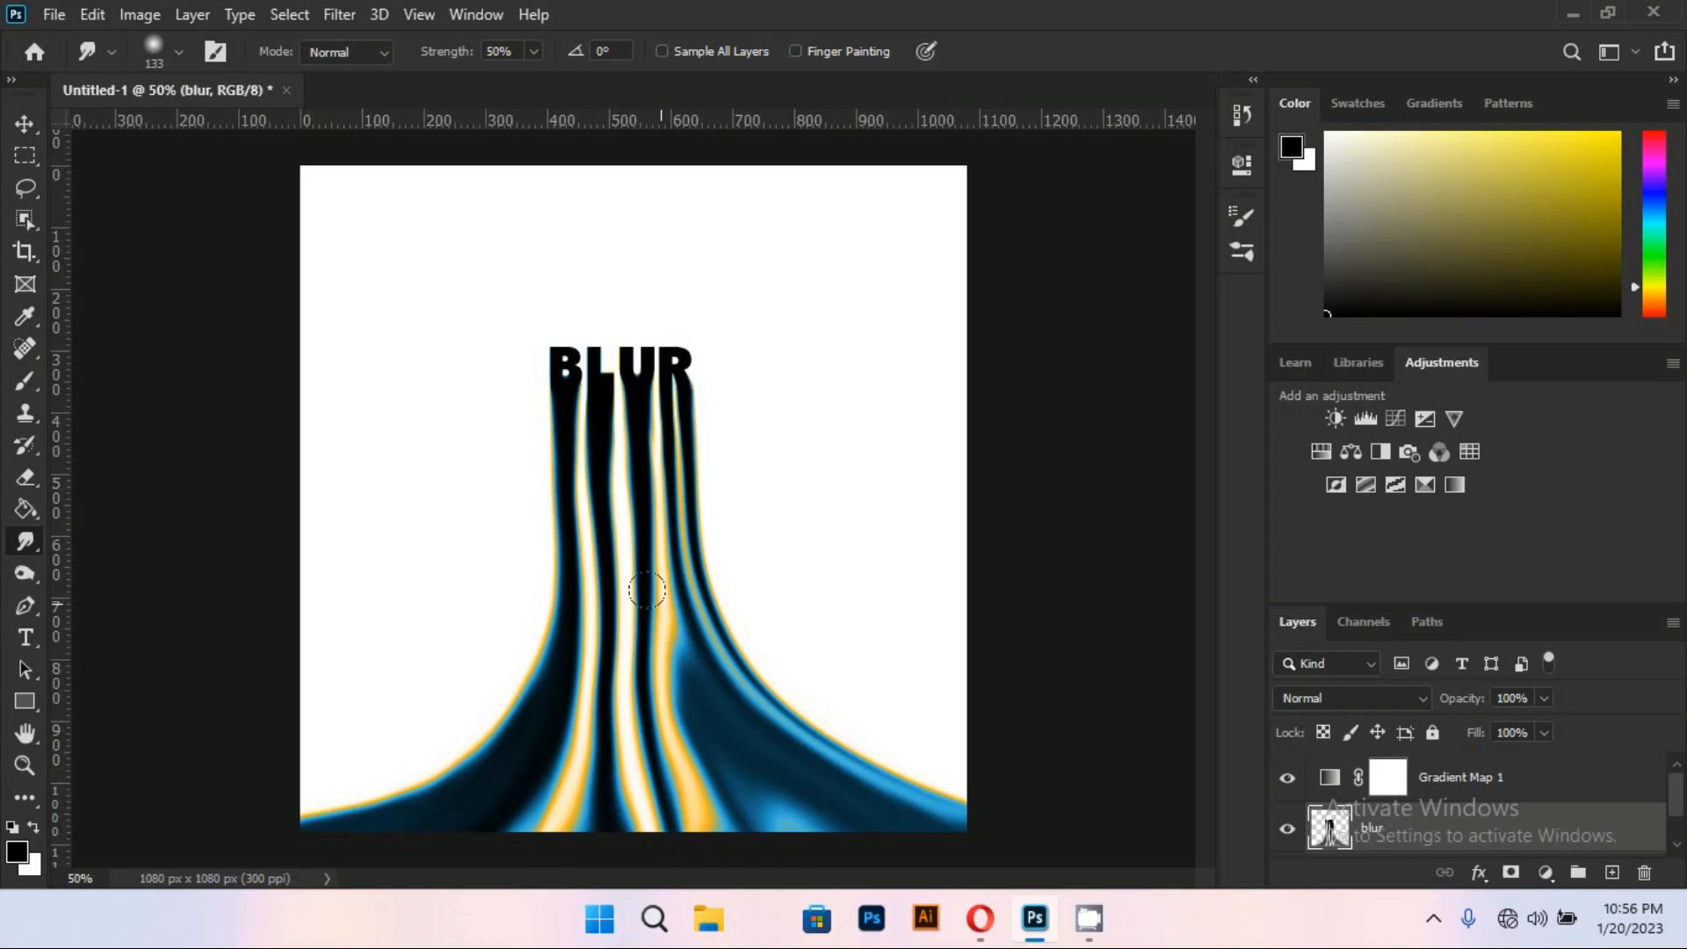
Smudge the U's drip down and to the right into a wide dark flare, with the orange stripe following its outer edge
mouse_move(652, 578)
left_mouse_down()
mouse_move(698, 717)
mouse_move(668, 693)
mouse_move(746, 835)
mouse_move(688, 728)
mouse_move(651, 703)
left_mouse_up()
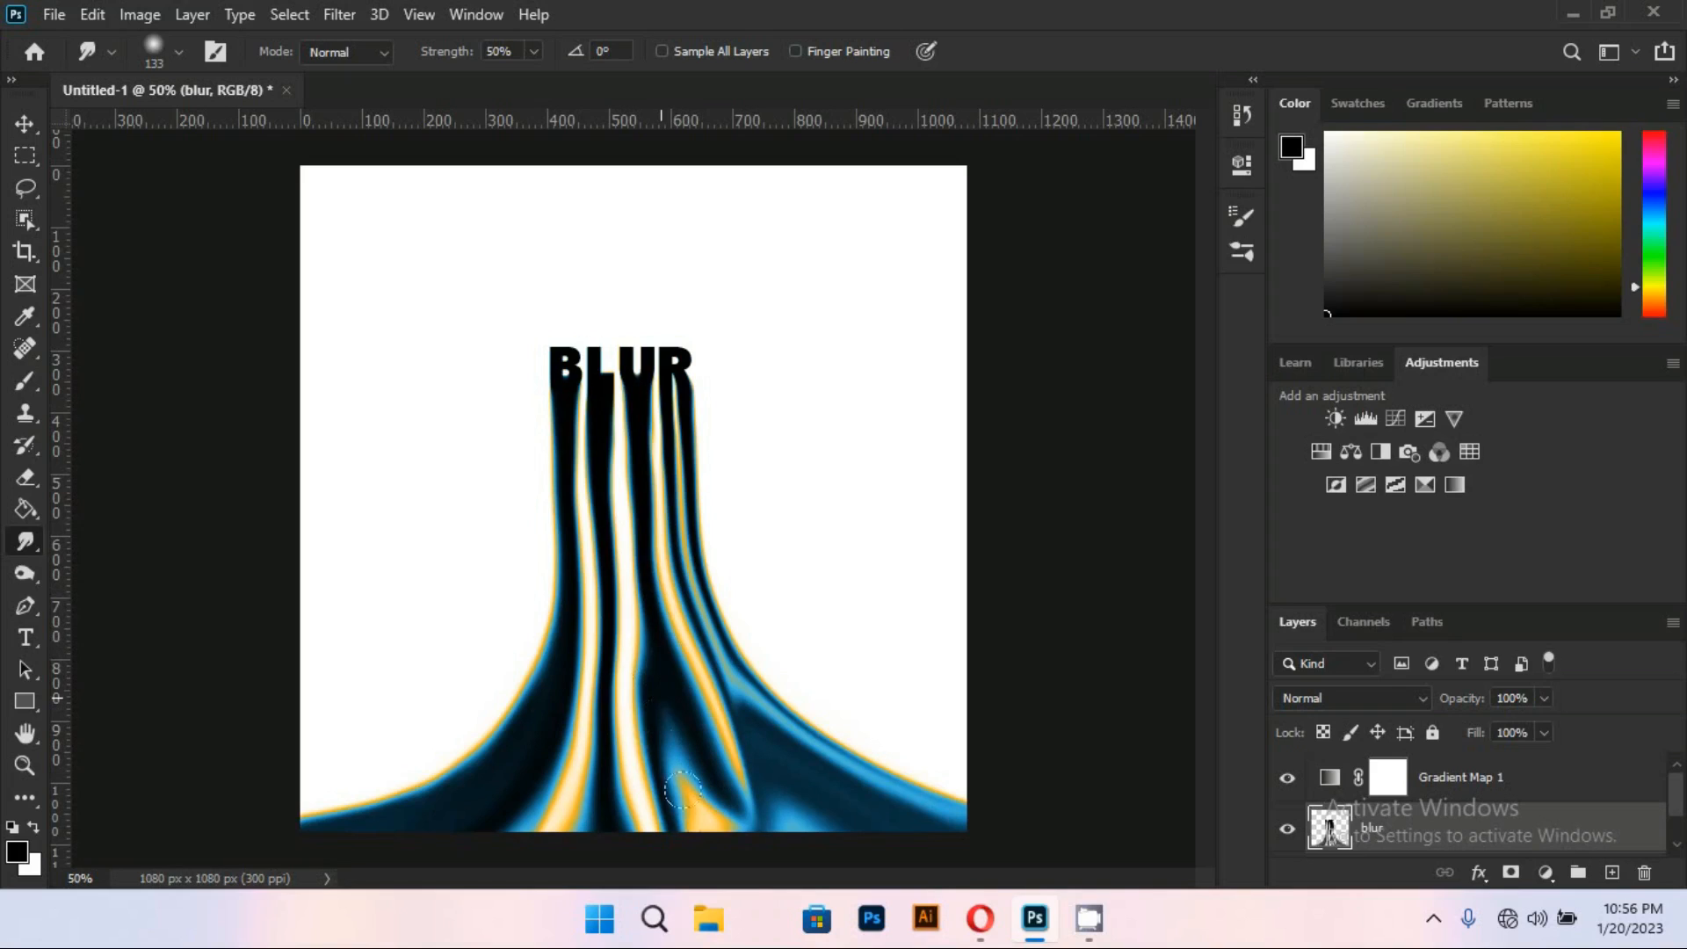
mouse_move(682, 791)
left_mouse_down()
mouse_move(666, 730)
mouse_move(719, 850)
mouse_move(692, 781)
mouse_move(741, 826)
left_mouse_up()
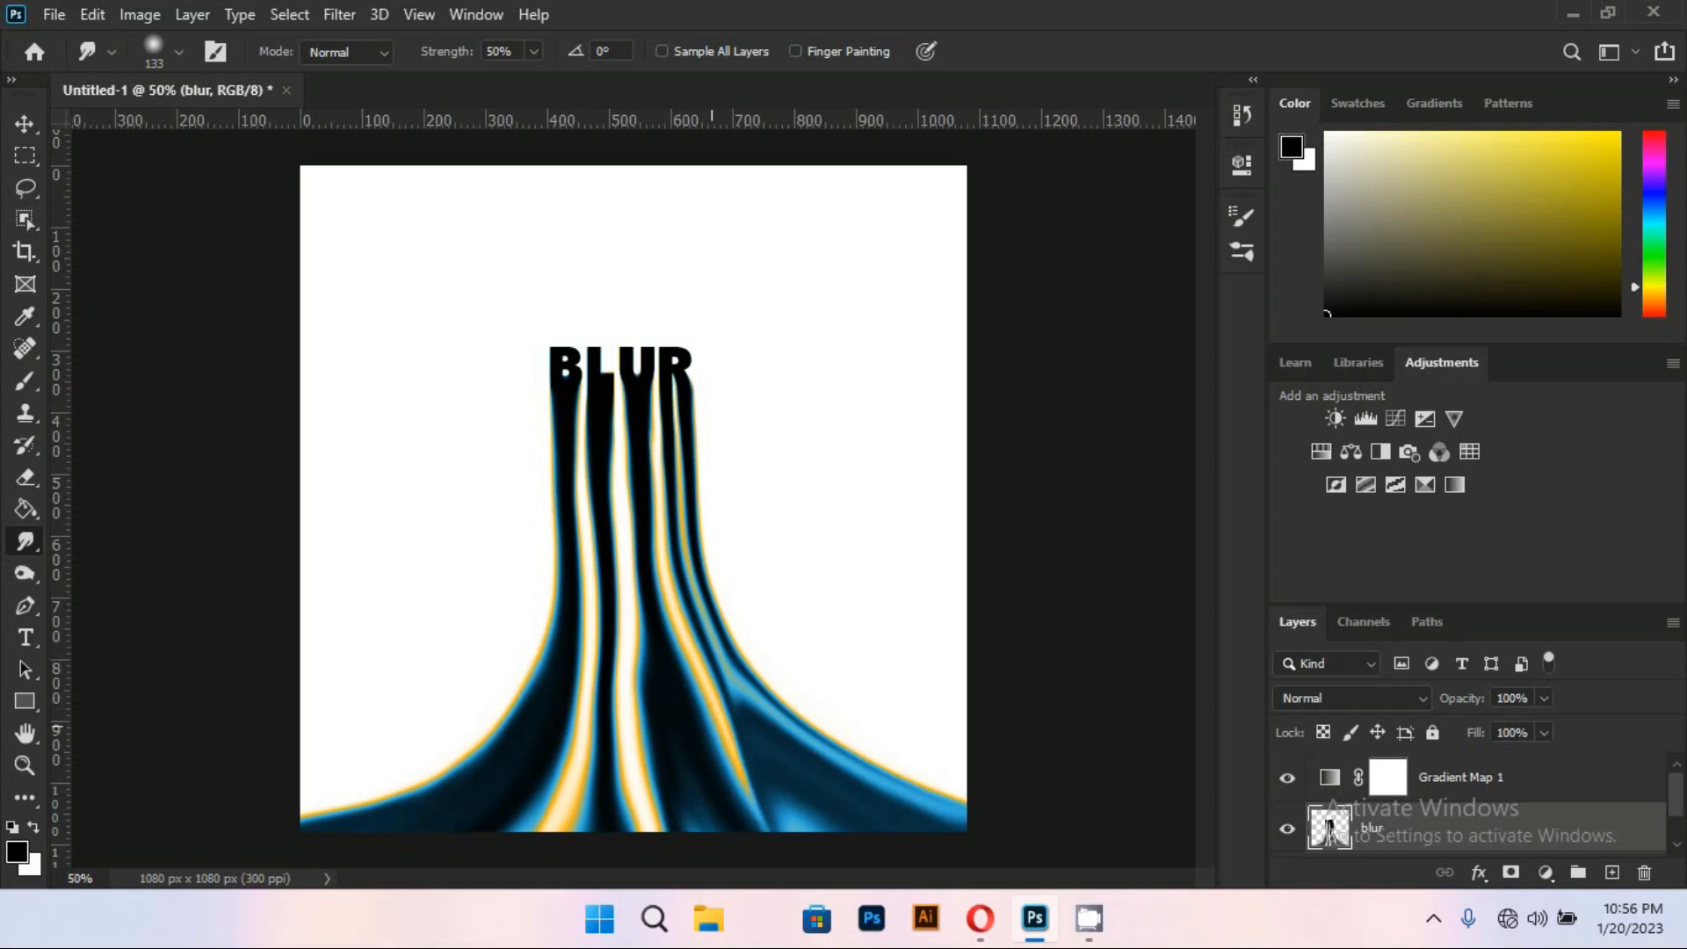
mouse_move(713, 707)
left_mouse_down()
mouse_move(763, 805)
mouse_move(798, 828)
left_mouse_up()
left_click_drag(736, 755, 802, 821)
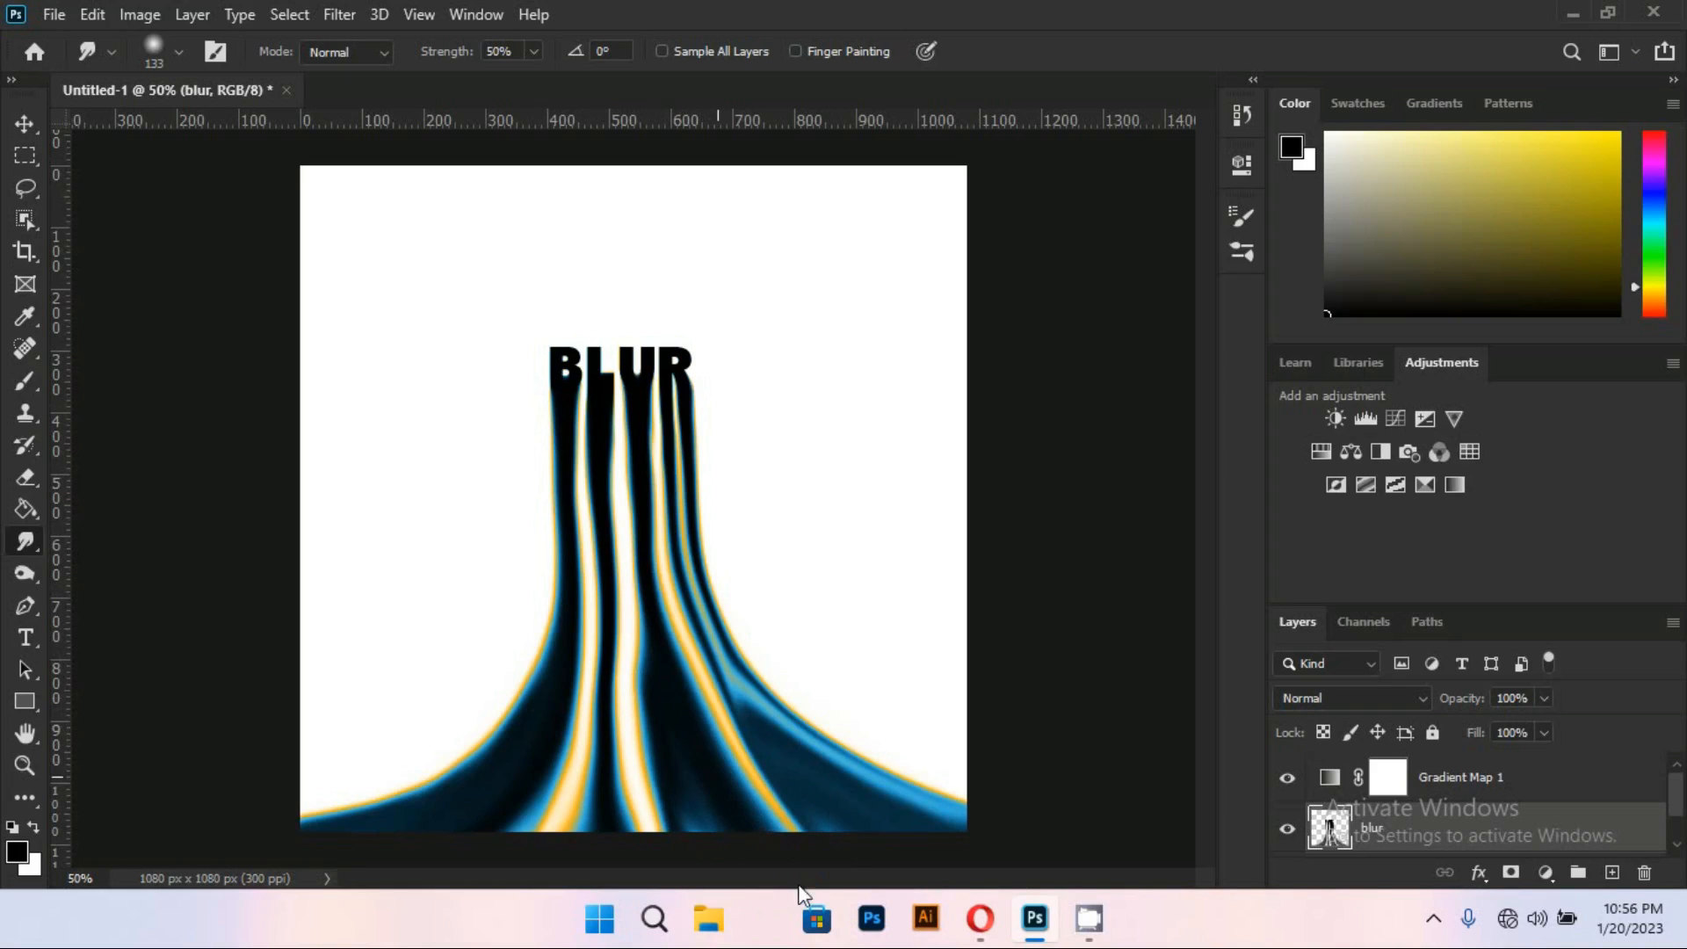
left_click_drag(673, 692, 694, 902)
left_click_drag(667, 722, 780, 926)
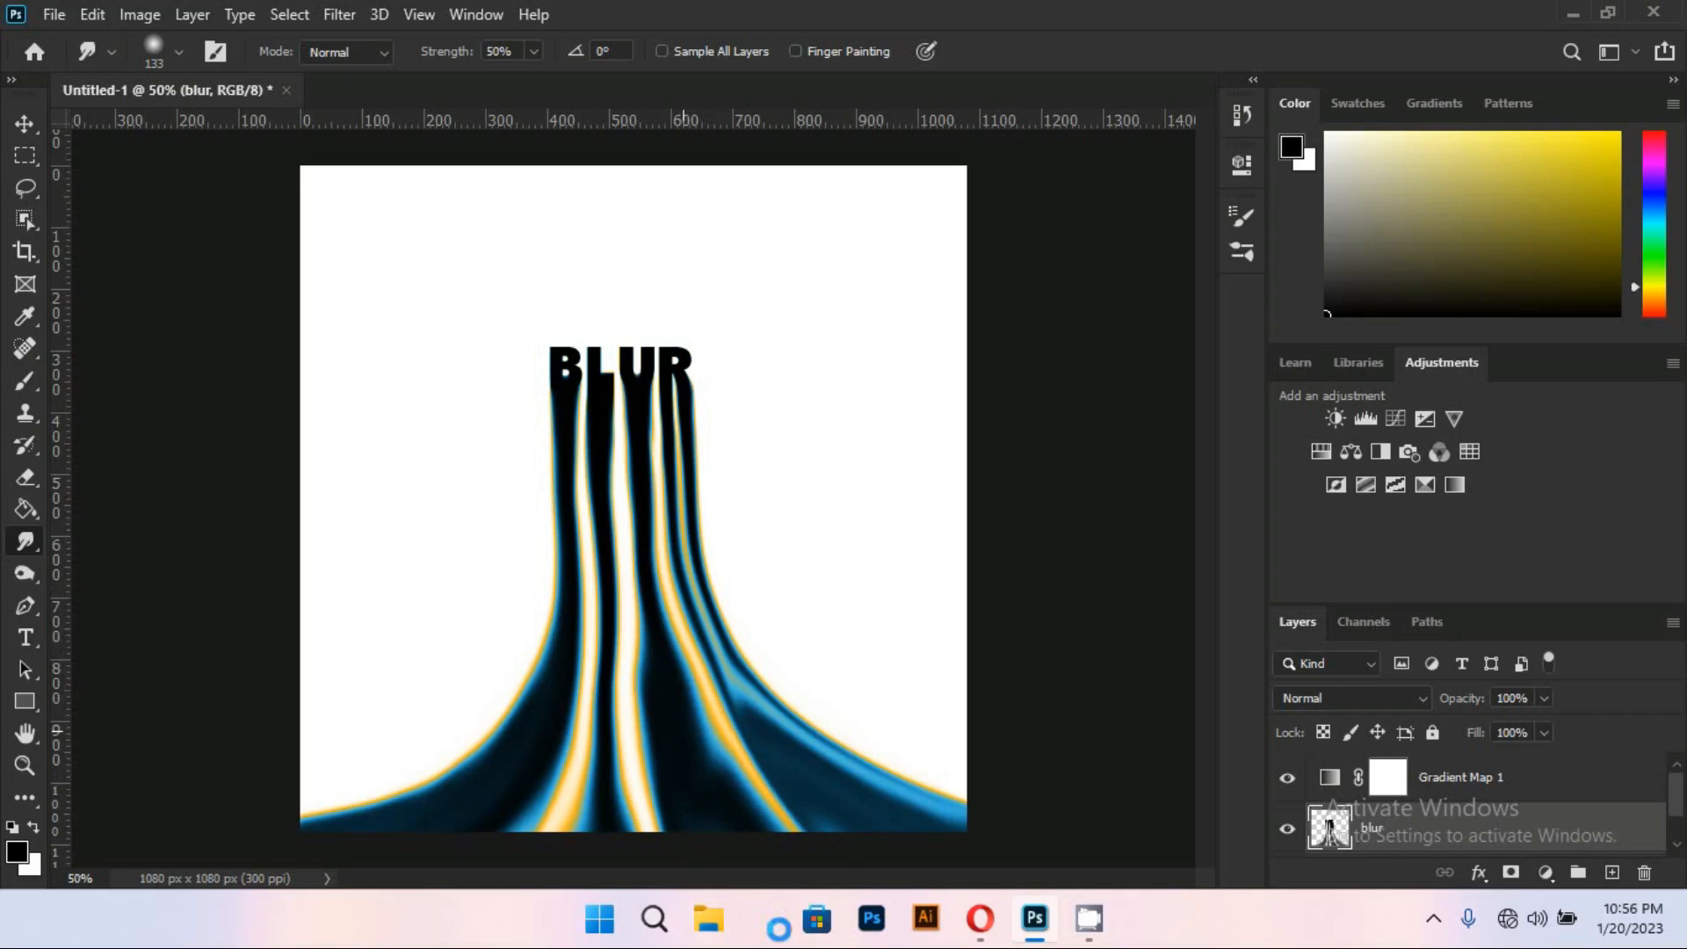
left_click_drag(678, 733, 817, 917)
mouse_move(690, 734)
left_mouse_down()
mouse_move(805, 907)
mouse_move(746, 818)
mouse_move(797, 855)
left_mouse_up()
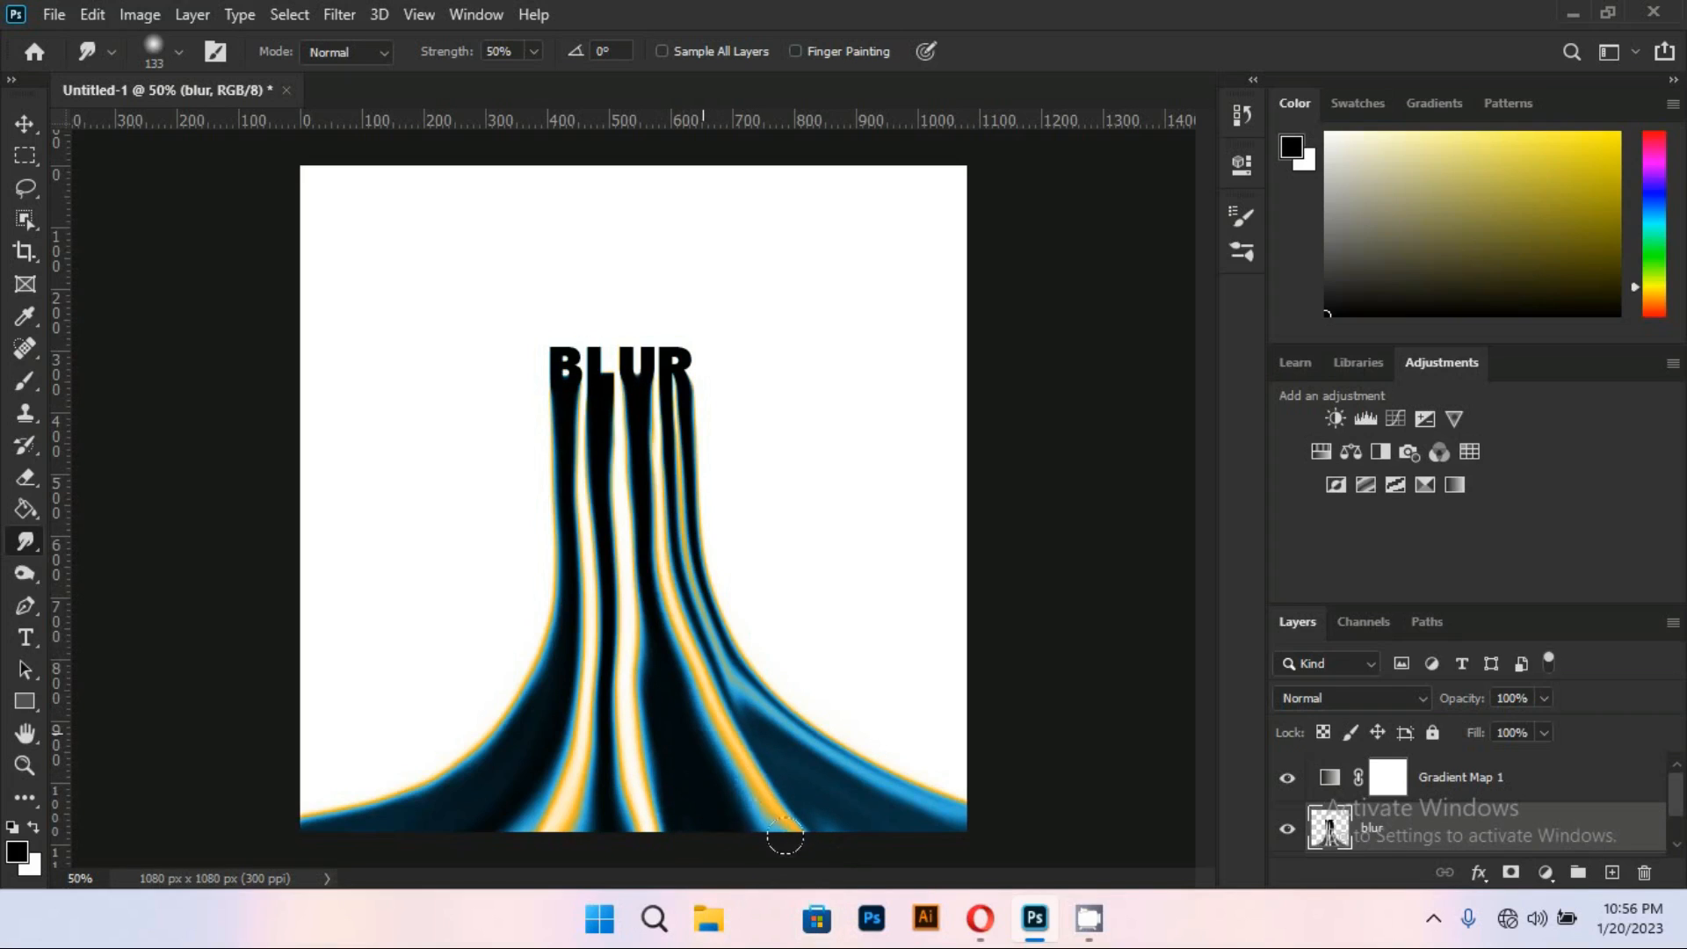
left_click_drag(736, 708, 829, 833)
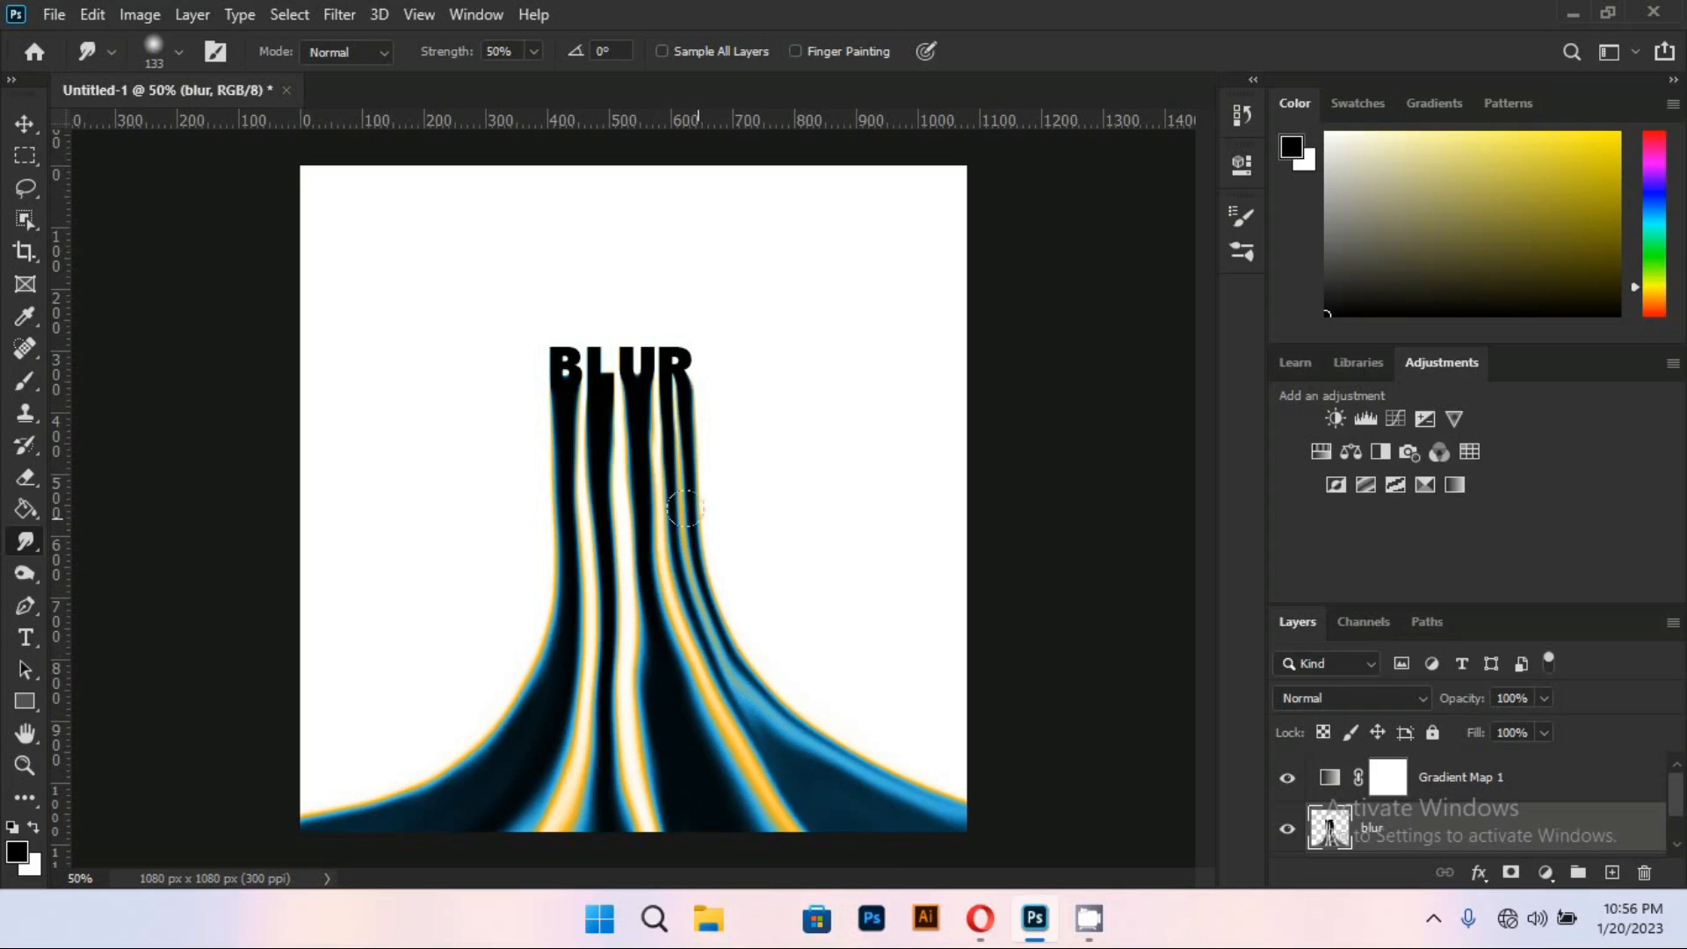
Smudge the R's drip down and outward from its middle, pulling its blue and orange folds toward the base
mouse_move(686, 508)
left_mouse_down()
mouse_move(704, 629)
mouse_move(704, 557)
mouse_move(725, 613)
mouse_move(672, 571)
mouse_move(661, 620)
mouse_move(677, 578)
mouse_move(674, 638)
mouse_move(704, 601)
mouse_move(740, 647)
mouse_move(730, 615)
mouse_move(751, 678)
left_mouse_up()
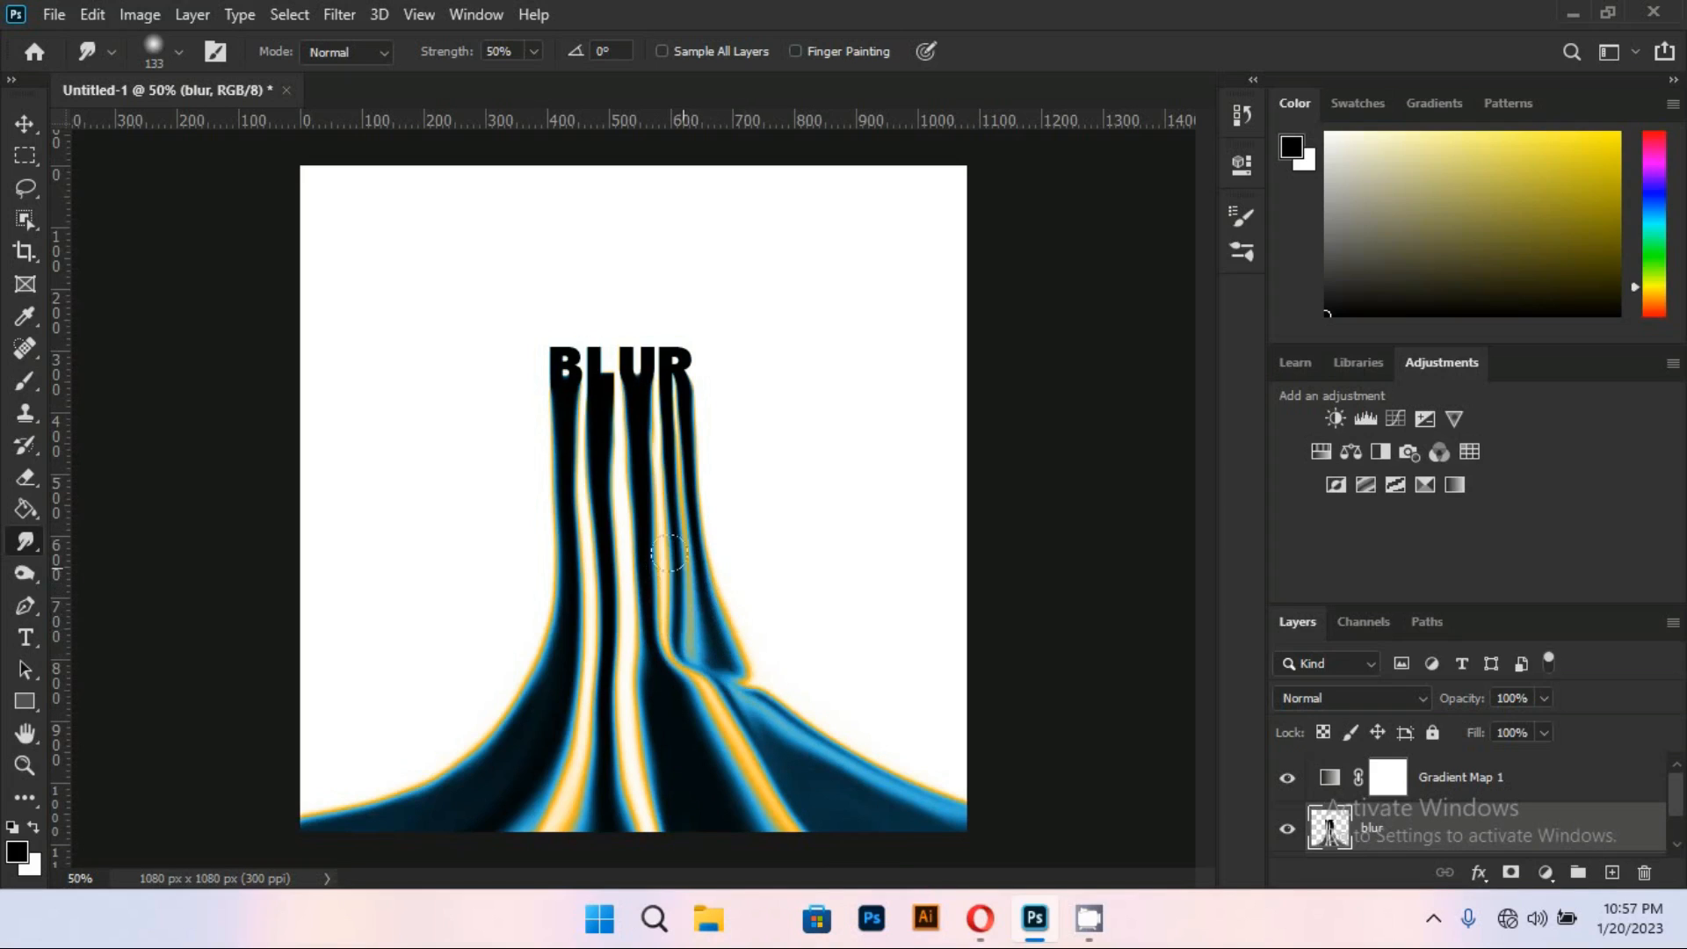
mouse_move(673, 550)
left_mouse_down()
mouse_move(682, 639)
mouse_move(691, 608)
mouse_move(713, 683)
mouse_move(709, 616)
mouse_move(765, 694)
left_mouse_up()
left_click_drag(685, 604, 772, 712)
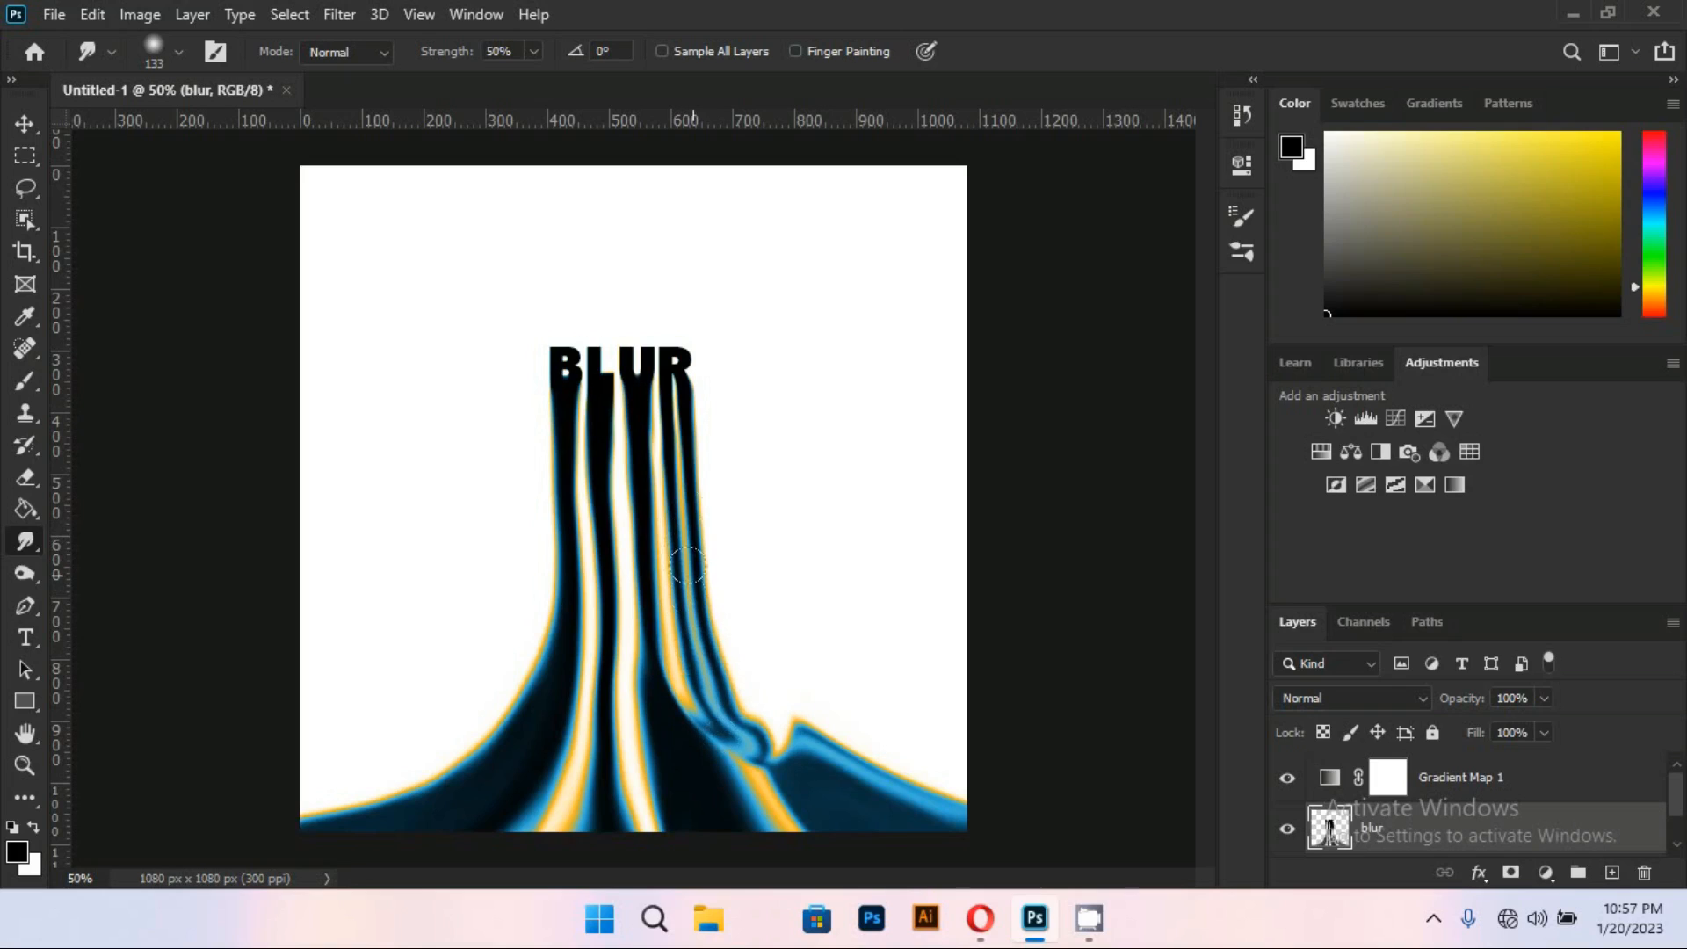
mouse_move(687, 565)
left_mouse_down()
mouse_move(678, 463)
mouse_move(688, 653)
mouse_move(679, 630)
mouse_move(672, 538)
mouse_move(751, 742)
mouse_move(697, 636)
mouse_move(674, 515)
mouse_move(701, 663)
left_mouse_up()
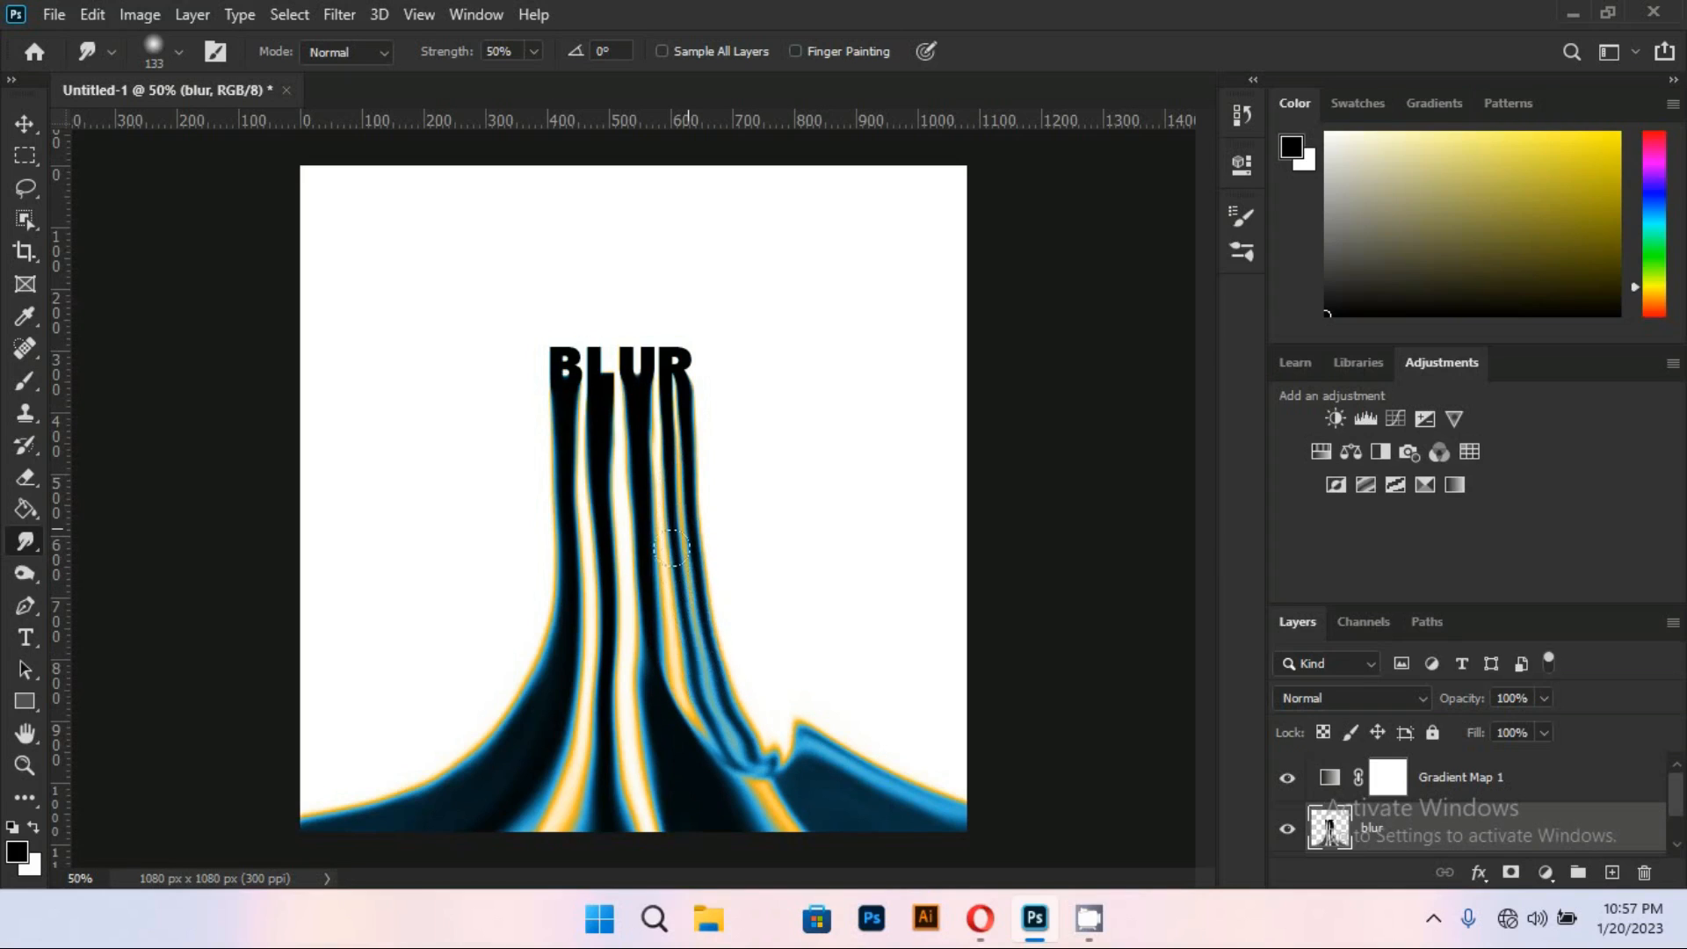
mouse_move(720, 726)
left_mouse_down()
mouse_move(714, 689)
mouse_move(807, 775)
mouse_move(884, 805)
mouse_move(781, 747)
mouse_move(725, 684)
mouse_move(882, 795)
mouse_move(690, 619)
mouse_move(709, 663)
mouse_move(887, 797)
mouse_move(722, 677)
mouse_move(694, 593)
mouse_move(695, 625)
mouse_move(918, 814)
left_mouse_up()
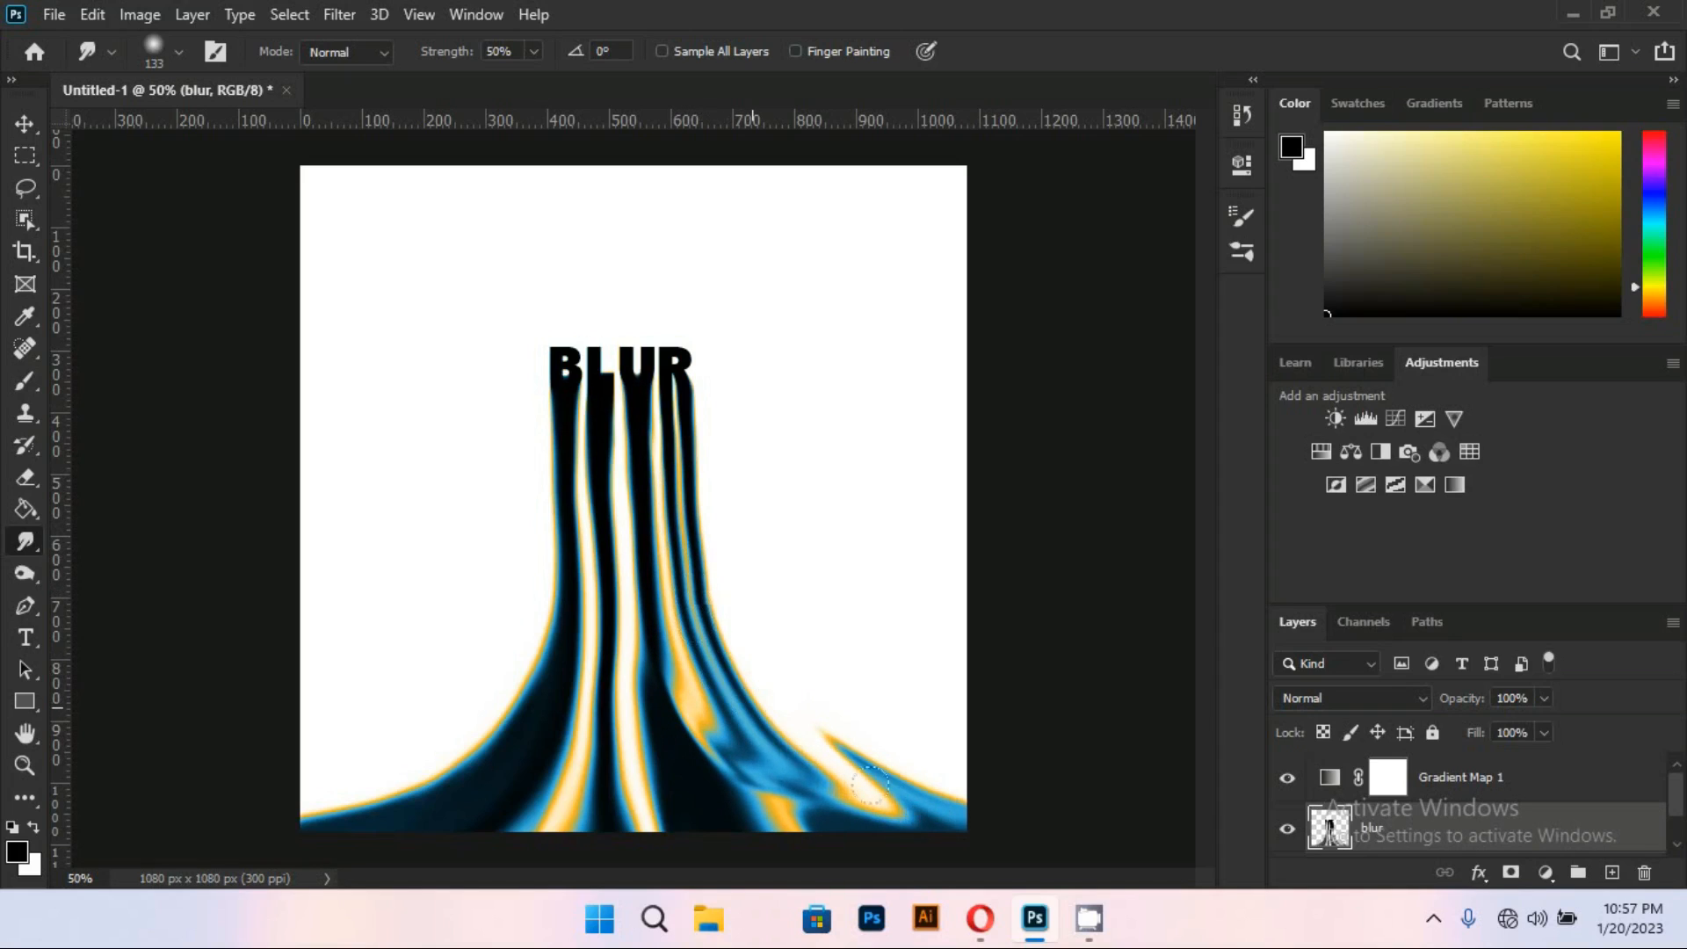
Smudge the R's drip diagonally down to the canvas's lower-right corner as long, roughly parallel blue streaks with an orange outer edge
mouse_move(705, 615)
left_mouse_down()
mouse_move(731, 703)
mouse_move(817, 771)
left_mouse_up()
mouse_move(673, 573)
left_mouse_down()
mouse_move(703, 677)
mouse_move(791, 756)
mouse_move(923, 819)
left_mouse_up()
mouse_move(691, 611)
left_mouse_down()
mouse_move(794, 761)
mouse_move(951, 827)
mouse_move(743, 694)
mouse_move(822, 776)
mouse_move(949, 826)
mouse_move(924, 821)
left_mouse_up()
mouse_move(734, 681)
left_mouse_down()
mouse_move(707, 614)
mouse_move(872, 790)
mouse_move(967, 835)
left_mouse_up()
mouse_move(707, 609)
left_mouse_down()
mouse_move(729, 685)
mouse_move(987, 823)
left_mouse_up()
left_click_drag(828, 738, 1002, 823)
left_click_drag(888, 764, 966, 817)
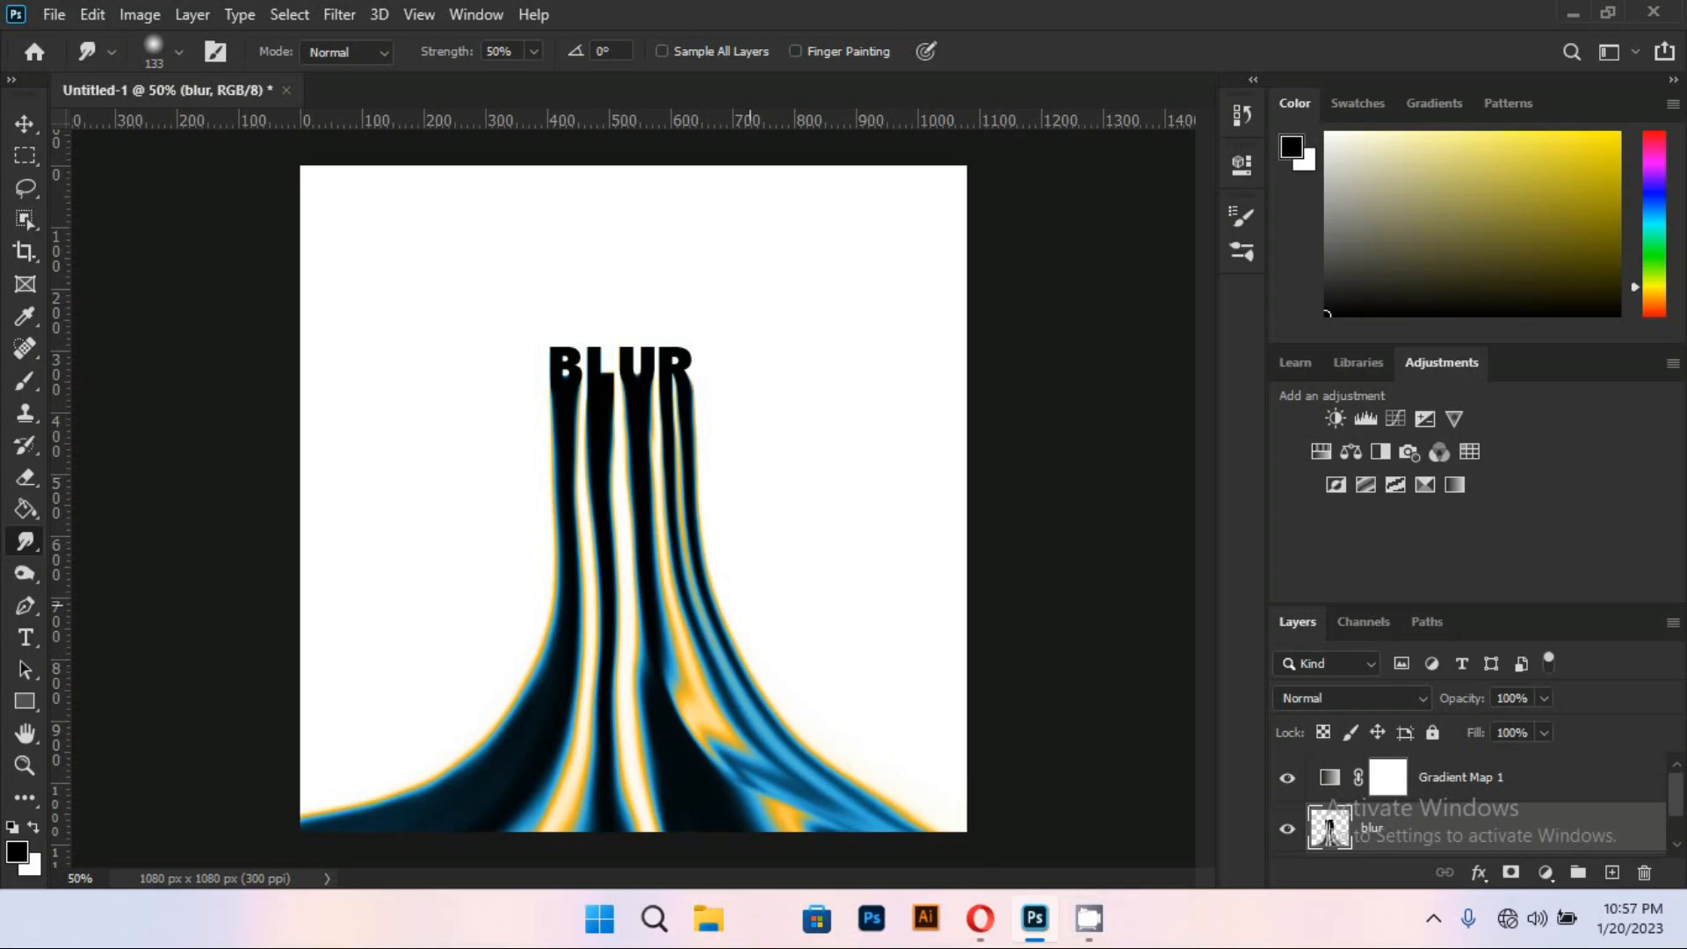
Bulge the R's drip at mid-height, and with an 80 px smudge brush spread its dark colour down to the base
left_click_drag(665, 509, 718, 652)
mouse_move(717, 532)
left_mouse_down()
mouse_move(709, 497)
mouse_move(756, 506)
mouse_move(646, 546)
mouse_move(653, 584)
mouse_move(662, 558)
mouse_move(744, 511)
mouse_move(746, 539)
mouse_move(706, 482)
mouse_move(734, 497)
mouse_move(630, 560)
left_mouse_up()
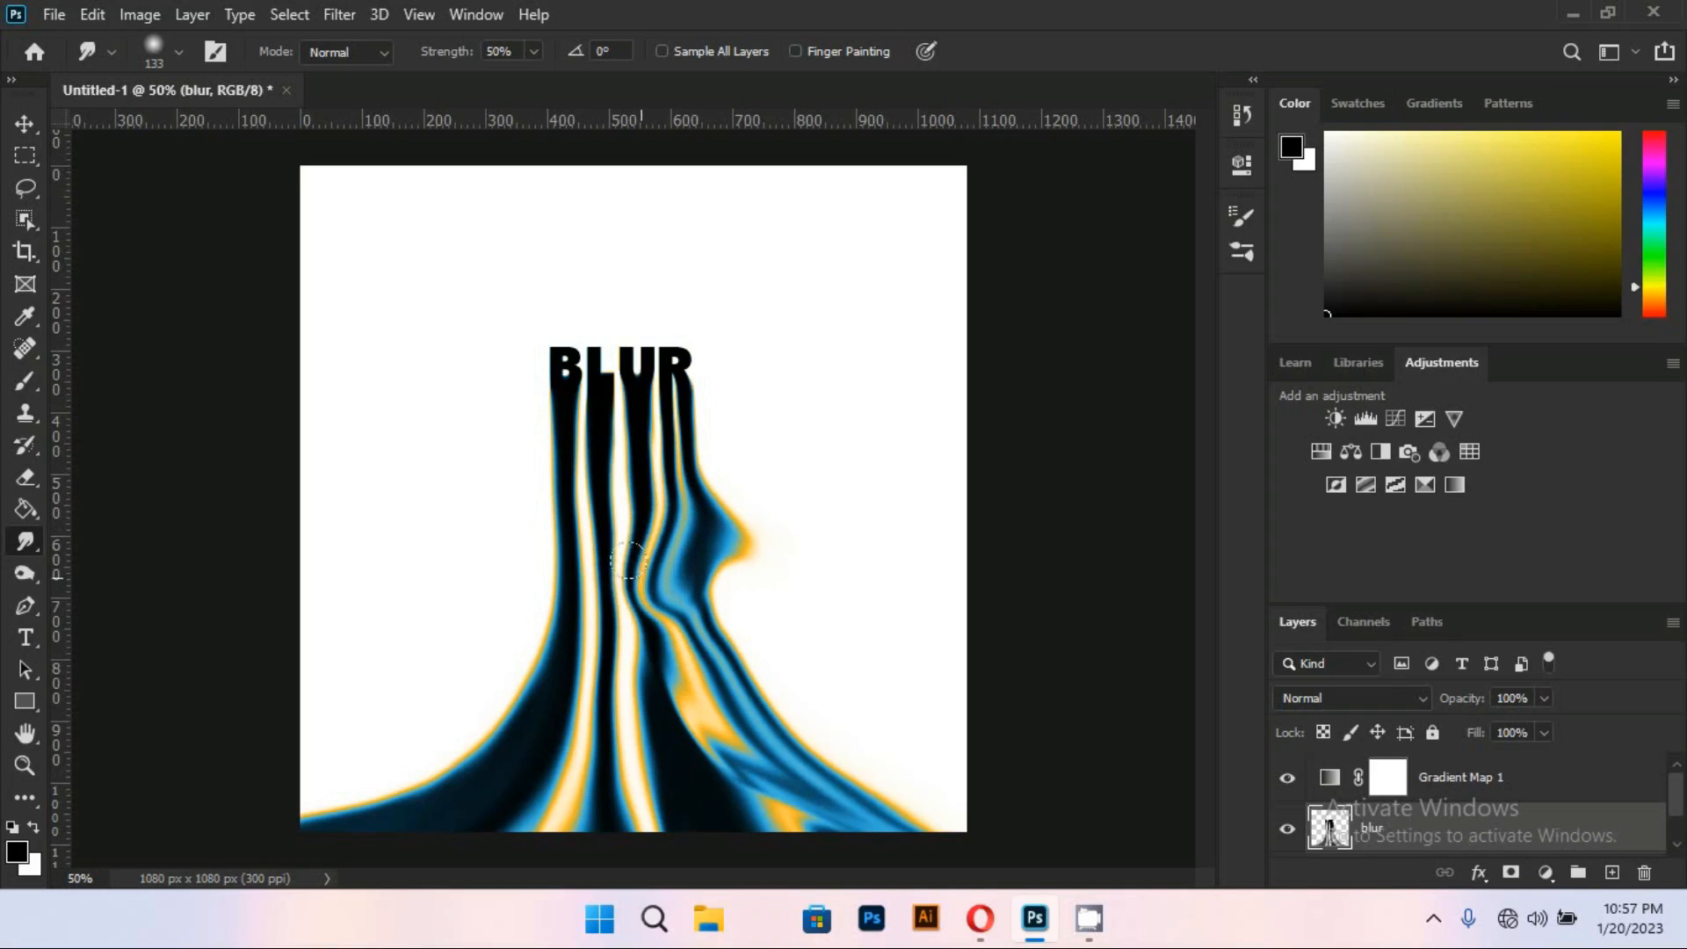
left_click(180, 51)
left_click_drag(207, 131, 200, 131)
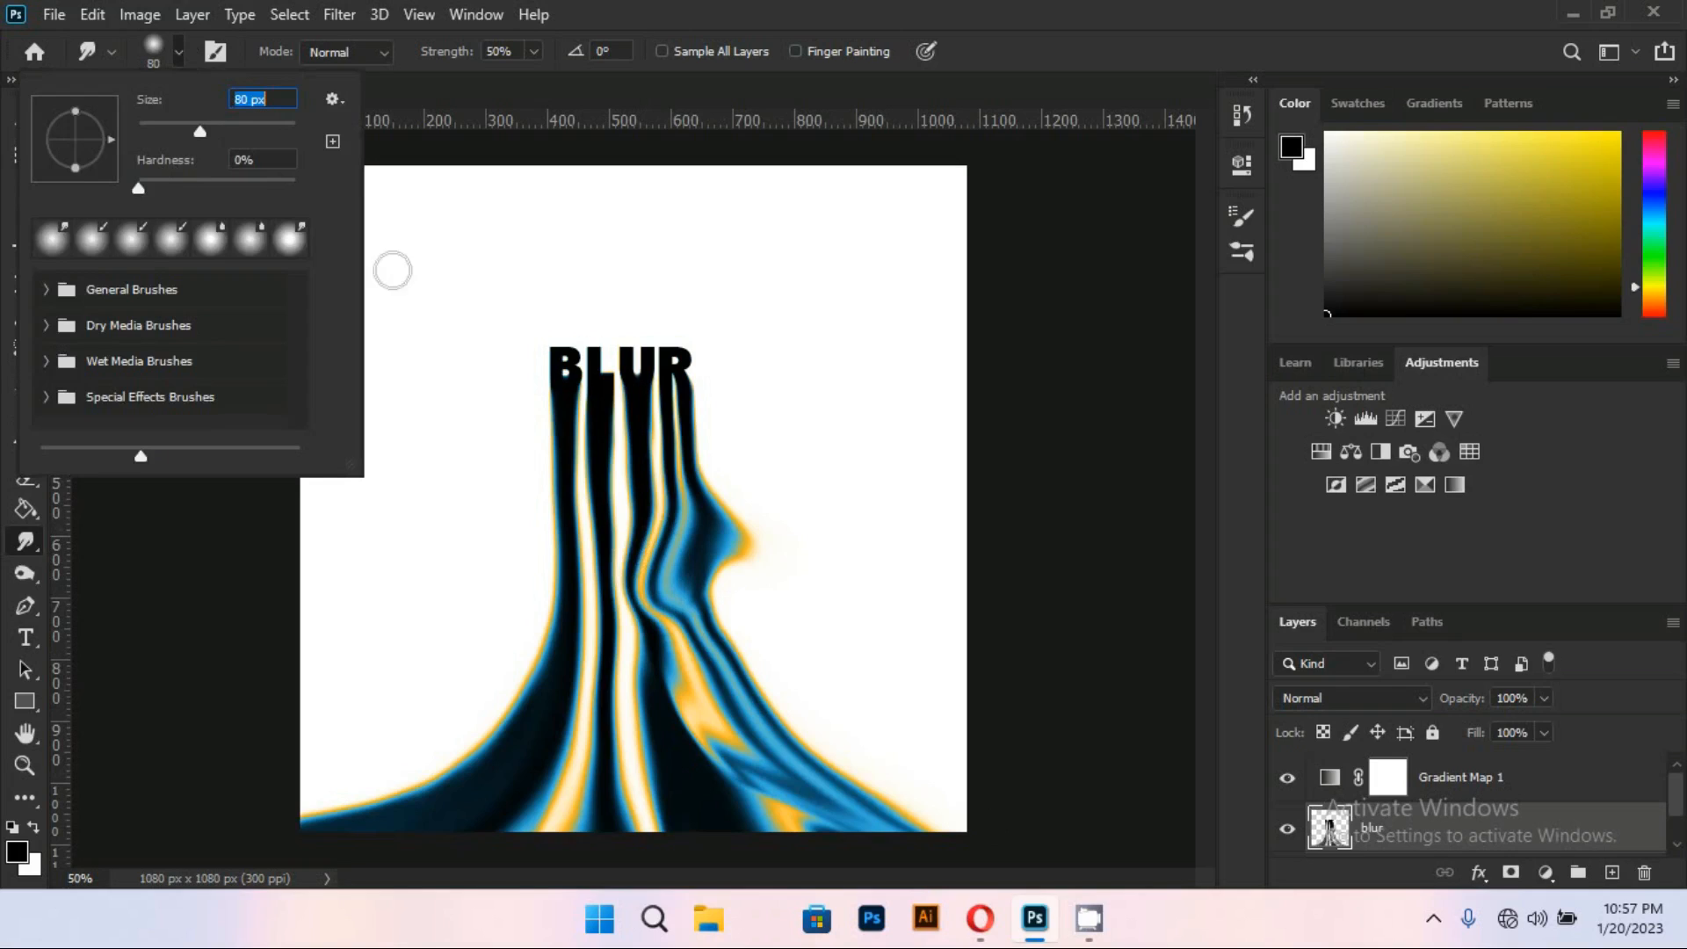
mouse_move(699, 463)
left_mouse_down()
mouse_move(715, 491)
mouse_move(677, 537)
mouse_move(708, 507)
mouse_move(670, 587)
mouse_move(725, 530)
mouse_move(740, 555)
mouse_move(728, 588)
mouse_move(712, 600)
mouse_move(723, 580)
mouse_move(699, 575)
mouse_move(725, 638)
left_mouse_up()
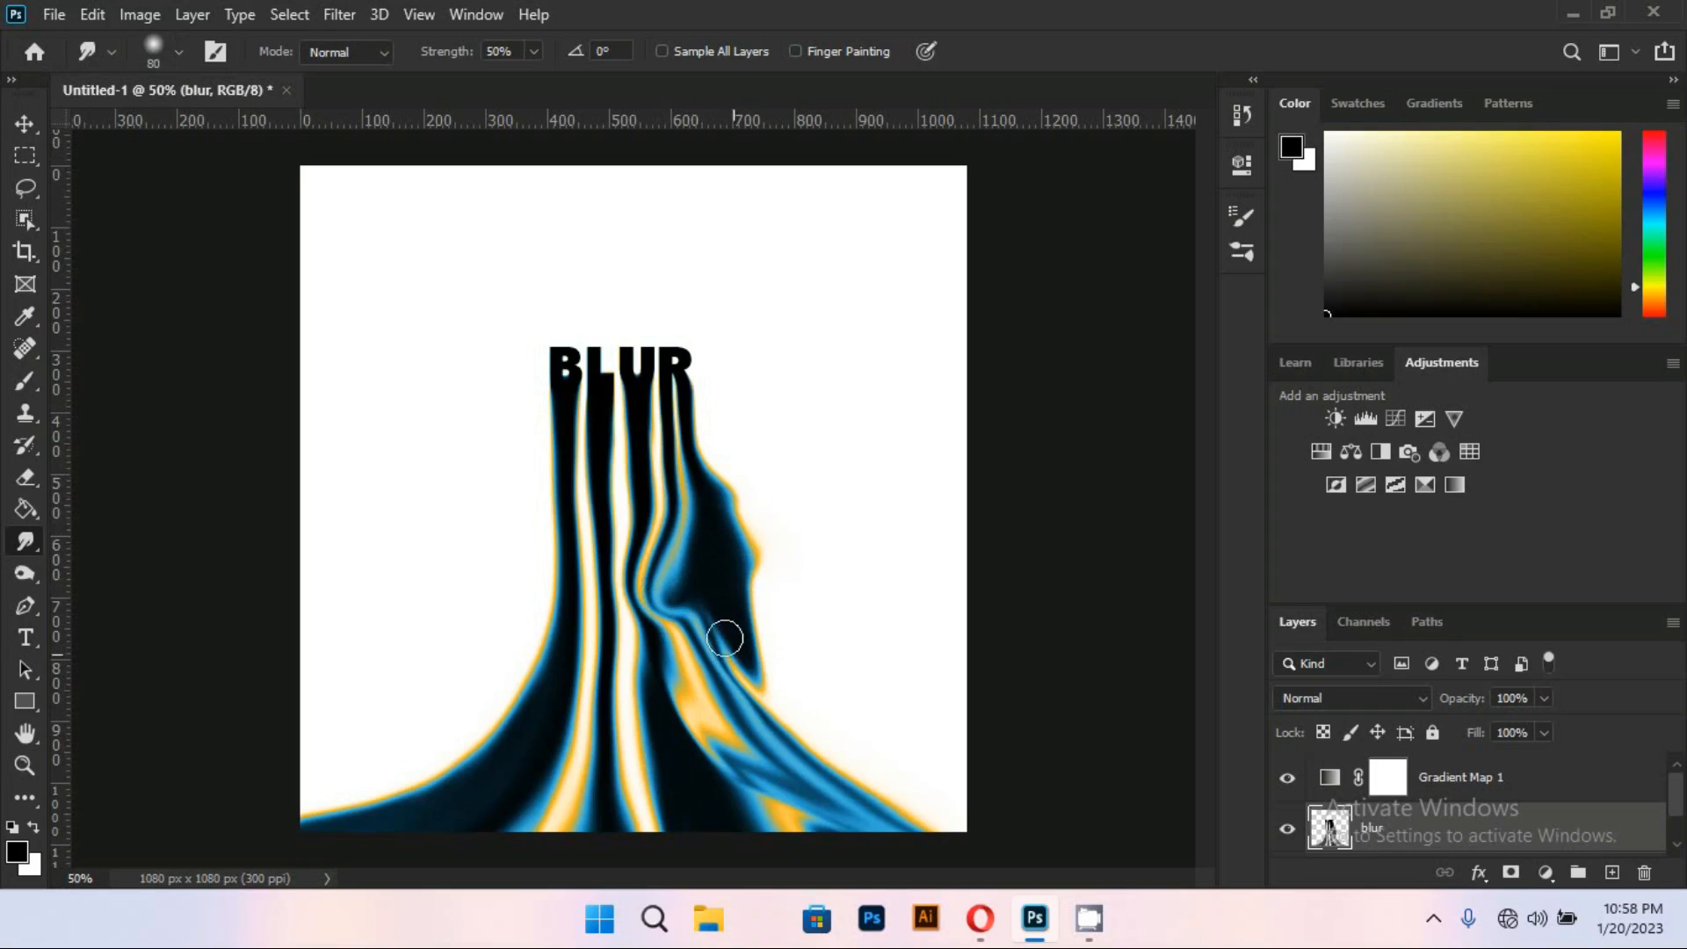
mouse_move(783, 738)
left_mouse_down()
mouse_move(712, 606)
mouse_move(791, 760)
mouse_move(724, 576)
mouse_move(708, 699)
mouse_move(703, 615)
mouse_move(738, 651)
mouse_move(757, 631)
mouse_move(807, 745)
mouse_move(723, 629)
mouse_move(811, 757)
mouse_move(749, 697)
mouse_move(786, 707)
mouse_move(826, 675)
left_mouse_up()
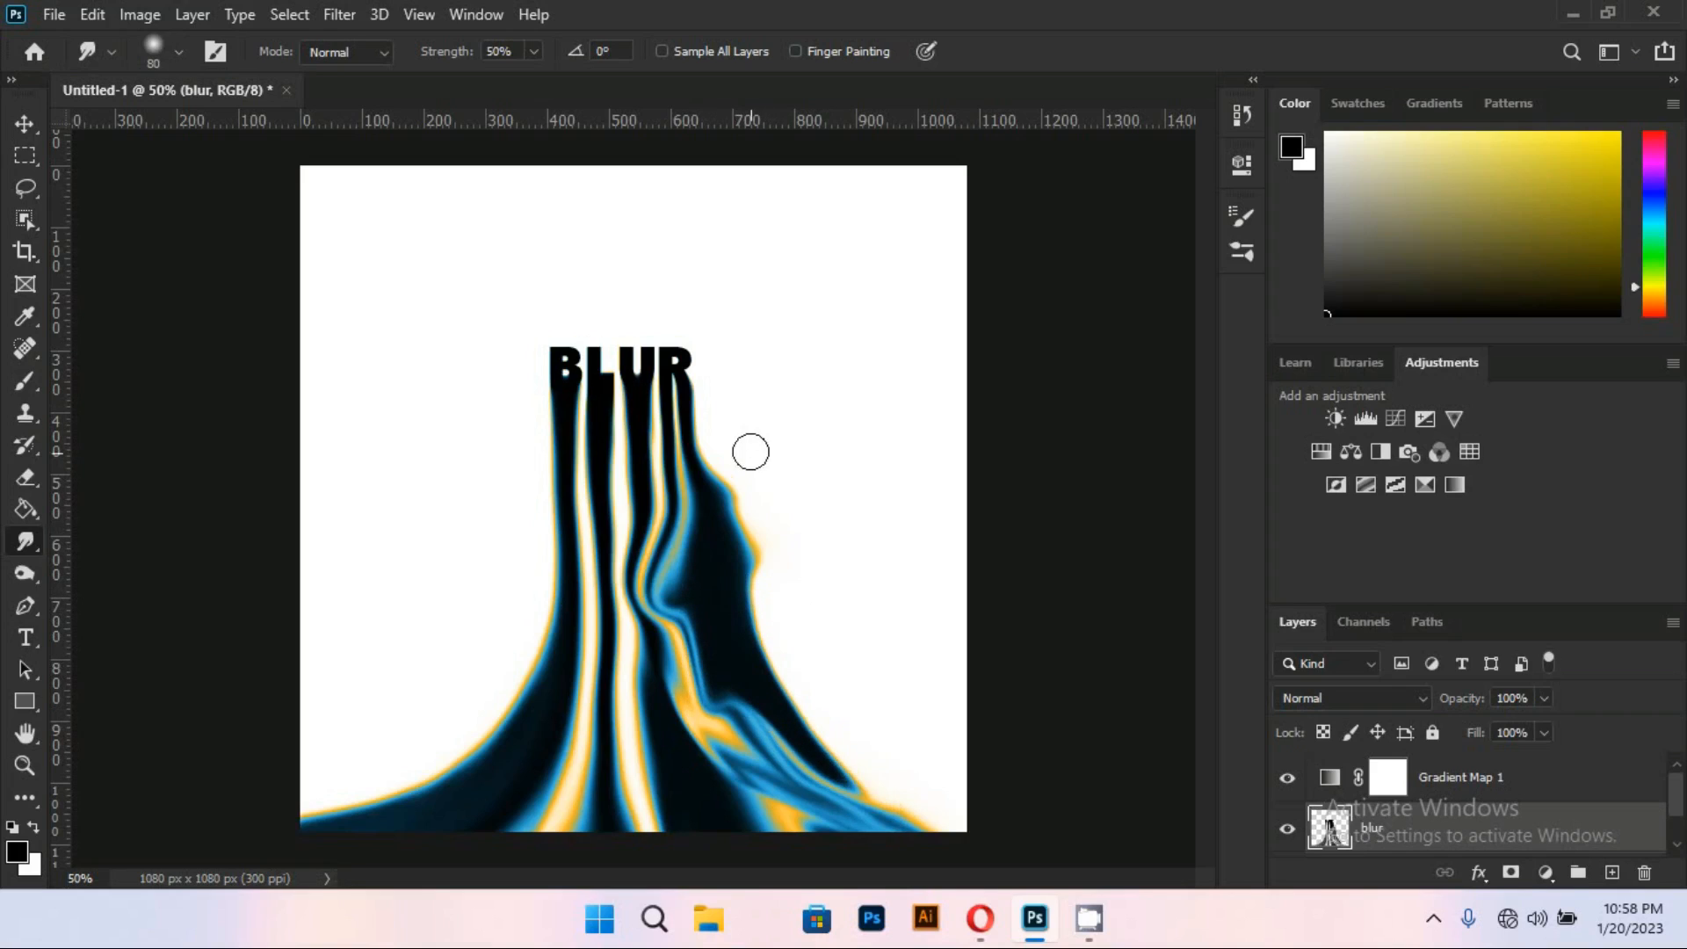
mouse_move(706, 460)
left_mouse_down()
mouse_move(715, 545)
mouse_move(717, 485)
mouse_move(757, 595)
mouse_move(712, 459)
mouse_move(708, 557)
mouse_move(753, 677)
mouse_move(791, 704)
mouse_move(735, 654)
mouse_move(746, 704)
mouse_move(779, 791)
mouse_move(808, 802)
mouse_move(784, 828)
mouse_move(742, 753)
mouse_move(738, 791)
mouse_move(741, 682)
mouse_move(742, 835)
mouse_move(794, 860)
mouse_move(832, 835)
mouse_move(877, 840)
mouse_move(836, 799)
mouse_move(873, 825)
mouse_move(762, 784)
mouse_move(782, 852)
left_mouse_up()
Set the smudge brush to 124 px and pull the R's drip and its inner stripes down through the bend
left_click(178, 53)
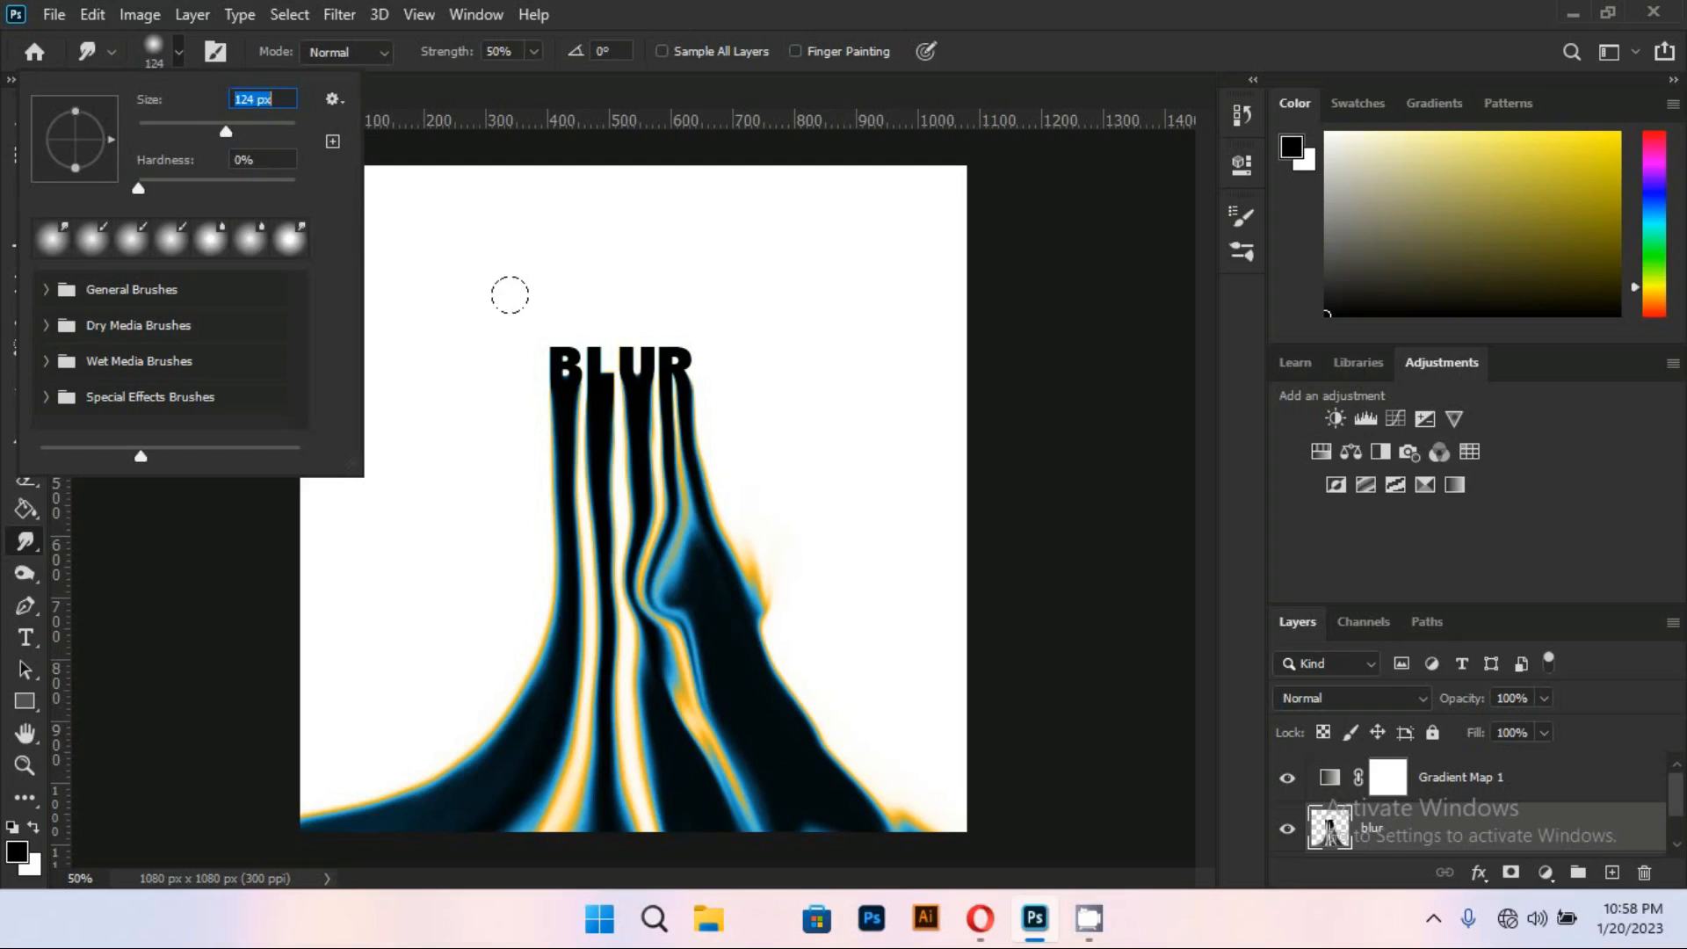
left_click_drag(677, 464, 752, 617)
mouse_move(673, 437)
left_mouse_down()
mouse_move(725, 576)
mouse_move(689, 602)
mouse_move(677, 663)
left_mouse_up()
left_click_drag(671, 517, 682, 708)
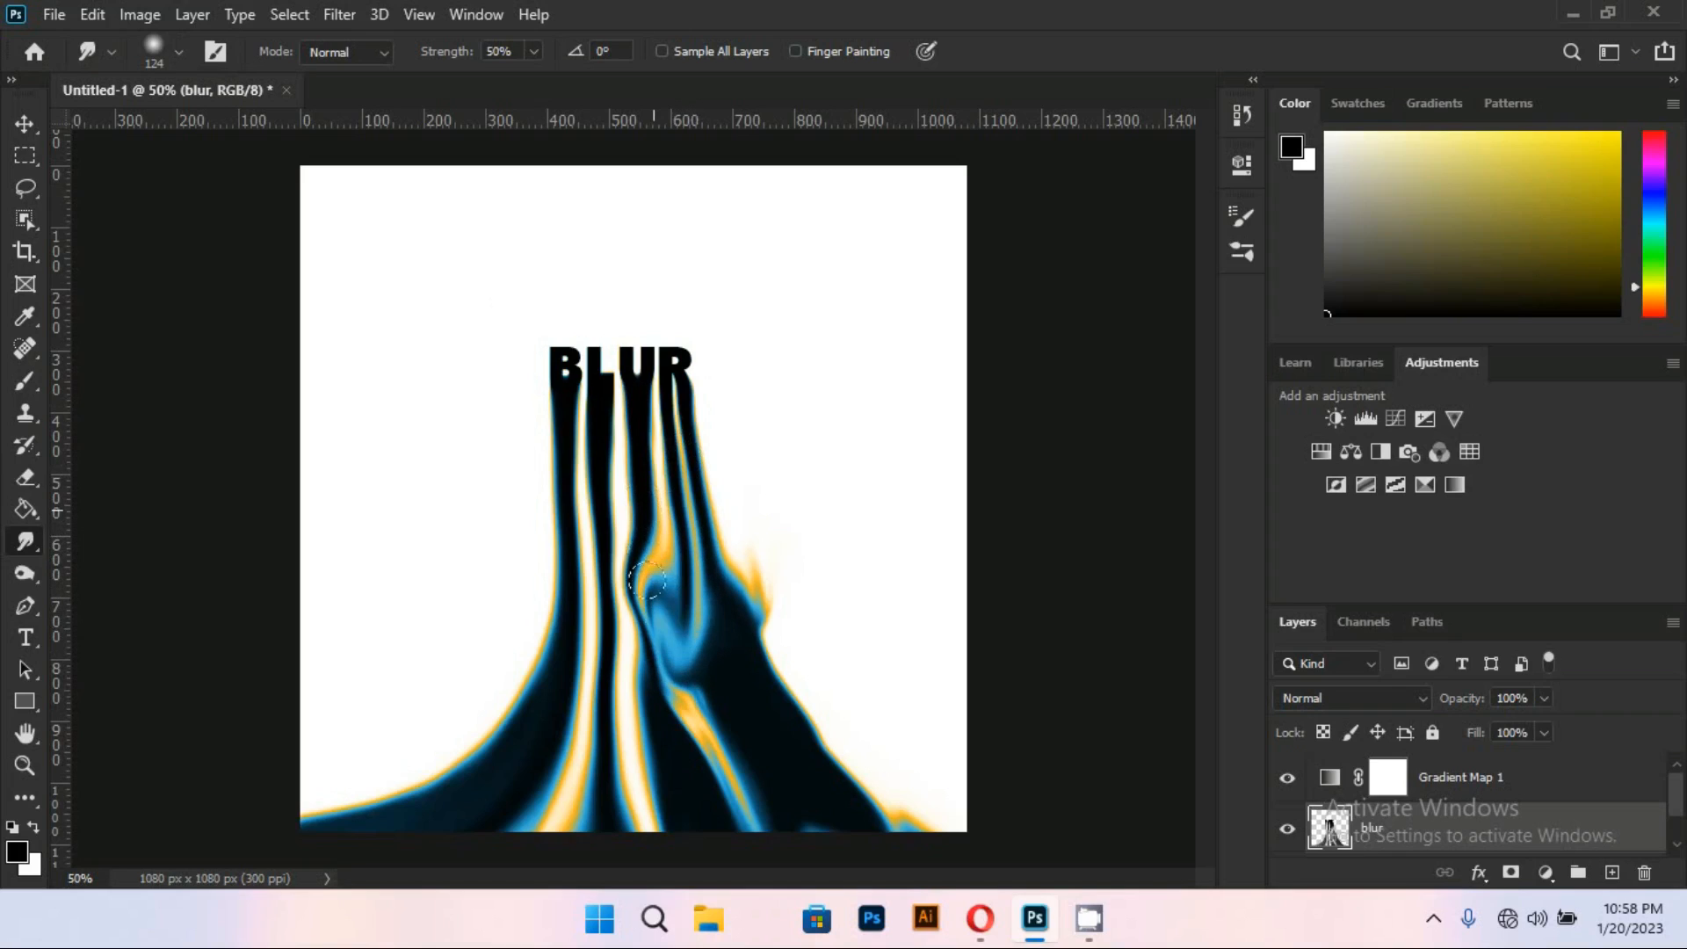
Smudge the U's drip straight down to the canvas's bottom edge to take out its sideways bend
left_click_drag(647, 581, 657, 655)
left_click_drag(644, 533, 651, 704)
left_click_drag(625, 577, 668, 810)
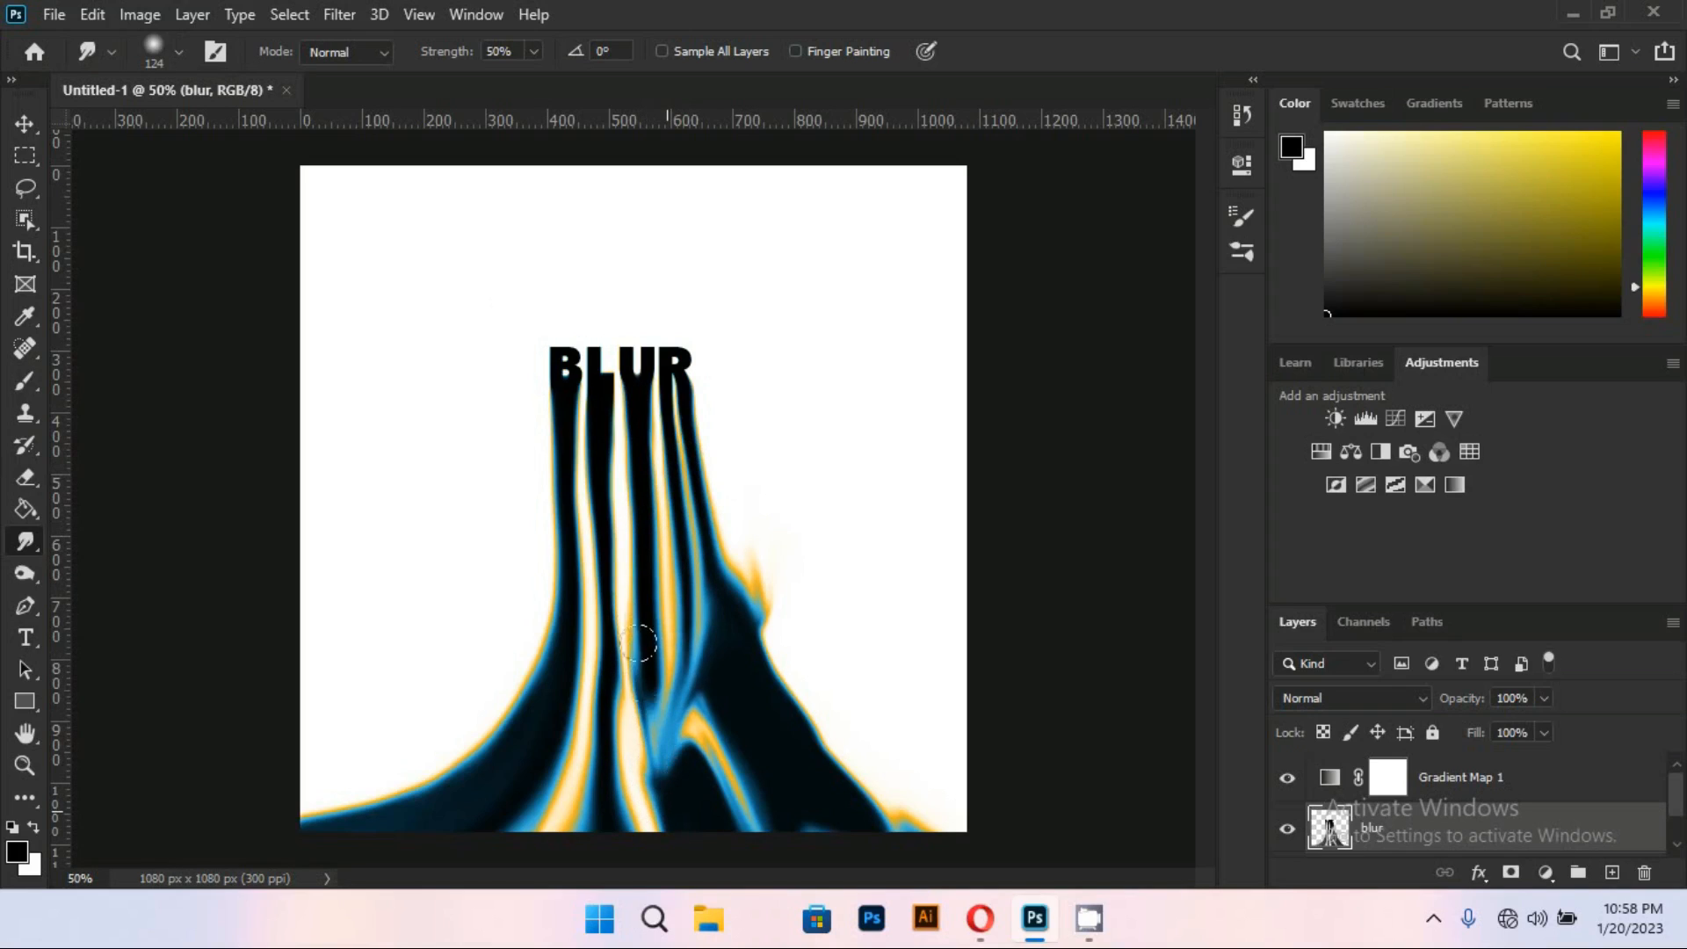
left_click_drag(640, 646, 659, 867)
left_click_drag(657, 775, 665, 893)
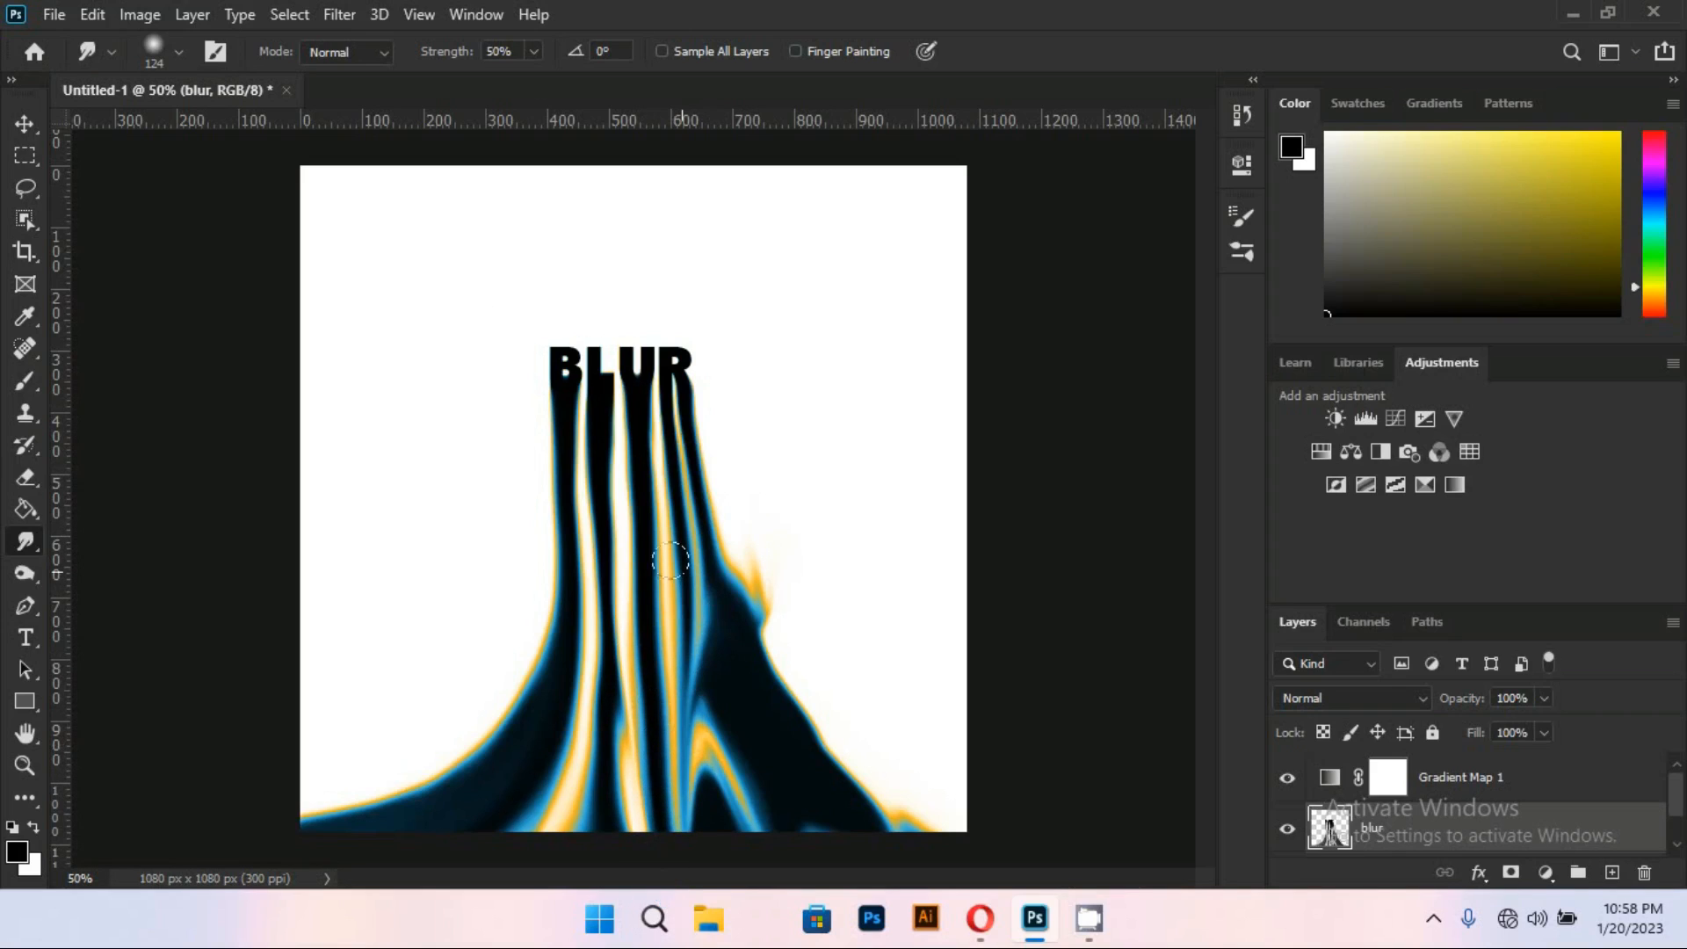
Smudge the orange and blue stripes between the U and R down to the bottom edge and straighten the R's upper drip
left_click_drag(670, 560, 699, 801)
left_click_drag(689, 668, 697, 866)
mouse_move(694, 746)
left_mouse_down()
mouse_move(705, 848)
mouse_move(743, 901)
mouse_move(738, 834)
left_mouse_up()
left_click_drag(681, 448, 743, 668)
mouse_move(684, 453)
left_mouse_down()
mouse_move(713, 631)
mouse_move(686, 554)
mouse_move(691, 635)
left_mouse_up()
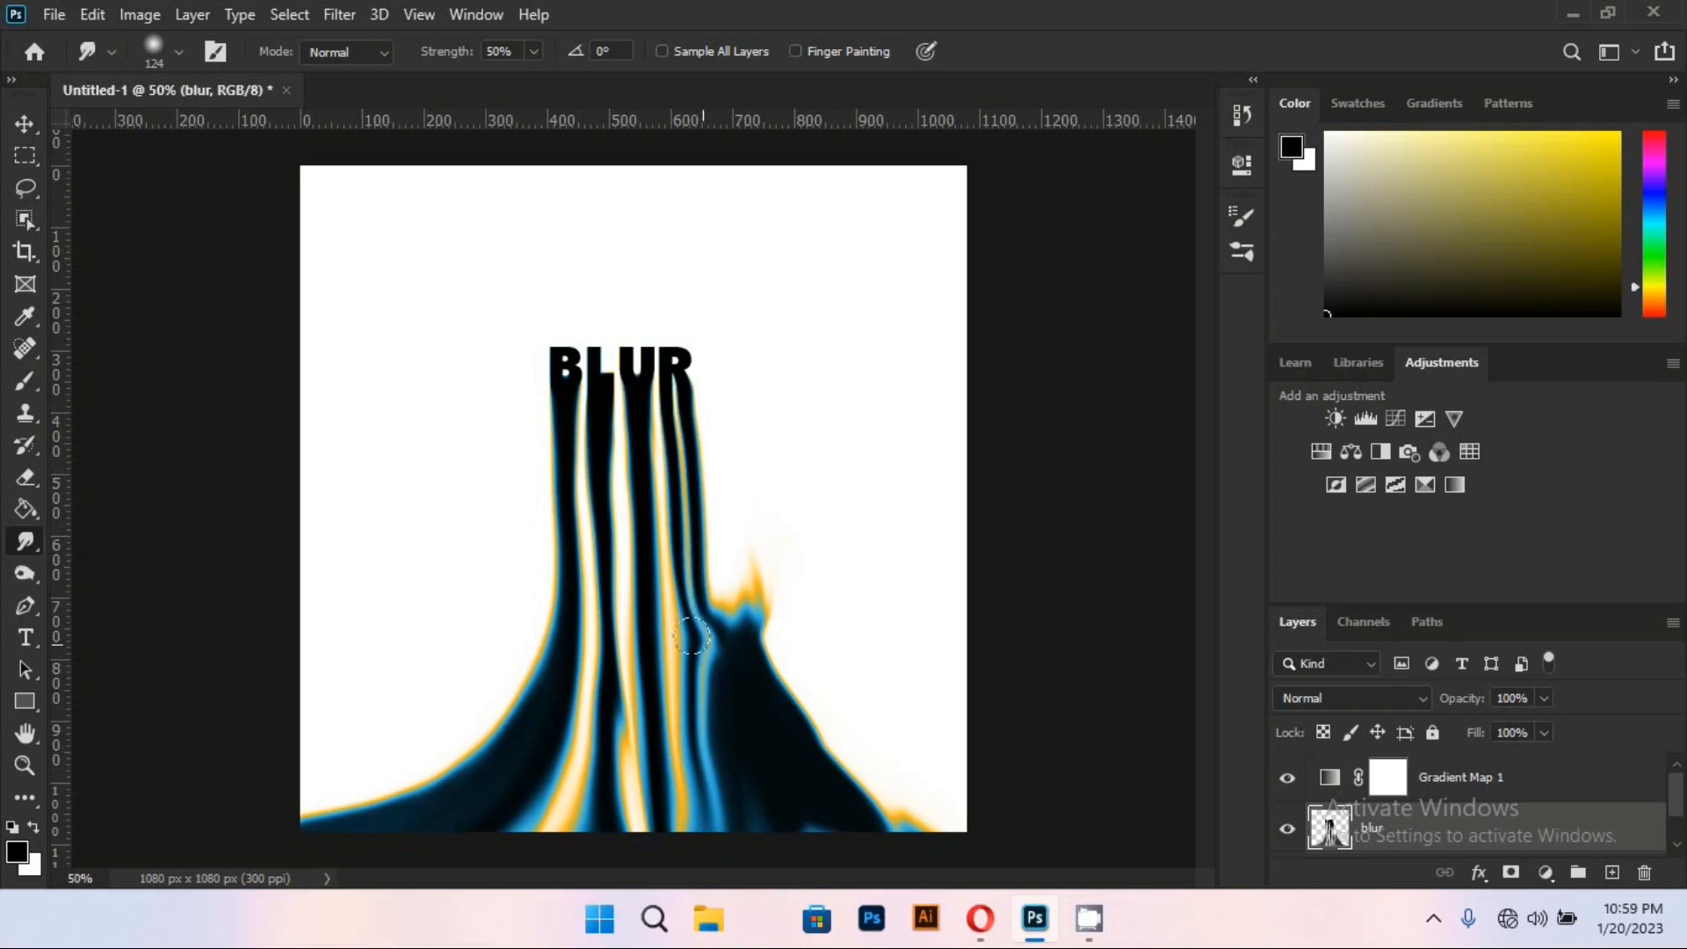
Flare the R's drip in a curve to the canvas's lower-right corner, with blue streaks following its outer edge
mouse_move(729, 644)
left_mouse_down()
mouse_move(738, 577)
mouse_move(775, 666)
mouse_move(751, 571)
mouse_move(801, 695)
mouse_move(761, 590)
mouse_move(800, 681)
mouse_move(747, 583)
mouse_move(792, 698)
mouse_move(747, 601)
mouse_move(806, 722)
mouse_move(747, 557)
mouse_move(818, 723)
mouse_move(802, 678)
mouse_move(743, 626)
mouse_move(727, 623)
mouse_move(707, 666)
mouse_move(716, 688)
mouse_move(692, 616)
mouse_move(693, 784)
mouse_move(689, 676)
mouse_move(704, 844)
mouse_move(703, 647)
mouse_move(722, 833)
mouse_move(696, 753)
mouse_move(732, 866)
mouse_move(739, 678)
mouse_move(791, 775)
mouse_move(863, 844)
mouse_move(779, 752)
mouse_move(903, 829)
mouse_move(800, 759)
mouse_move(958, 825)
left_mouse_up()
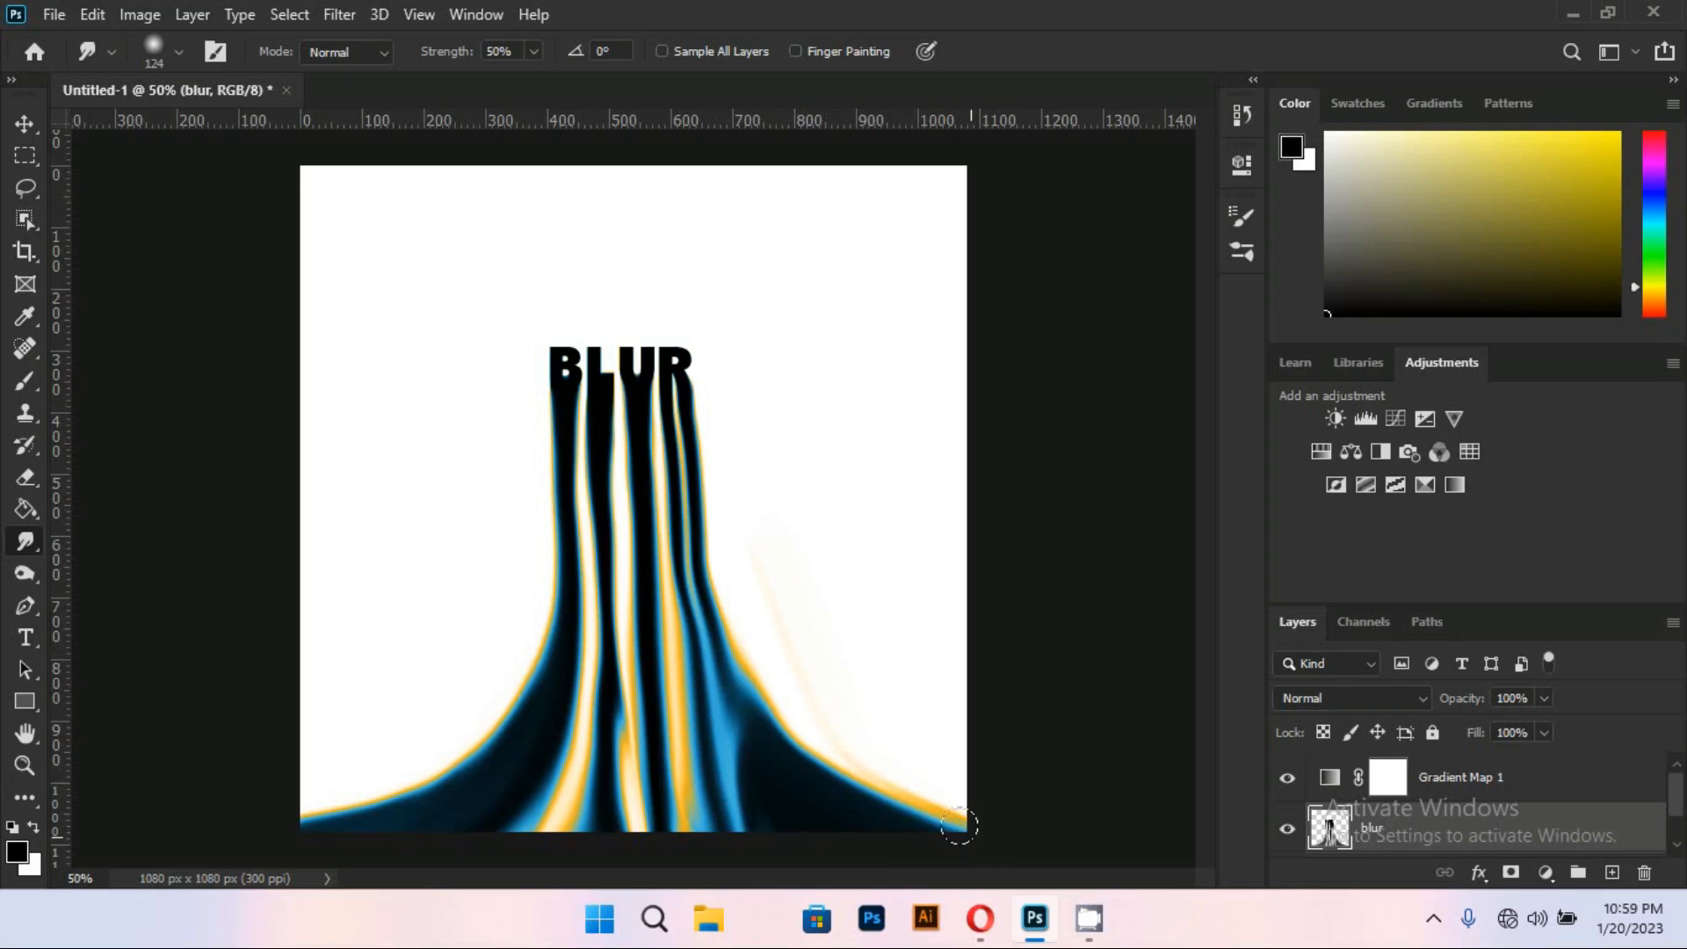
mouse_move(741, 668)
left_mouse_down()
mouse_move(839, 727)
mouse_move(738, 621)
mouse_move(717, 573)
left_mouse_up()
left_click_drag(683, 505, 725, 625)
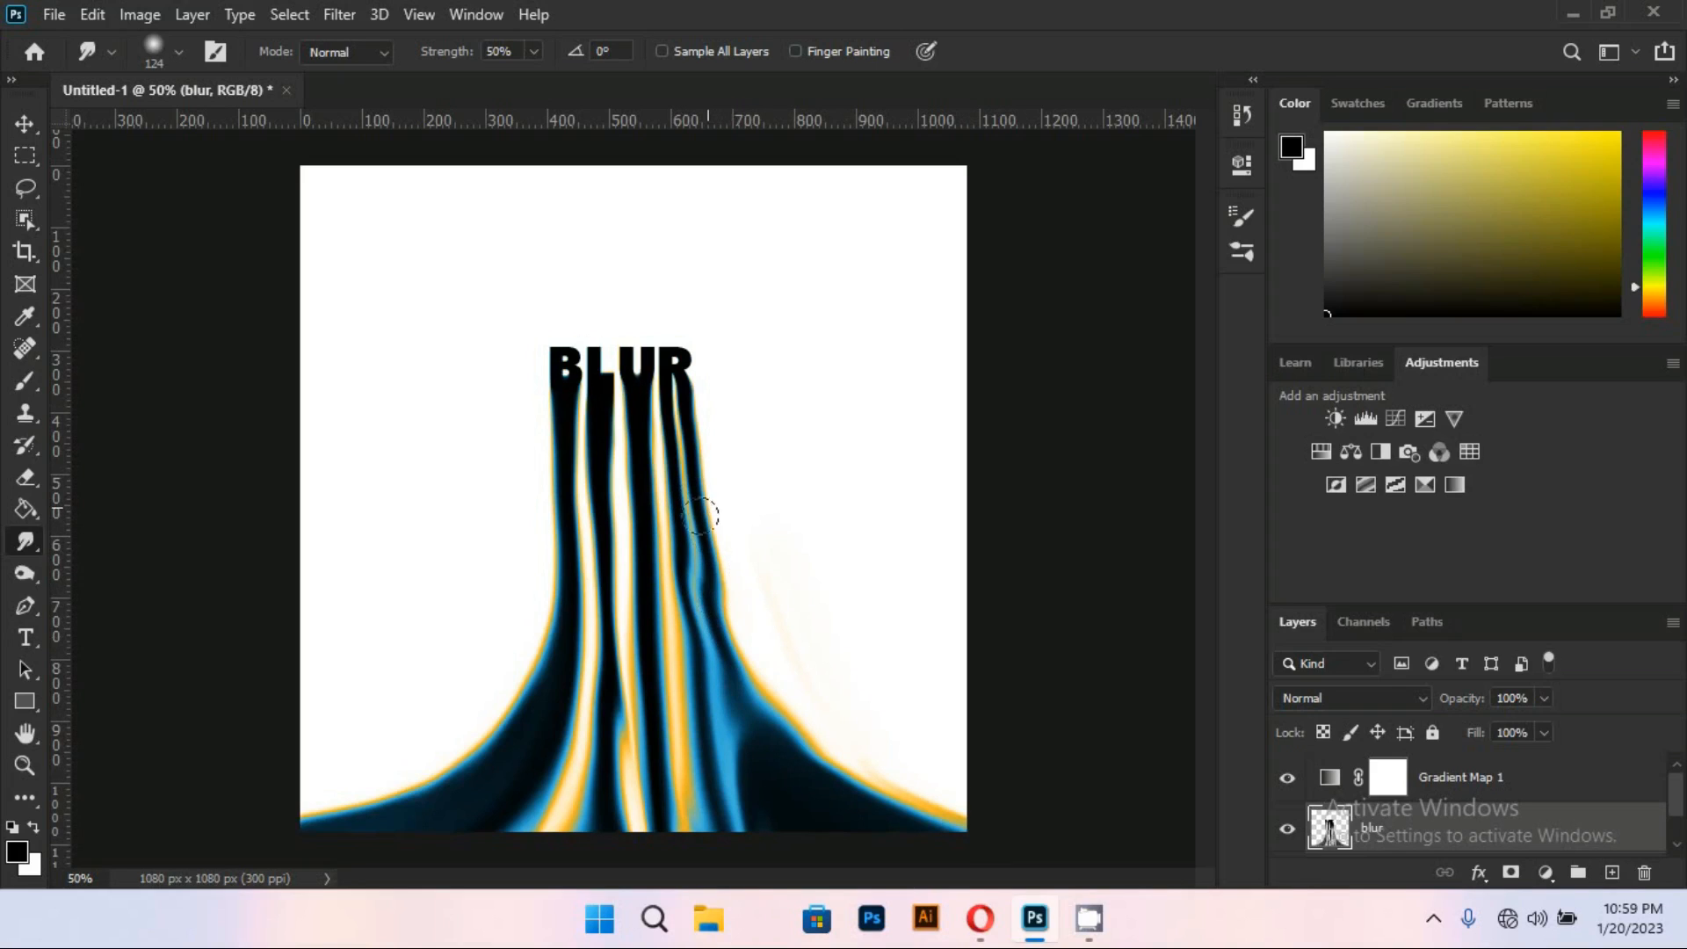
mouse_move(701, 516)
left_mouse_down()
mouse_move(708, 581)
mouse_move(686, 467)
mouse_move(711, 661)
mouse_move(690, 536)
mouse_move(740, 659)
mouse_move(683, 438)
mouse_move(703, 659)
left_mouse_up()
mouse_move(691, 578)
left_mouse_down()
mouse_move(771, 743)
mouse_move(705, 641)
mouse_move(805, 764)
mouse_move(717, 690)
mouse_move(810, 764)
mouse_move(742, 698)
mouse_move(917, 794)
mouse_move(761, 711)
mouse_move(914, 785)
mouse_move(802, 743)
mouse_move(729, 658)
mouse_move(799, 722)
mouse_move(936, 782)
mouse_move(746, 679)
mouse_move(790, 723)
mouse_move(1007, 794)
mouse_move(772, 713)
mouse_move(736, 677)
mouse_move(796, 729)
mouse_move(973, 796)
mouse_move(878, 798)
mouse_move(766, 760)
left_mouse_up()
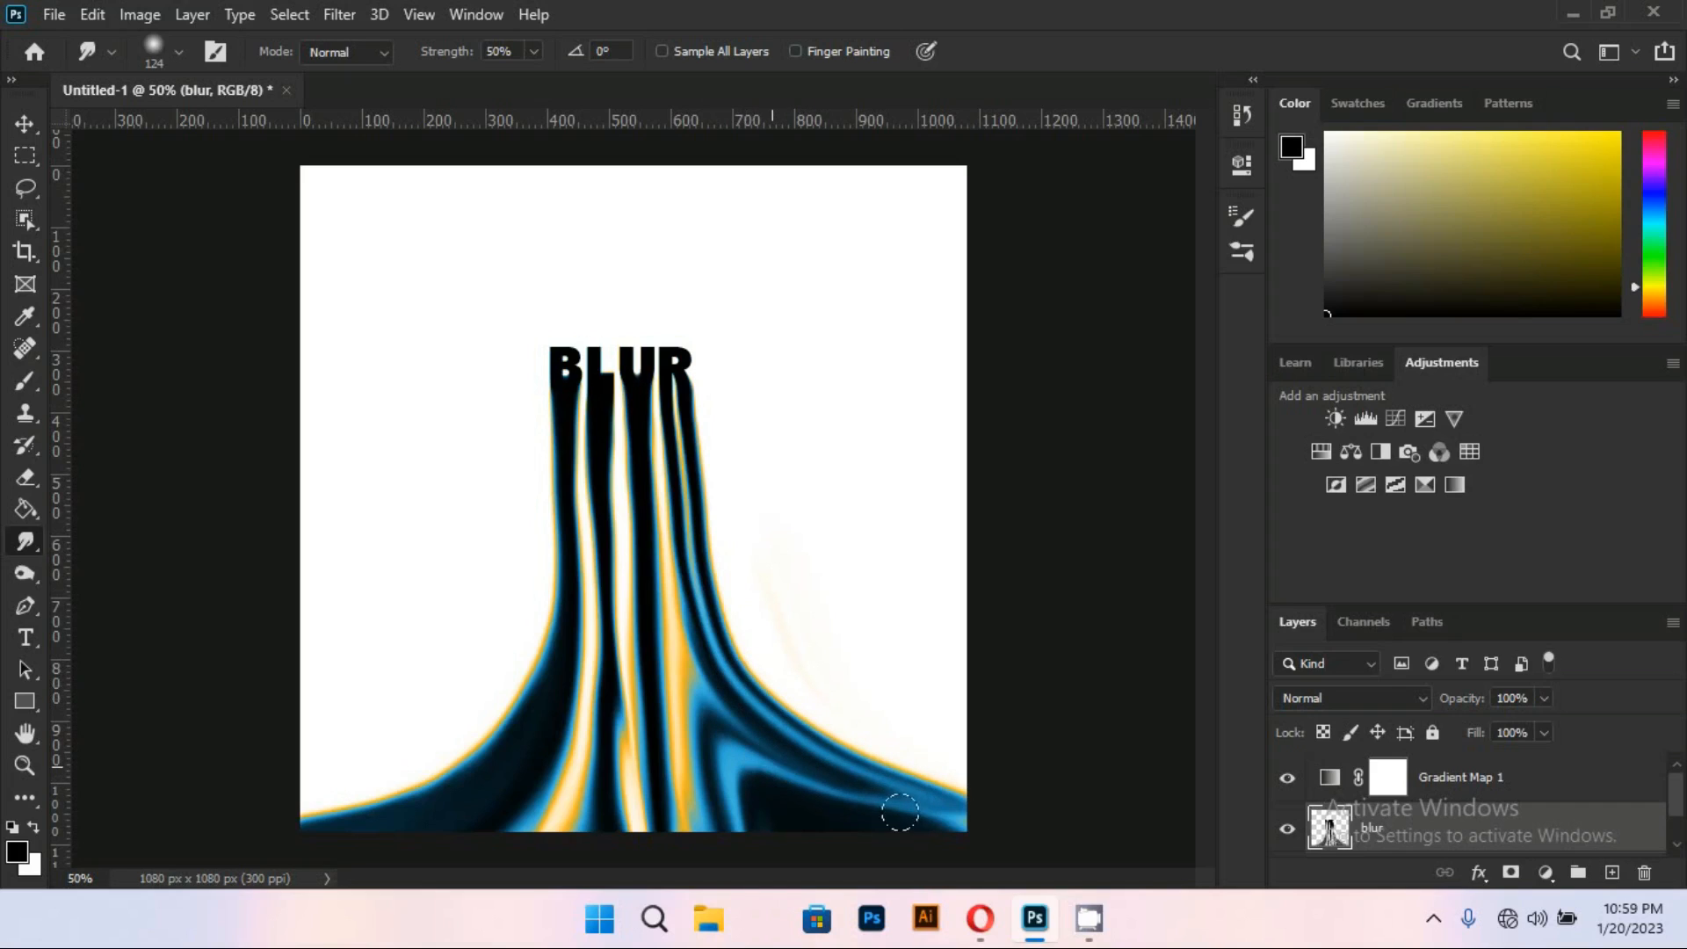
Blend the blue area beneath the R's flare and curve the U's drip and its orange stripe down to the right
mouse_move(900, 812)
left_mouse_down()
mouse_move(767, 790)
mouse_move(967, 828)
mouse_move(802, 800)
mouse_move(709, 715)
mouse_move(809, 835)
mouse_move(712, 747)
mouse_move(825, 848)
mouse_move(713, 755)
mouse_move(797, 839)
mouse_move(746, 808)
mouse_move(858, 855)
mouse_move(753, 778)
mouse_move(938, 847)
mouse_move(793, 770)
mouse_move(920, 850)
mouse_move(824, 802)
mouse_move(899, 857)
left_mouse_up()
mouse_move(665, 598)
left_mouse_down()
mouse_move(725, 757)
mouse_move(773, 822)
left_mouse_up()
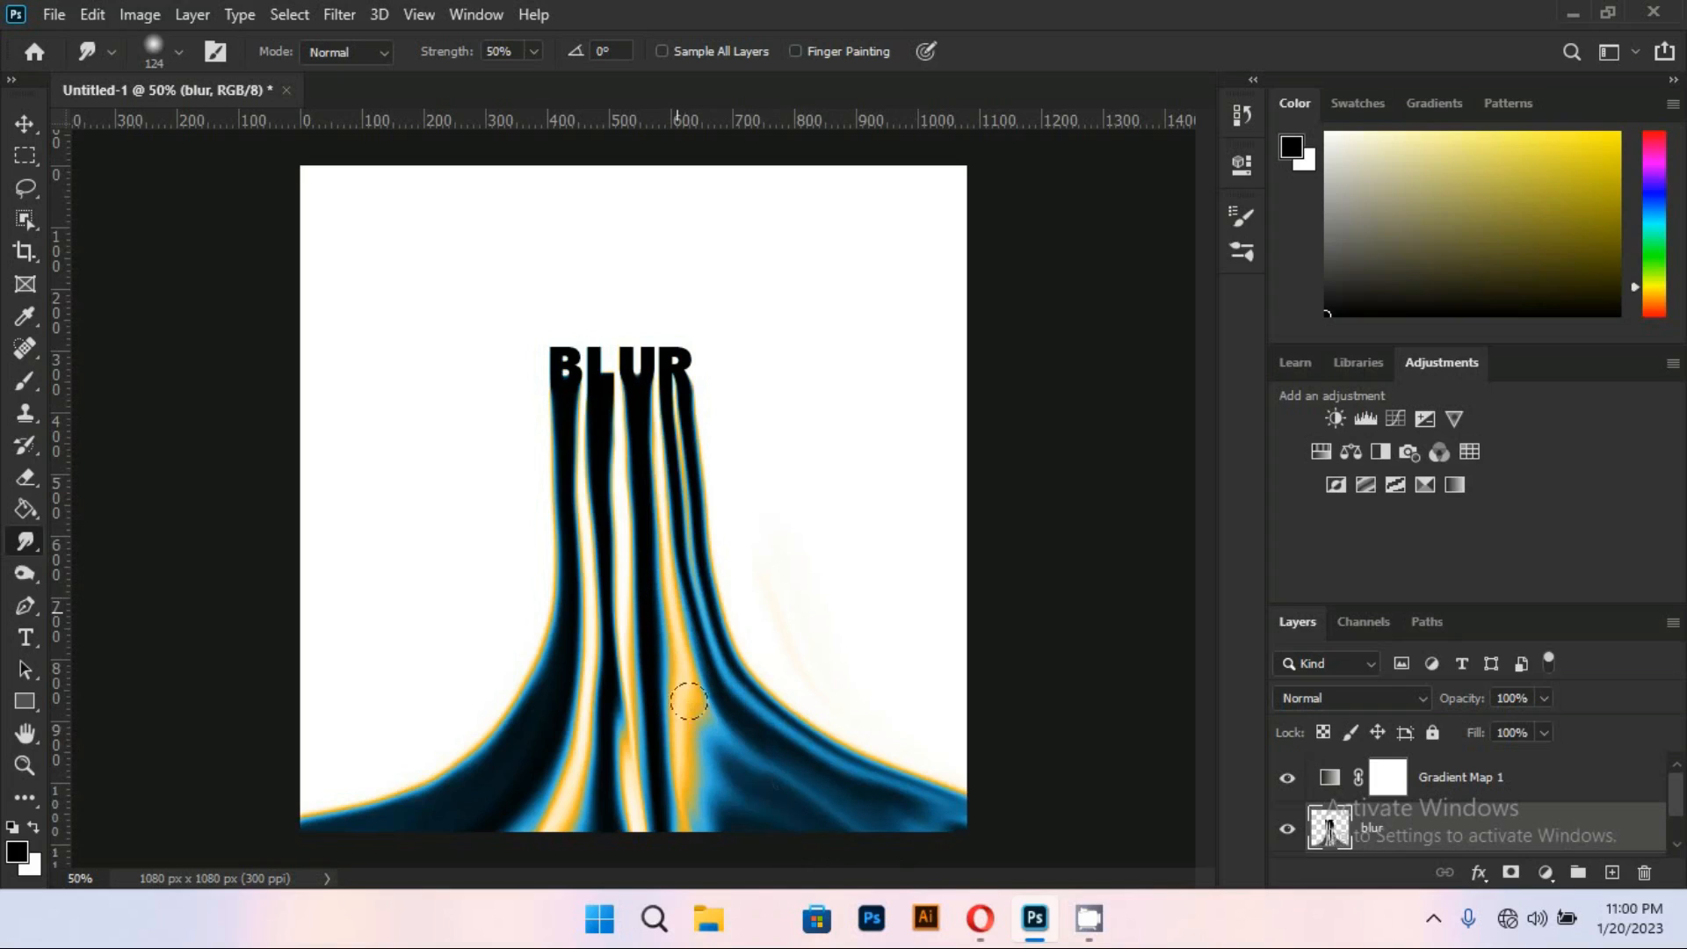
left_click_drag(672, 650, 720, 711)
mouse_move(721, 712)
left_mouse_down()
mouse_move(769, 794)
mouse_move(751, 819)
mouse_move(712, 756)
mouse_move(764, 822)
mouse_move(743, 781)
mouse_move(709, 771)
mouse_move(717, 804)
mouse_move(698, 808)
mouse_move(721, 835)
left_mouse_up()
mouse_move(639, 652)
left_mouse_down()
mouse_move(690, 814)
mouse_move(672, 694)
mouse_move(729, 857)
mouse_move(686, 788)
mouse_move(760, 874)
mouse_move(681, 733)
mouse_move(804, 870)
mouse_move(666, 775)
mouse_move(705, 774)
mouse_move(675, 762)
mouse_move(697, 804)
mouse_move(782, 867)
left_mouse_up()
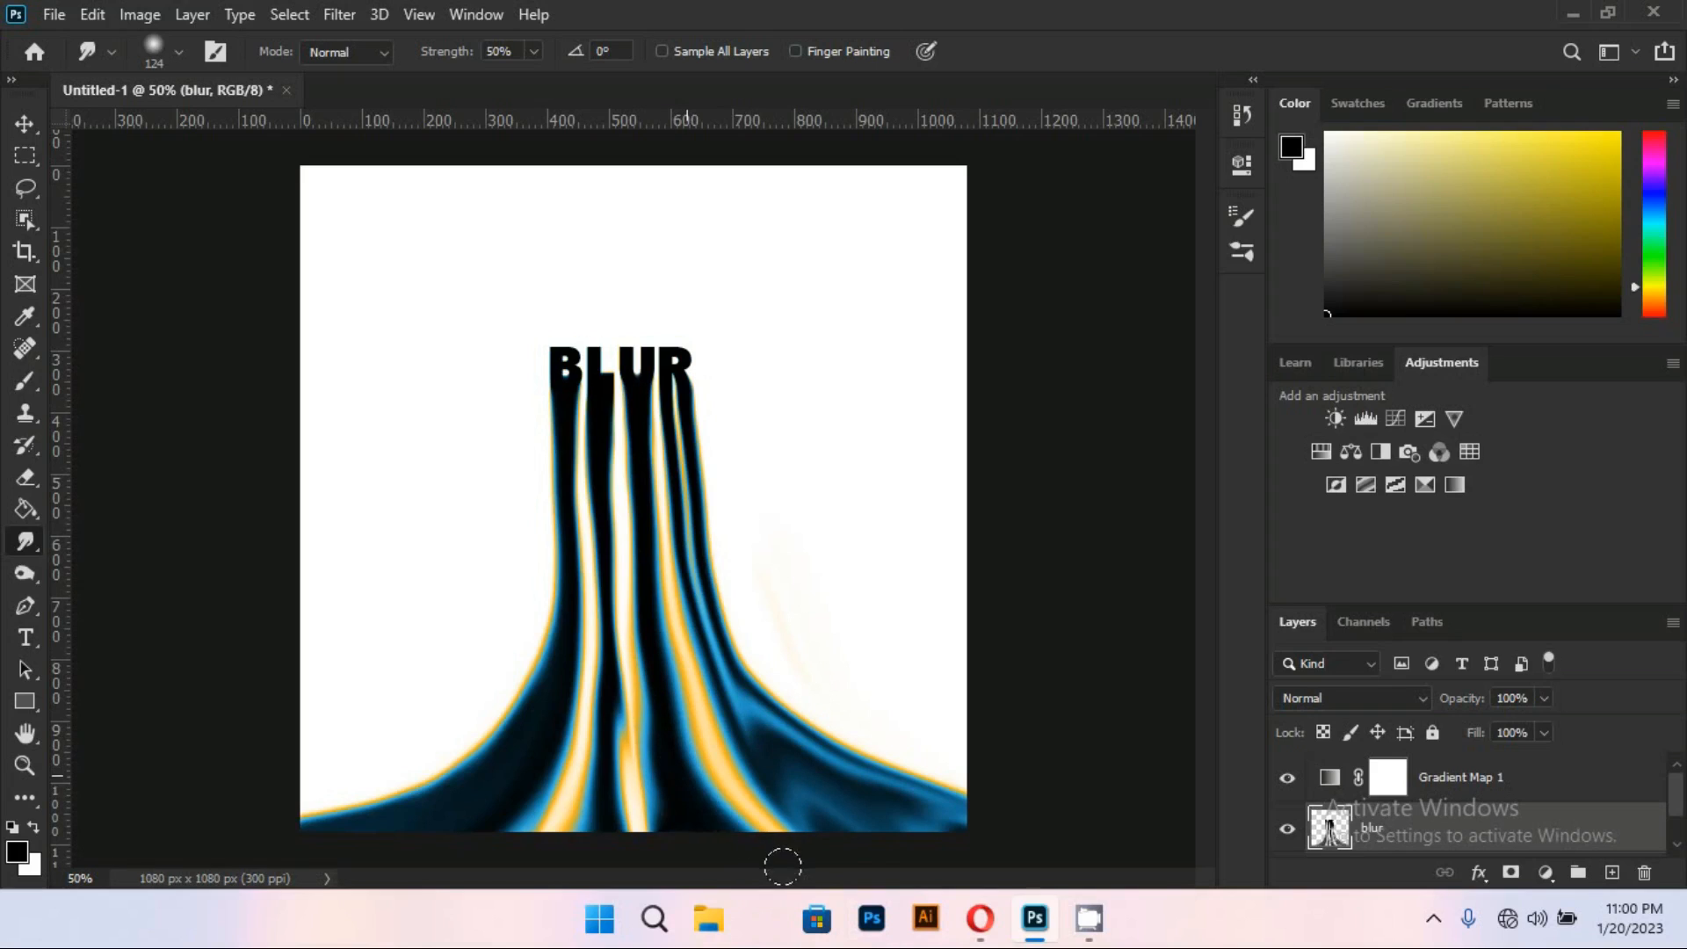
Widen the dark base of the U's drip, pushing the orange stripe beside it farther right at the bottom edge
left_click_drag(683, 741, 760, 851)
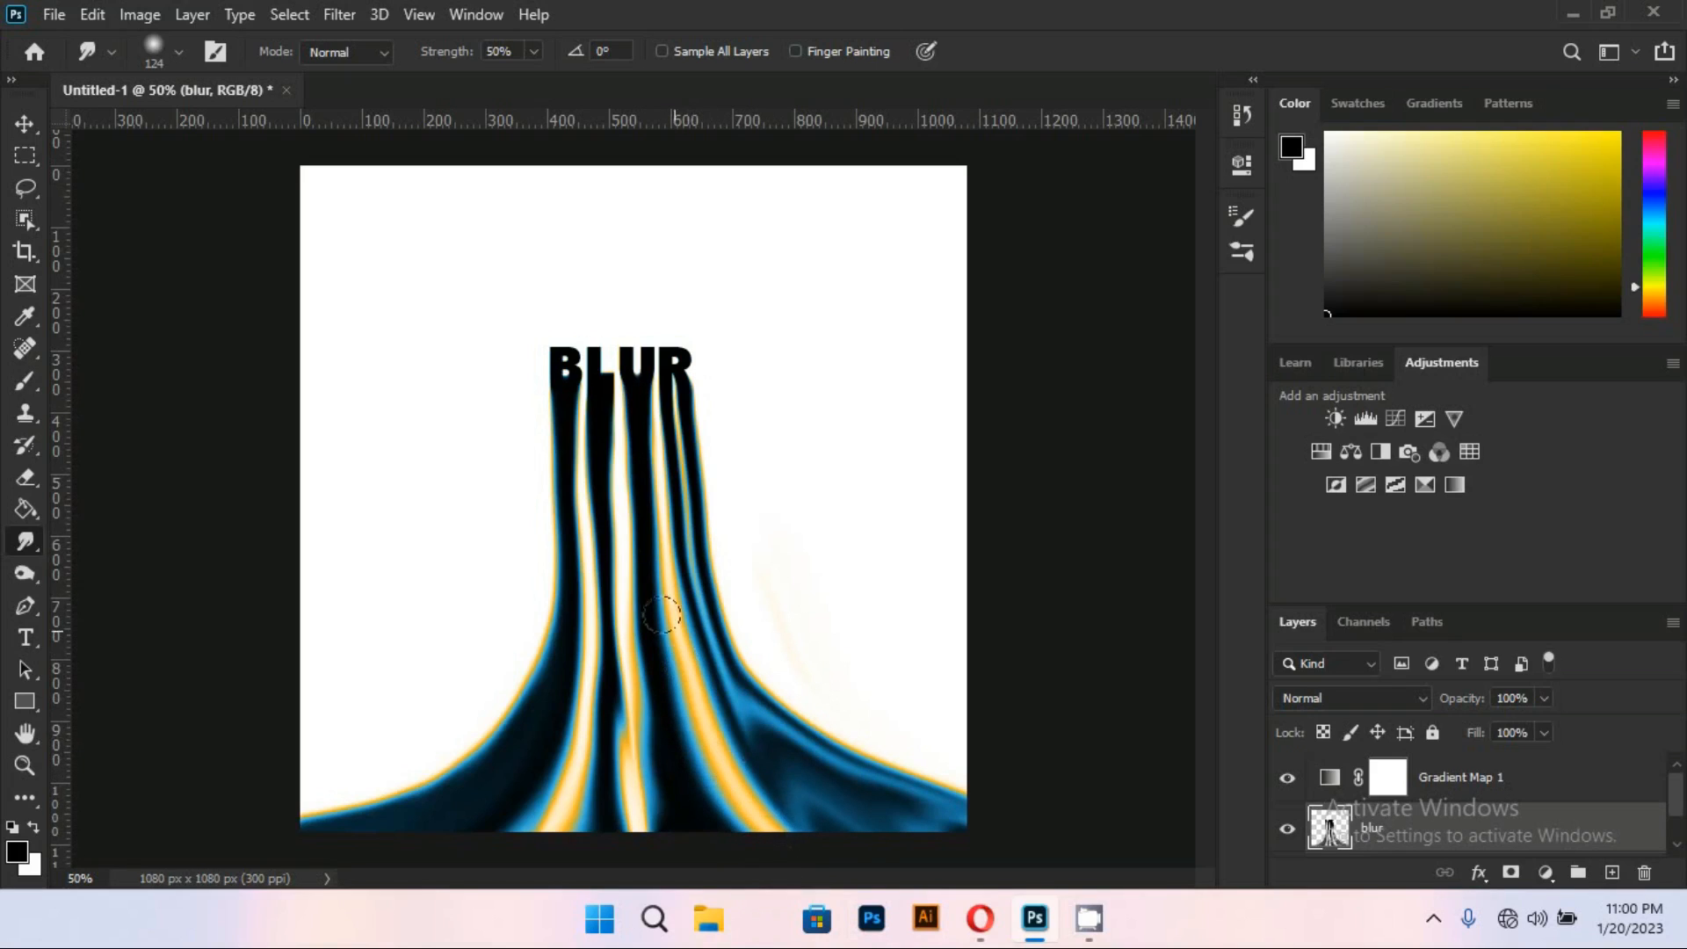
mouse_move(674, 650)
left_mouse_down()
mouse_move(703, 738)
mouse_move(764, 817)
left_mouse_up()
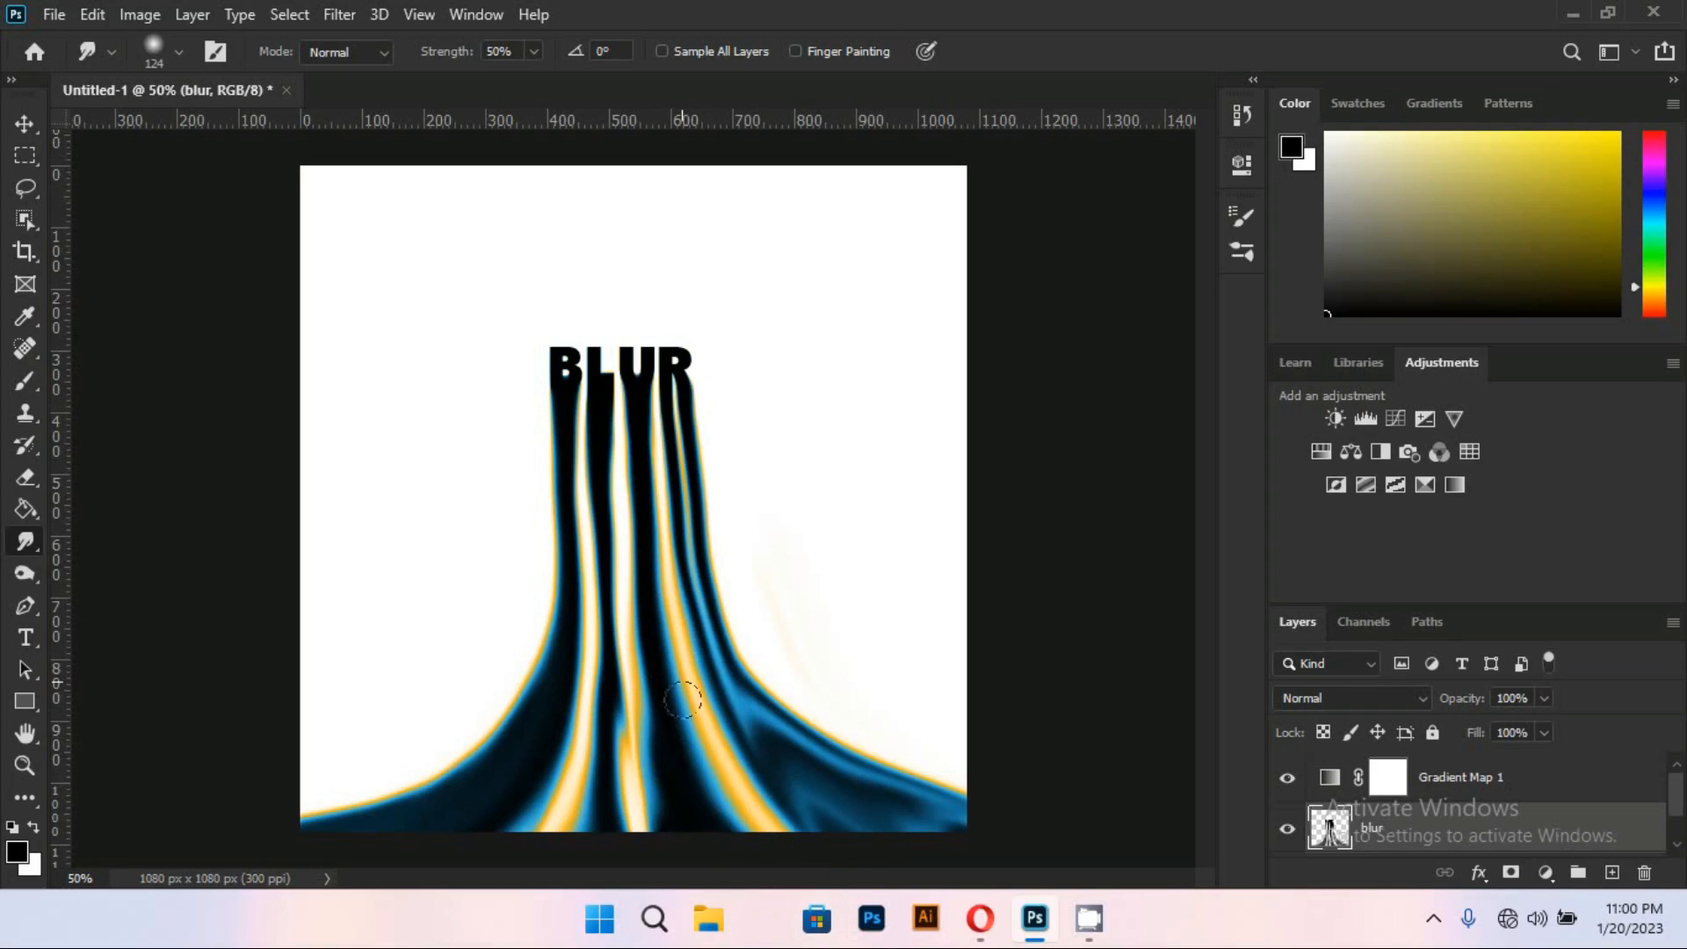
left_click_drag(666, 635, 849, 850)
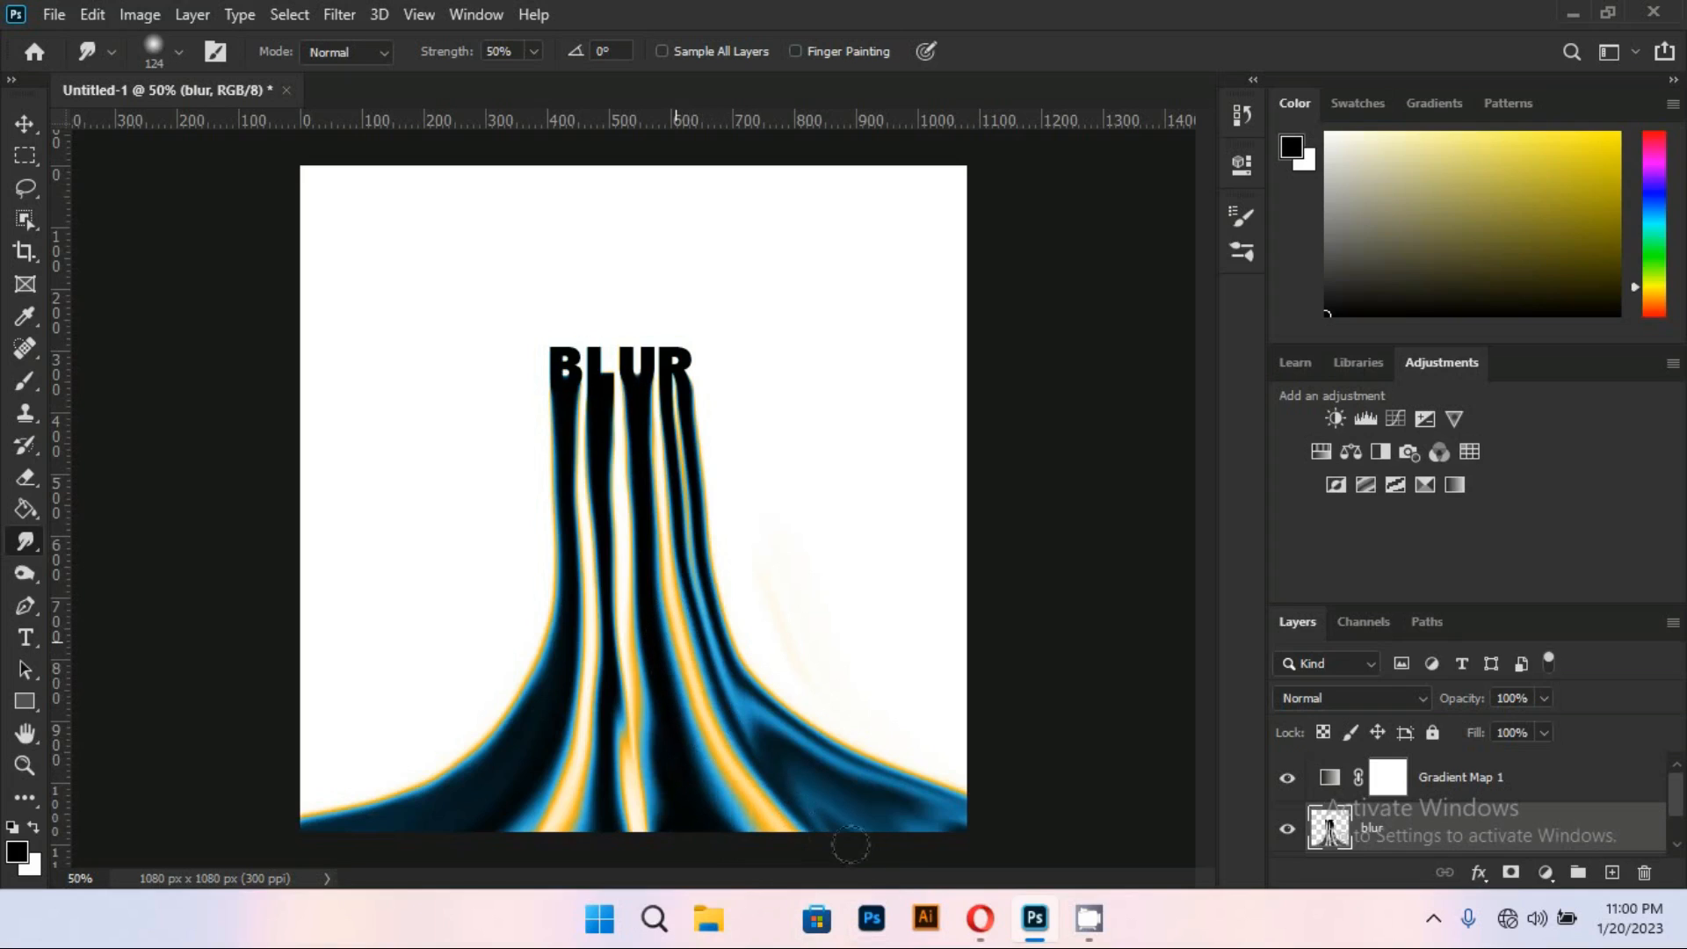
mouse_move(677, 703)
left_mouse_down()
mouse_move(814, 860)
mouse_move(687, 747)
mouse_move(729, 795)
mouse_move(686, 782)
left_mouse_up()
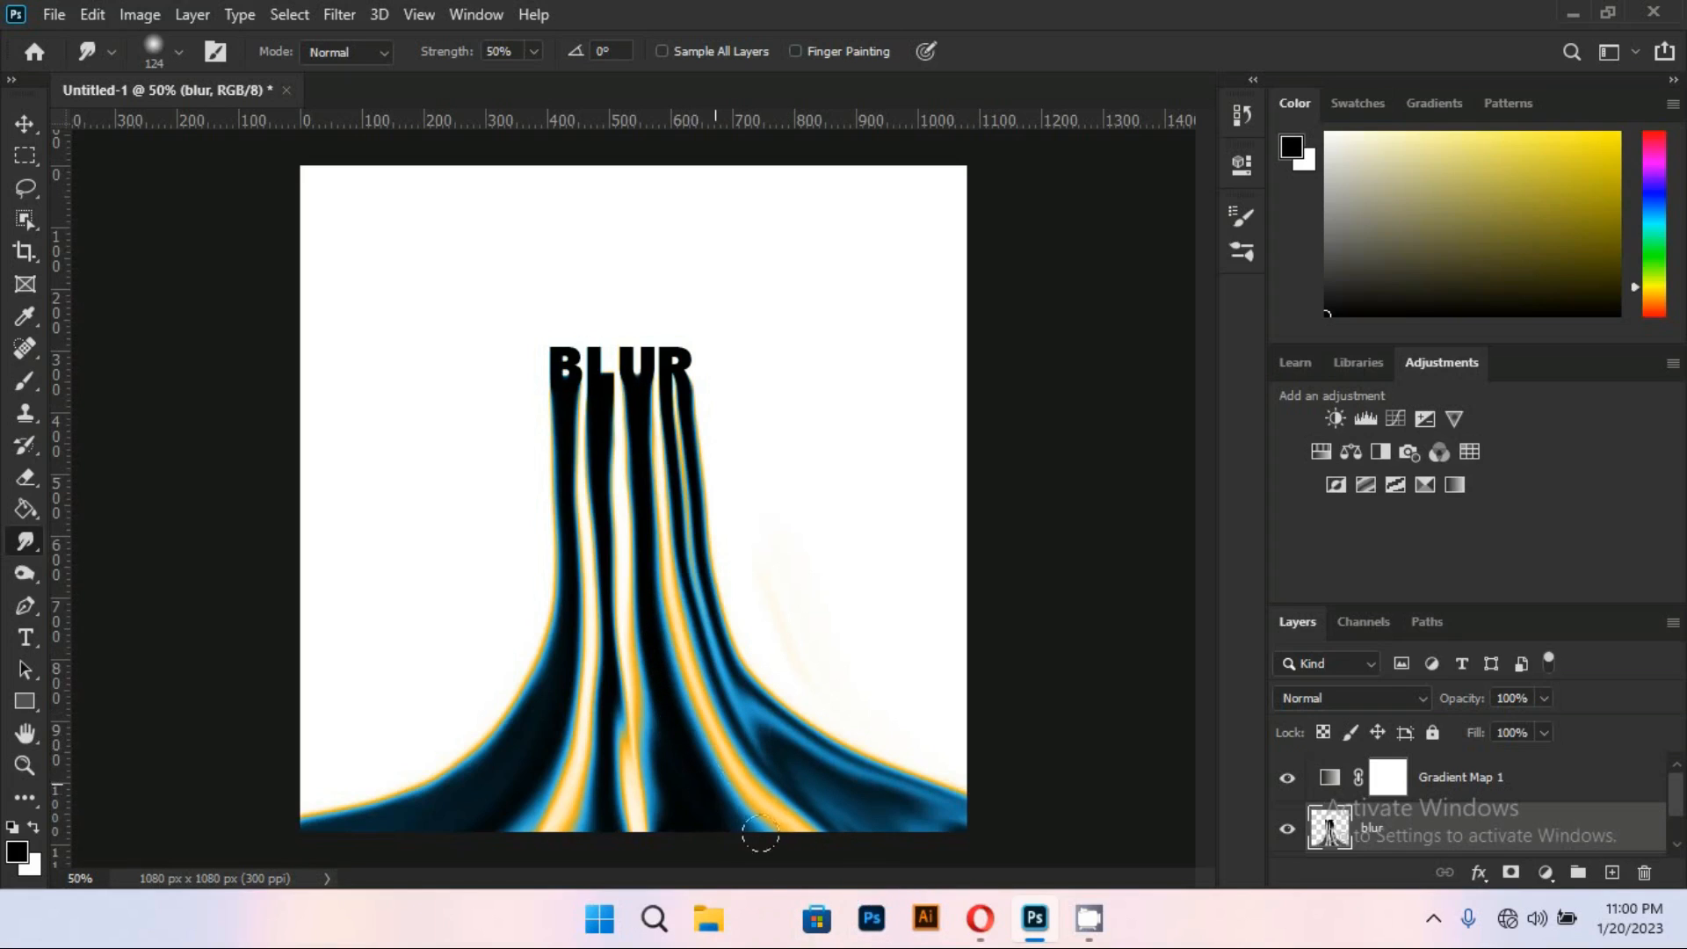
mouse_move(760, 834)
left_mouse_down()
mouse_move(697, 772)
mouse_move(766, 876)
left_mouse_up()
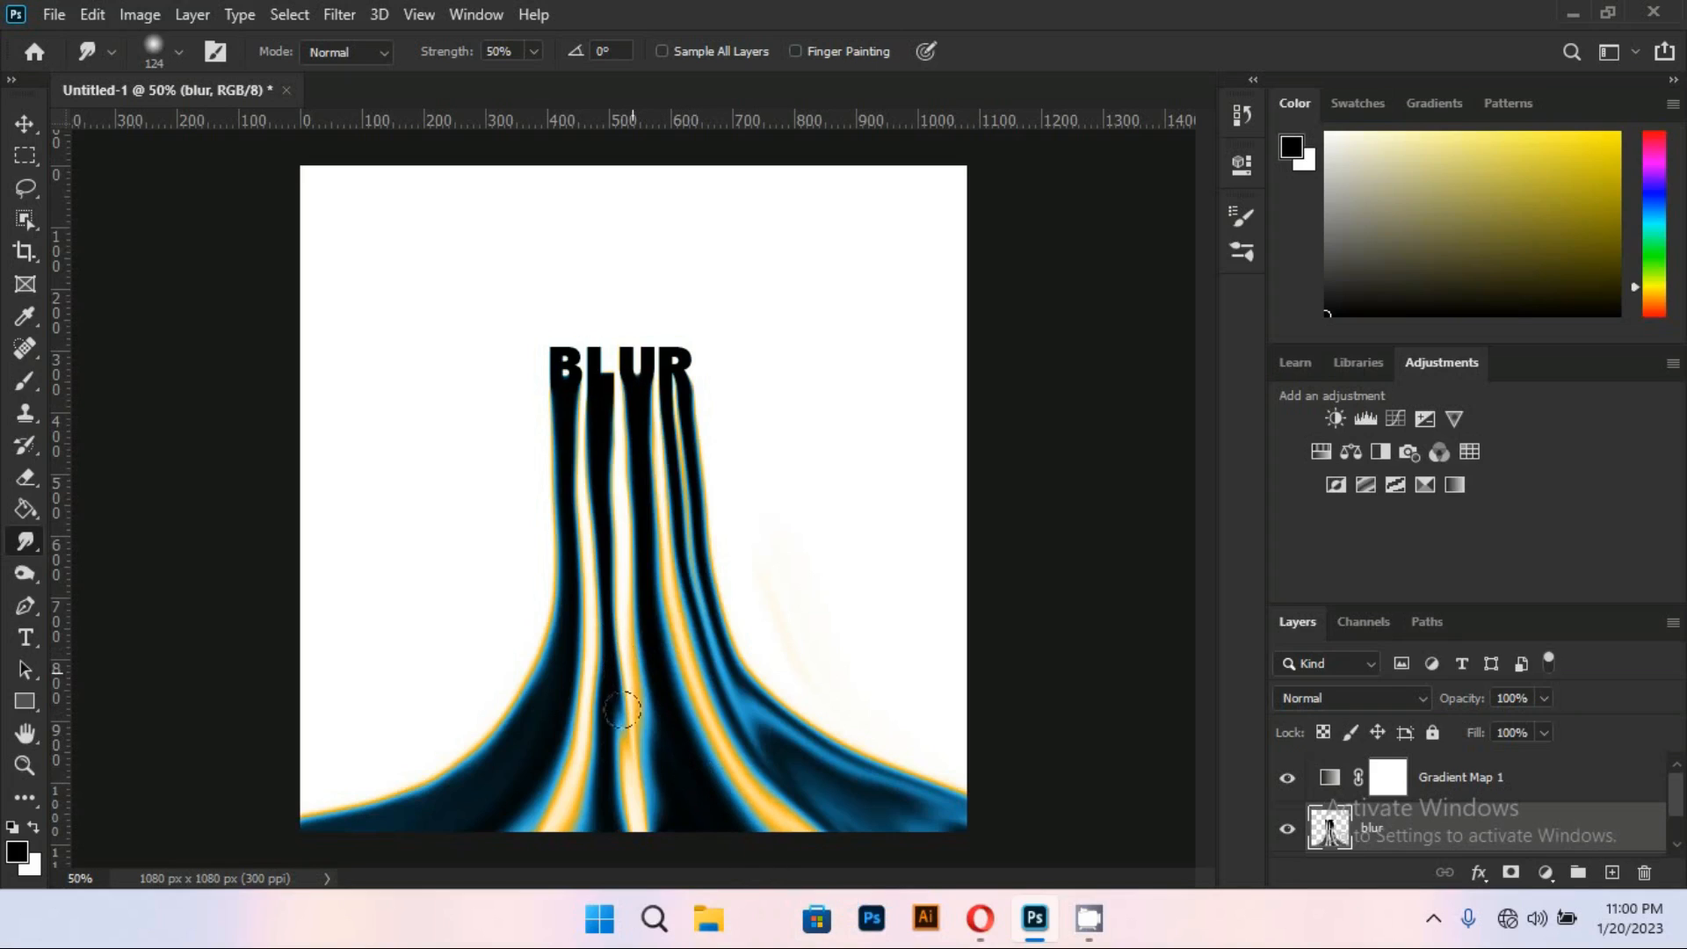
Smooth and narrow the lower ends of the orange stripes on both sides of the L's and U's drips
mouse_move(622, 708)
left_mouse_down()
mouse_move(600, 879)
mouse_move(633, 766)
mouse_move(620, 698)
mouse_move(603, 862)
mouse_move(623, 754)
left_mouse_up()
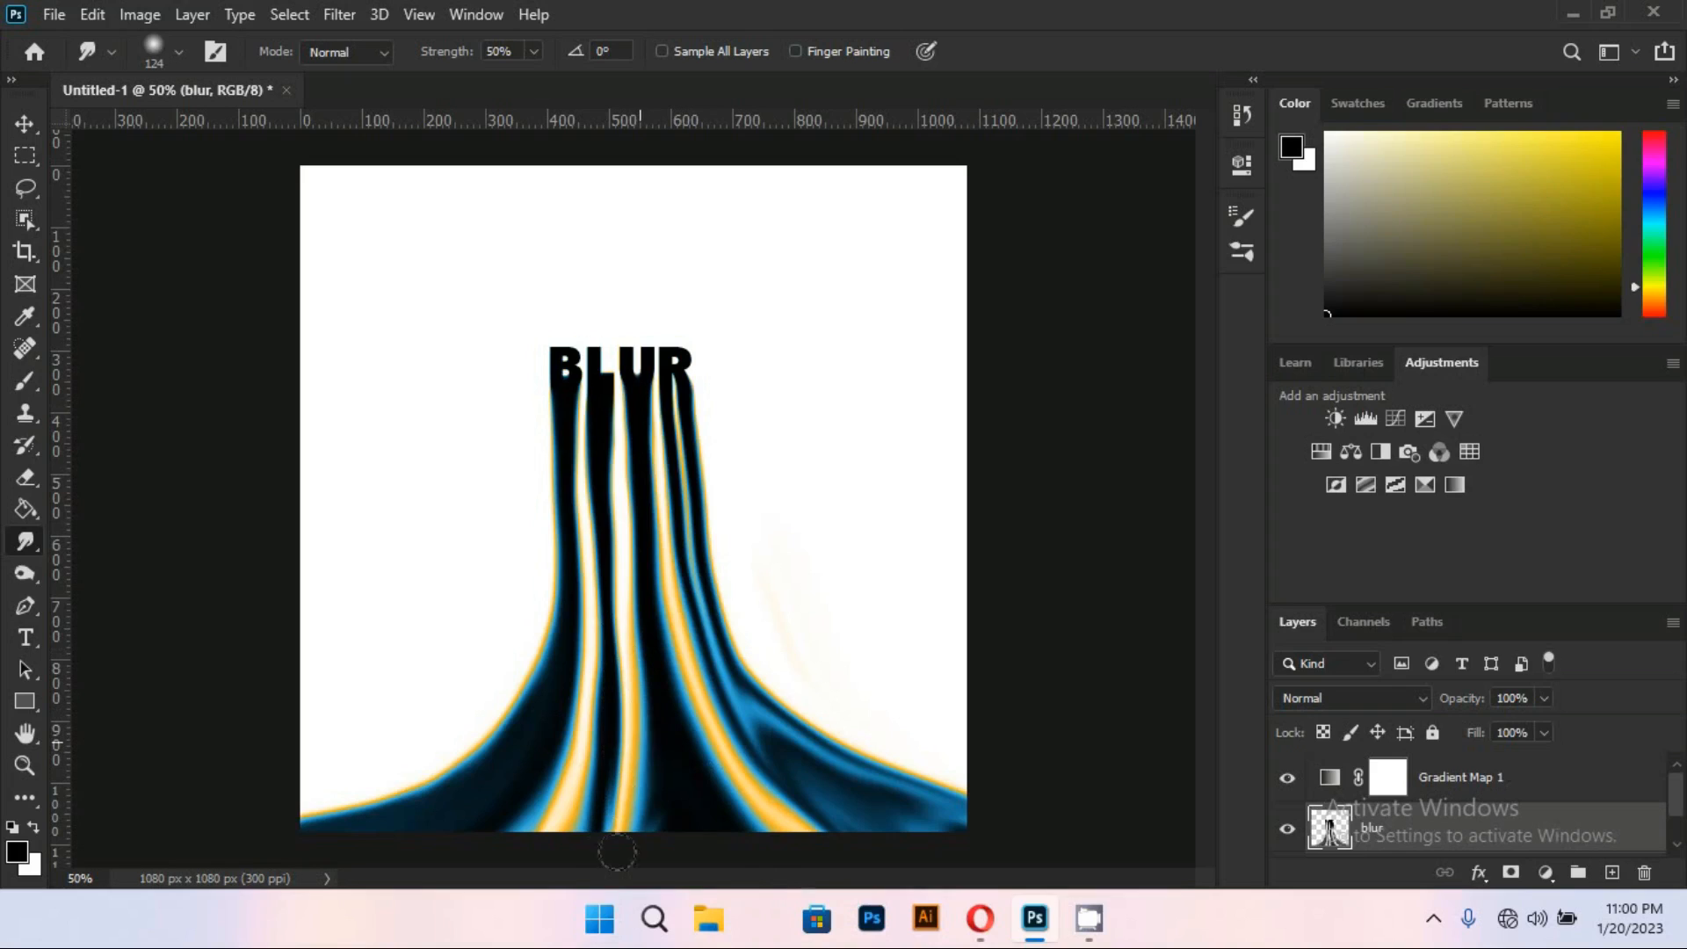
mouse_move(618, 852)
left_mouse_down()
mouse_move(631, 795)
mouse_move(571, 933)
left_mouse_up()
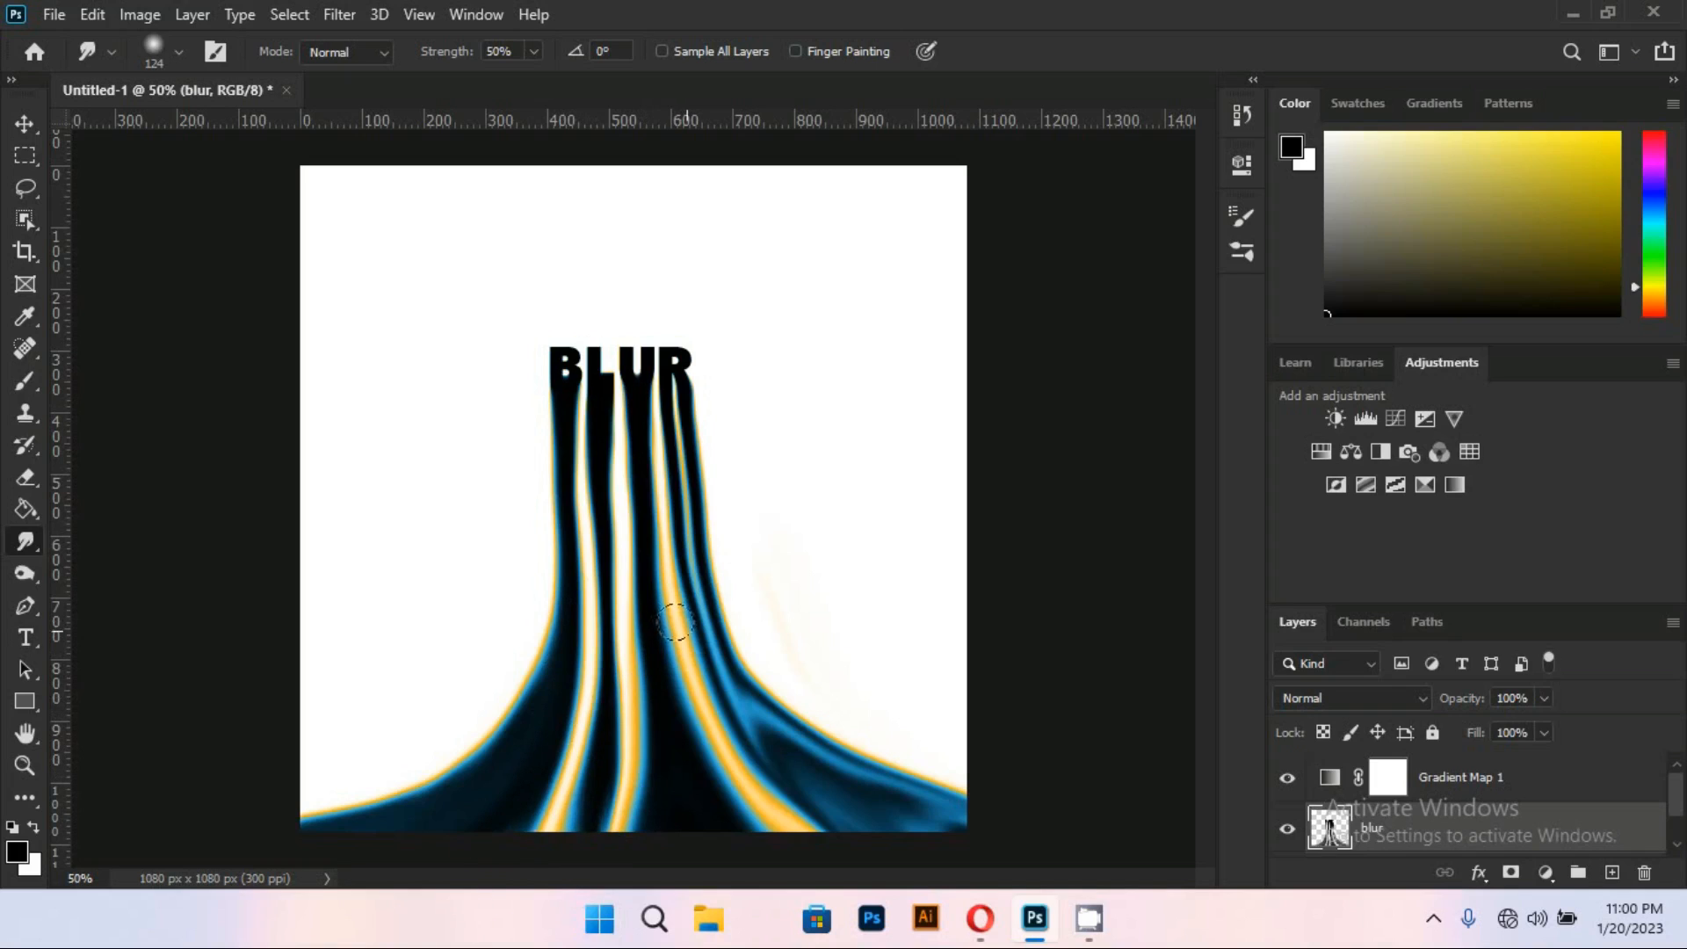
left_click_drag(723, 766, 867, 914)
left_click_drag(718, 757, 877, 856)
left_click_drag(738, 784, 885, 894)
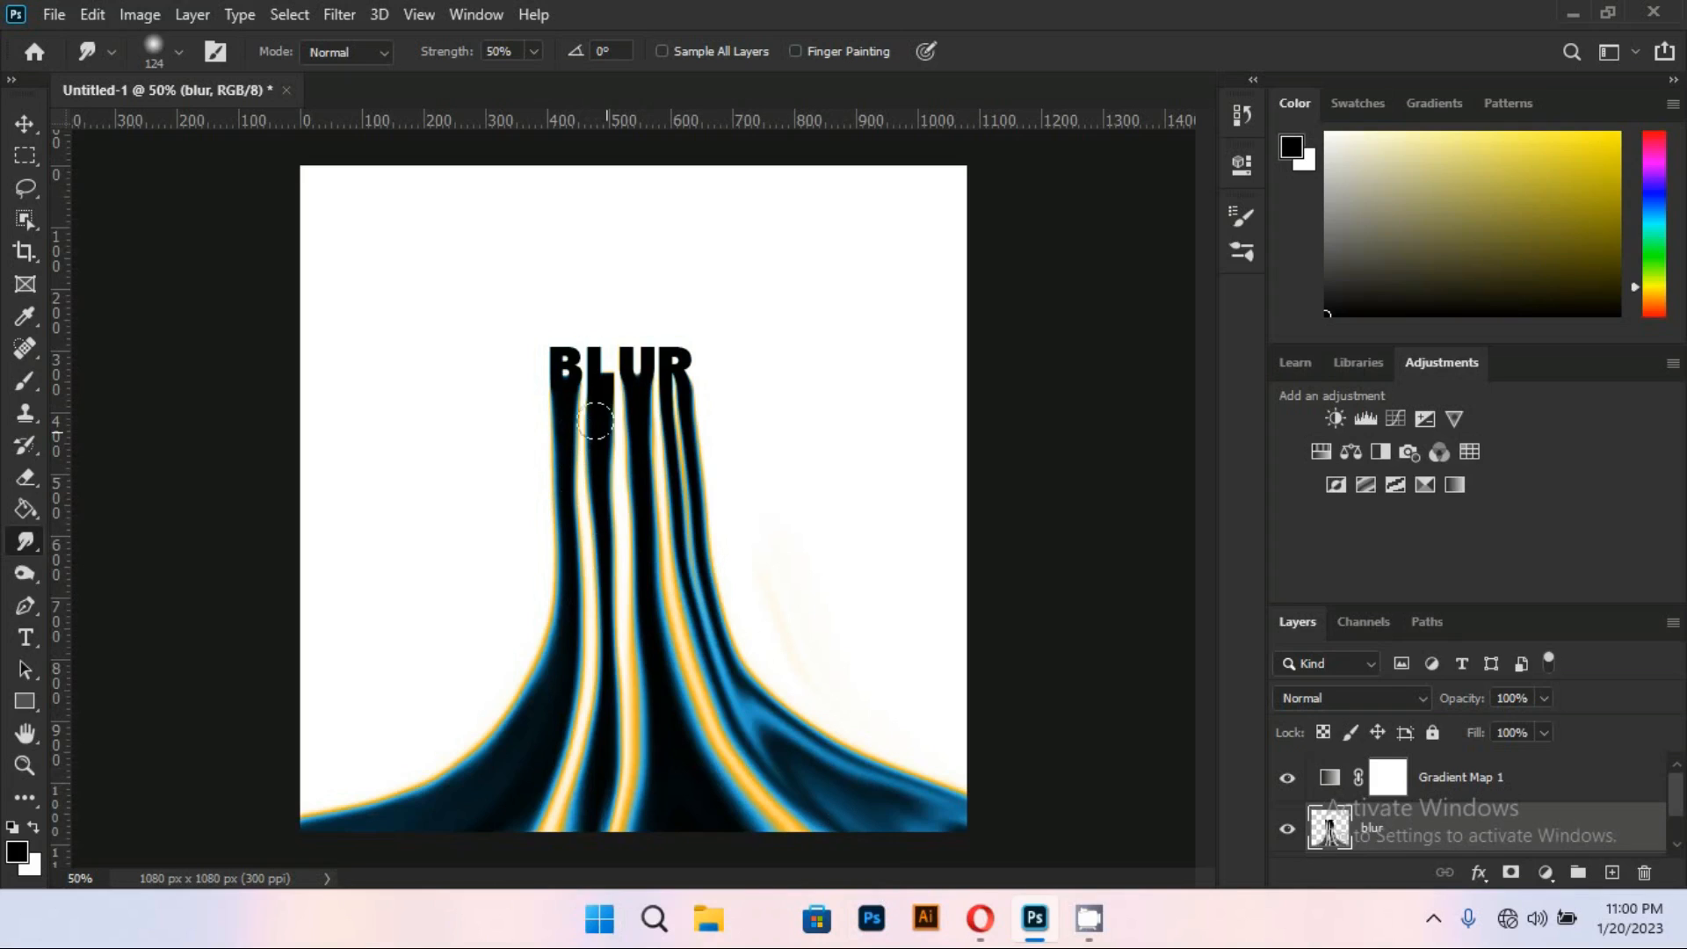
Thicken the L's drip along its upper half and curve its base and the adjoining orange stripe to the left
left_click_drag(586, 465, 584, 531)
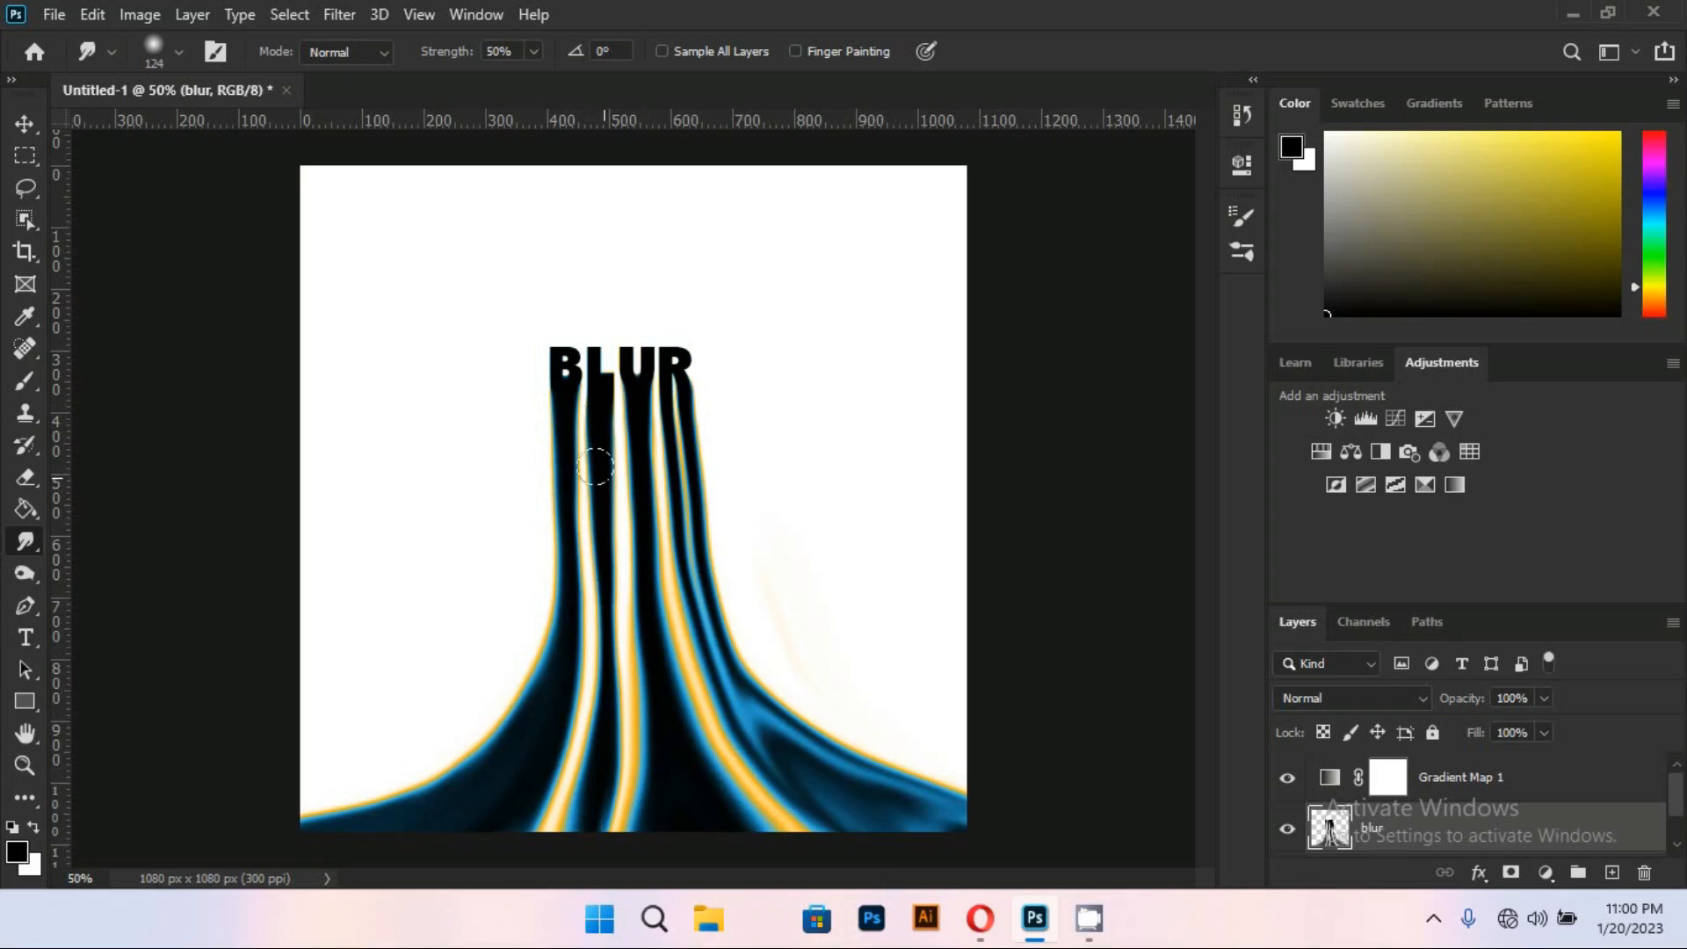
left_click_drag(598, 468, 612, 713)
left_click_drag(651, 437, 640, 635)
left_click_drag(593, 548, 587, 649)
left_click_drag(595, 482, 607, 678)
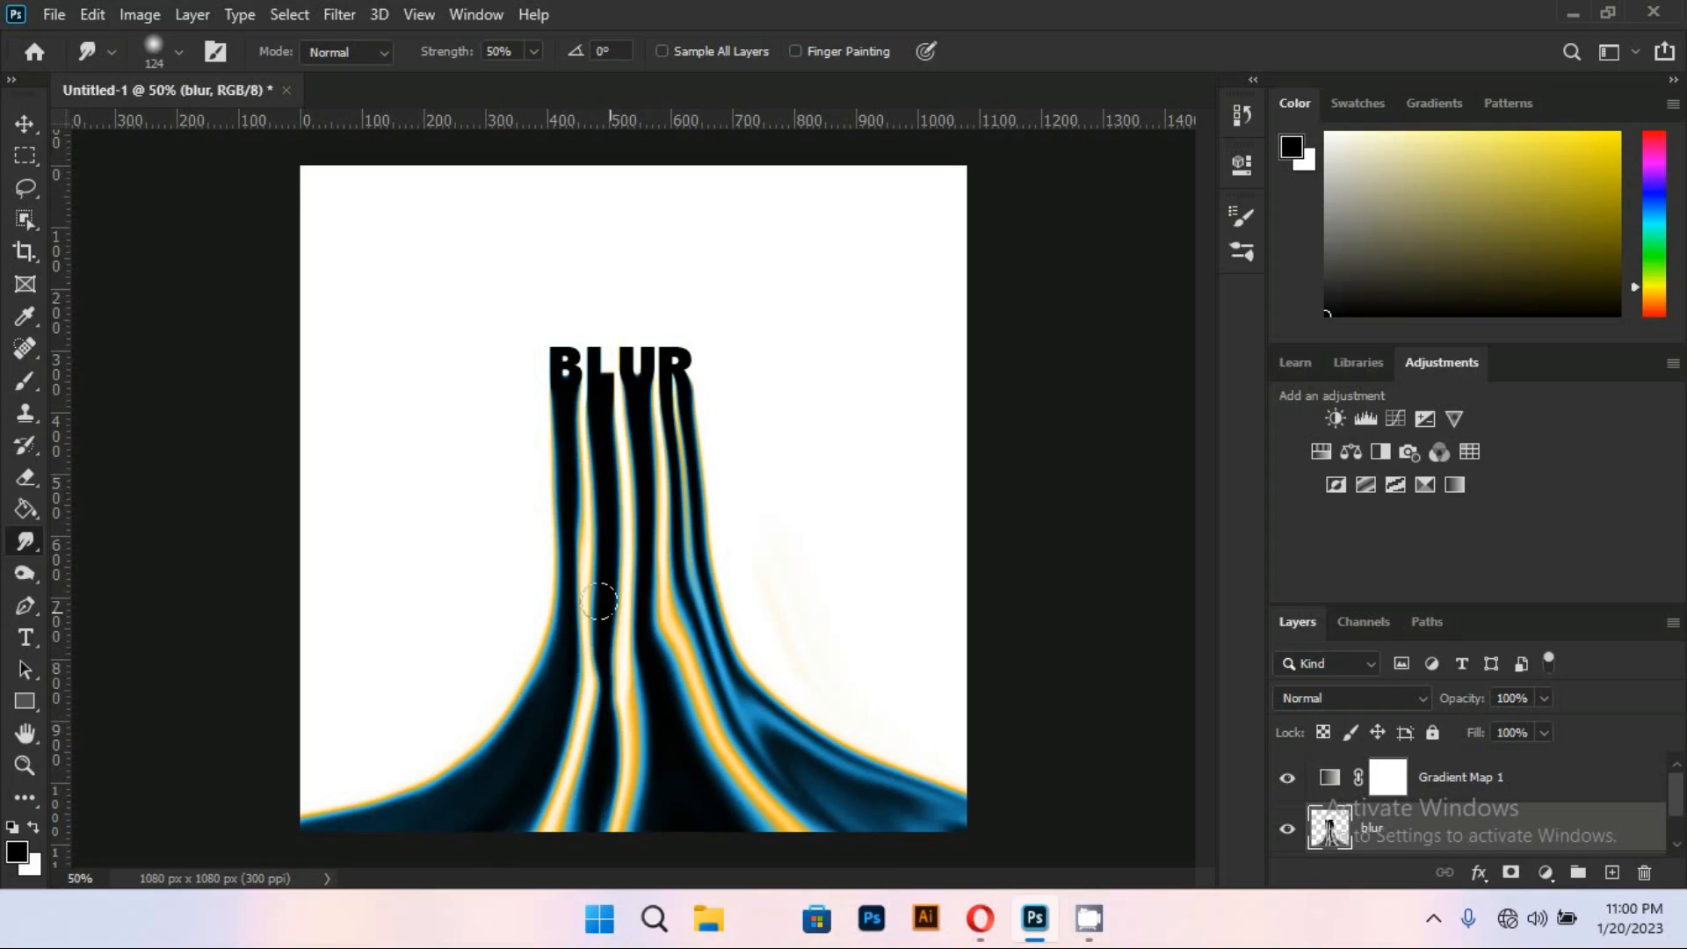
mouse_move(599, 601)
left_mouse_down()
mouse_move(583, 715)
mouse_move(558, 796)
mouse_move(589, 677)
mouse_move(529, 877)
mouse_move(569, 818)
mouse_move(589, 712)
mouse_move(594, 812)
left_mouse_up()
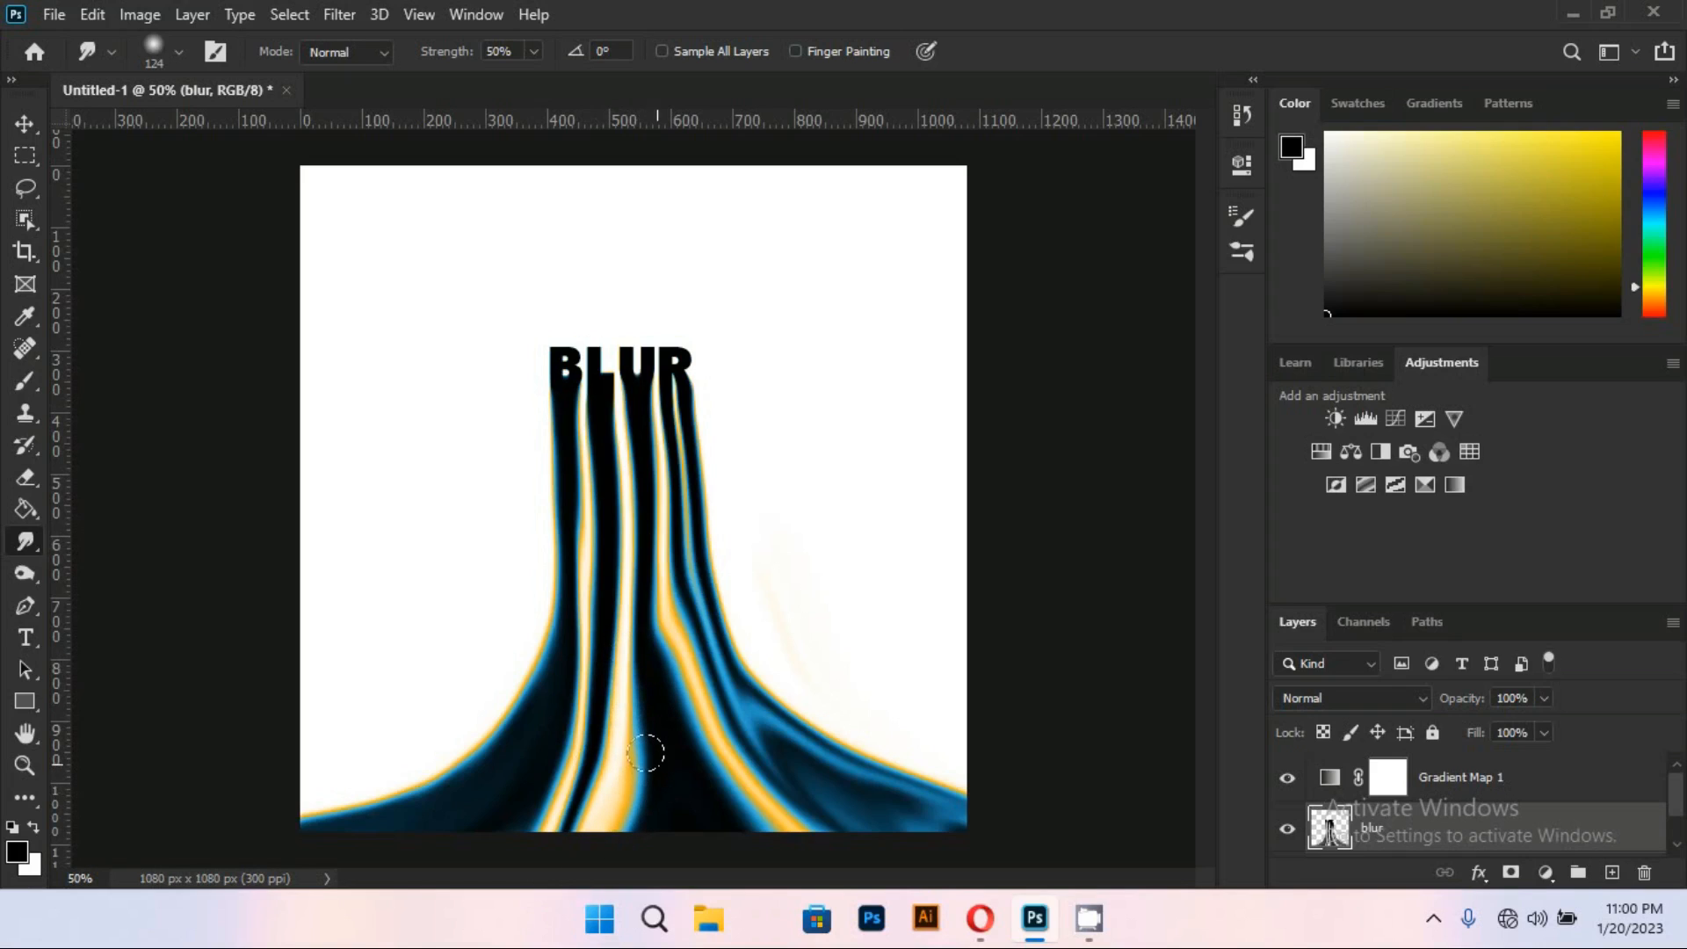
left_click_drag(643, 694, 591, 839)
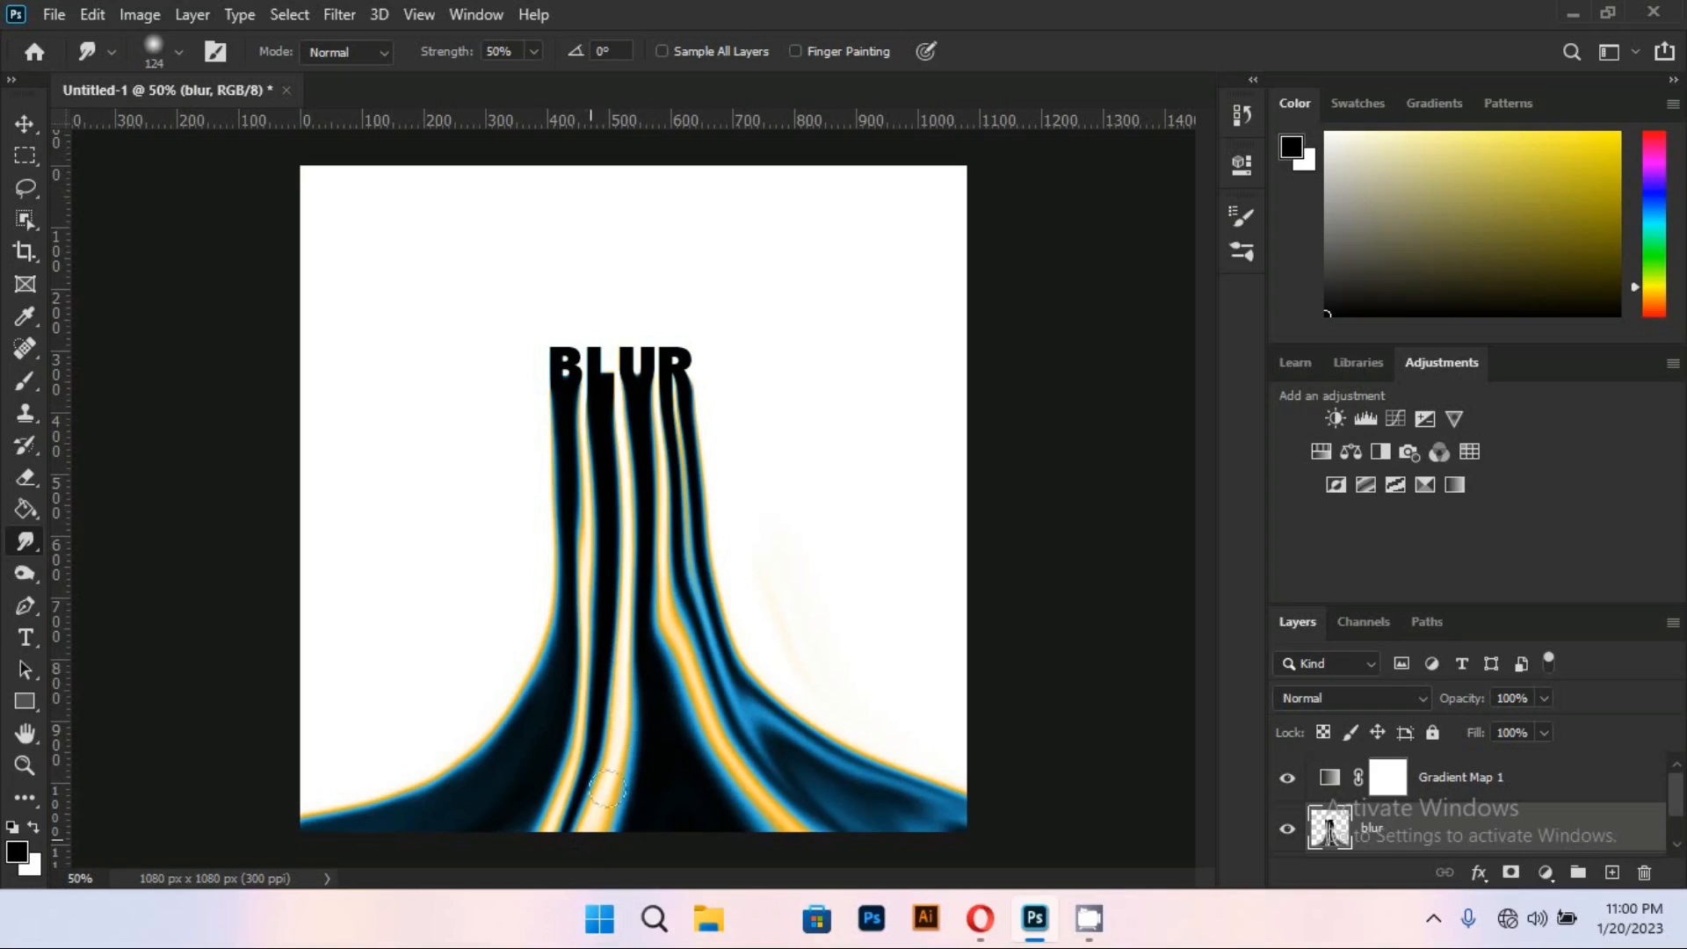
Smooth the kink in the orange stripe between the U and R, and sweep the R's flare to the canvas's right edge
left_click_drag(661, 641, 747, 792)
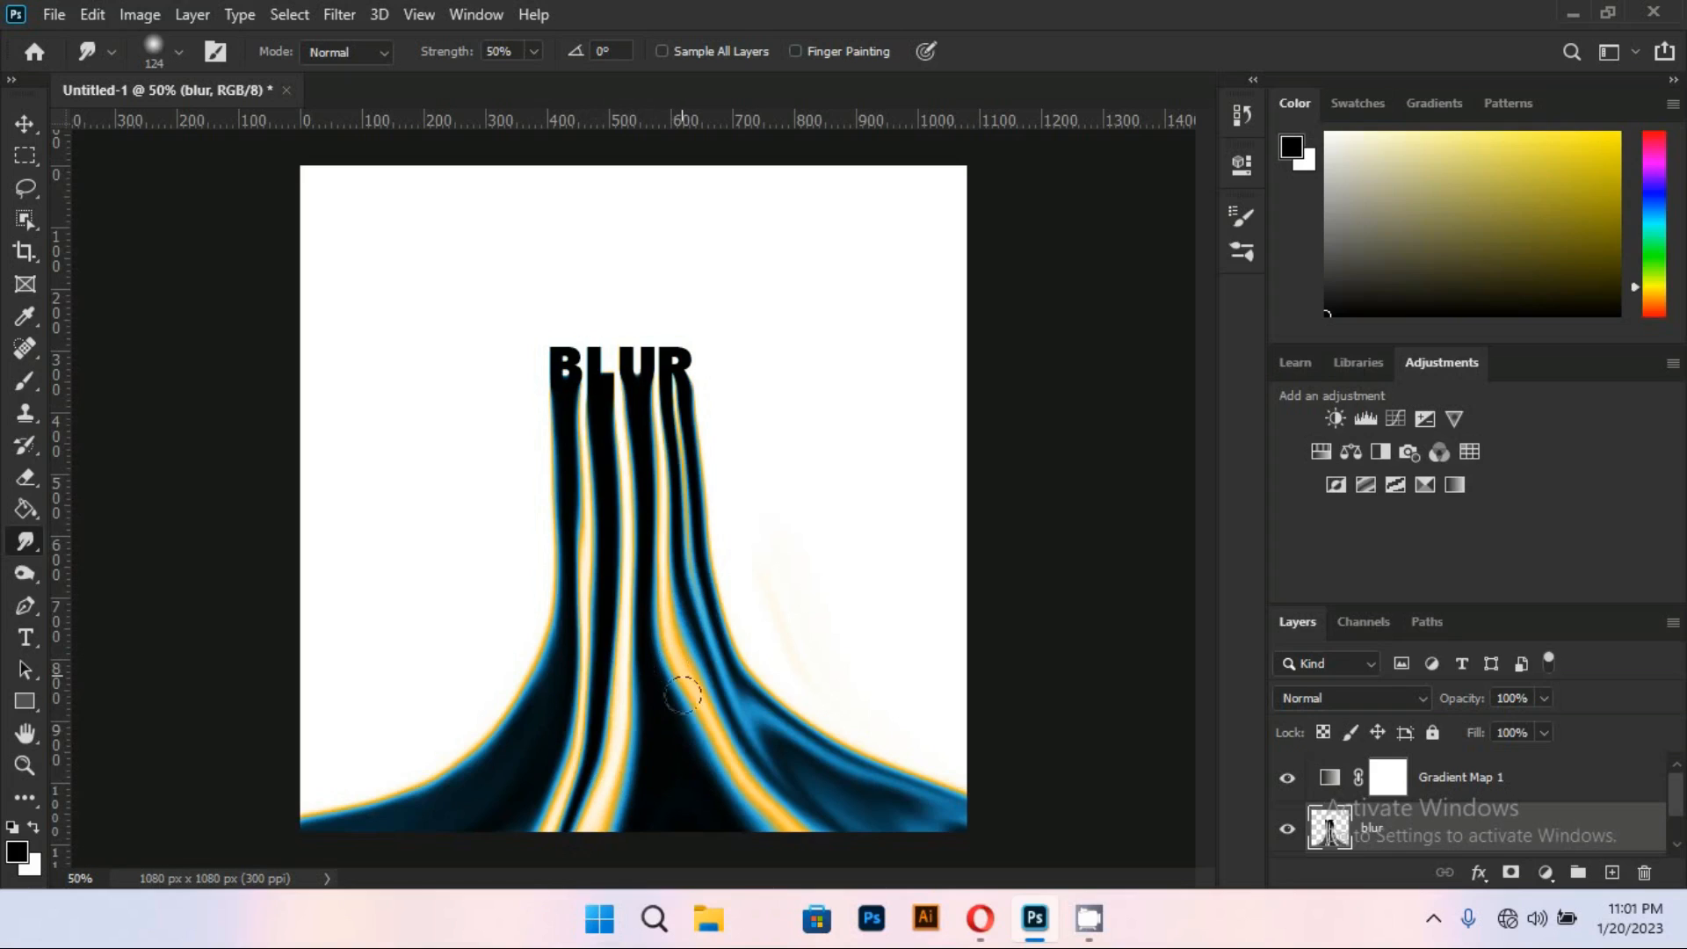
left_click_drag(684, 693, 813, 850)
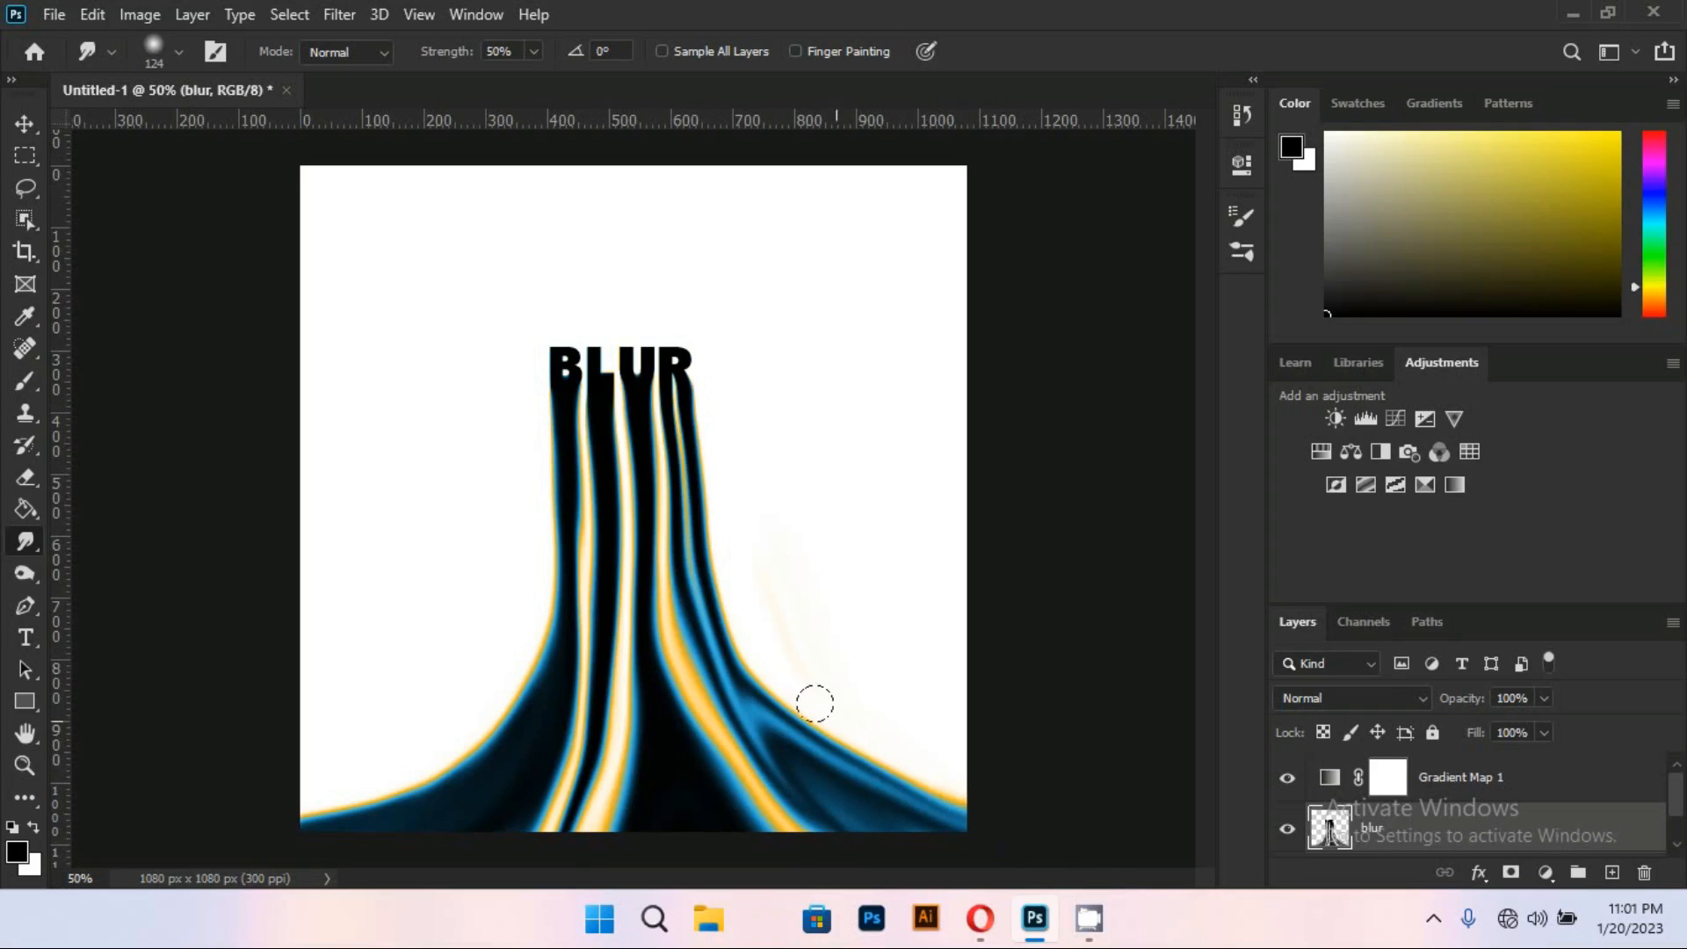
mouse_move(726, 650)
left_mouse_down()
mouse_move(795, 735)
mouse_move(917, 808)
mouse_move(1064, 827)
mouse_move(819, 759)
mouse_move(739, 698)
mouse_move(961, 798)
mouse_move(840, 756)
mouse_move(737, 659)
mouse_move(758, 699)
mouse_move(854, 754)
mouse_move(1002, 768)
left_mouse_up()
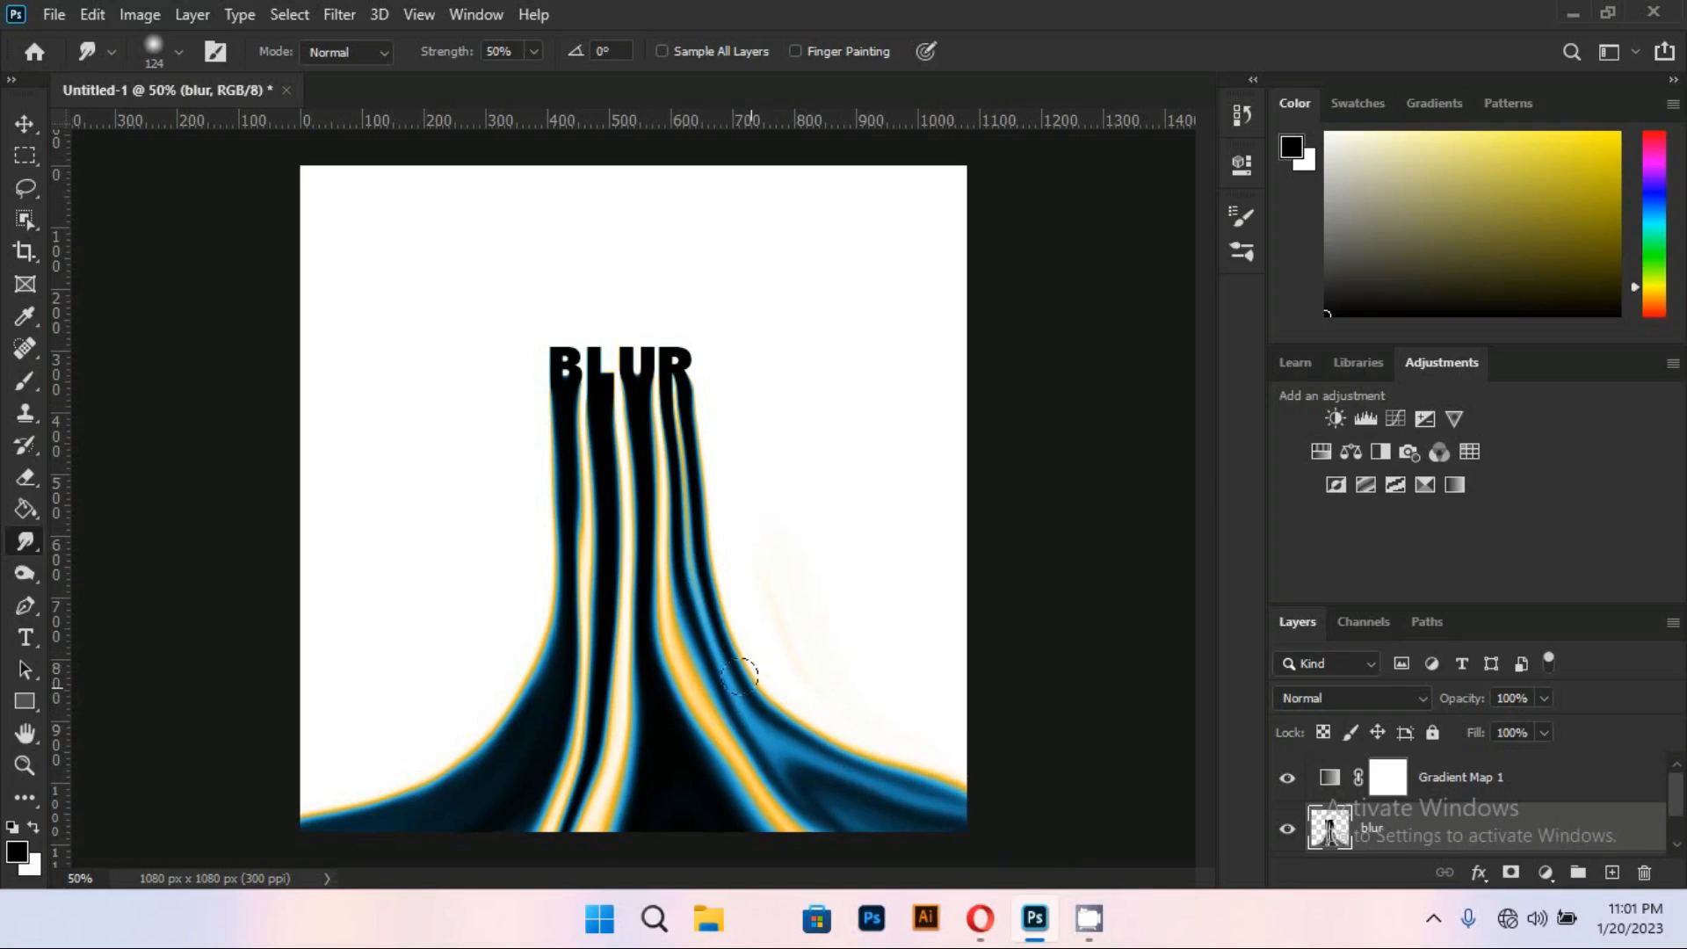
mouse_move(739, 675)
left_mouse_down()
mouse_move(767, 709)
mouse_move(962, 787)
mouse_move(833, 714)
mouse_move(960, 792)
mouse_move(973, 779)
mouse_move(833, 691)
mouse_move(759, 677)
mouse_move(857, 769)
mouse_move(974, 824)
mouse_move(821, 731)
mouse_move(924, 792)
mouse_move(1001, 810)
left_mouse_up()
left_click_drag(870, 757, 1048, 809)
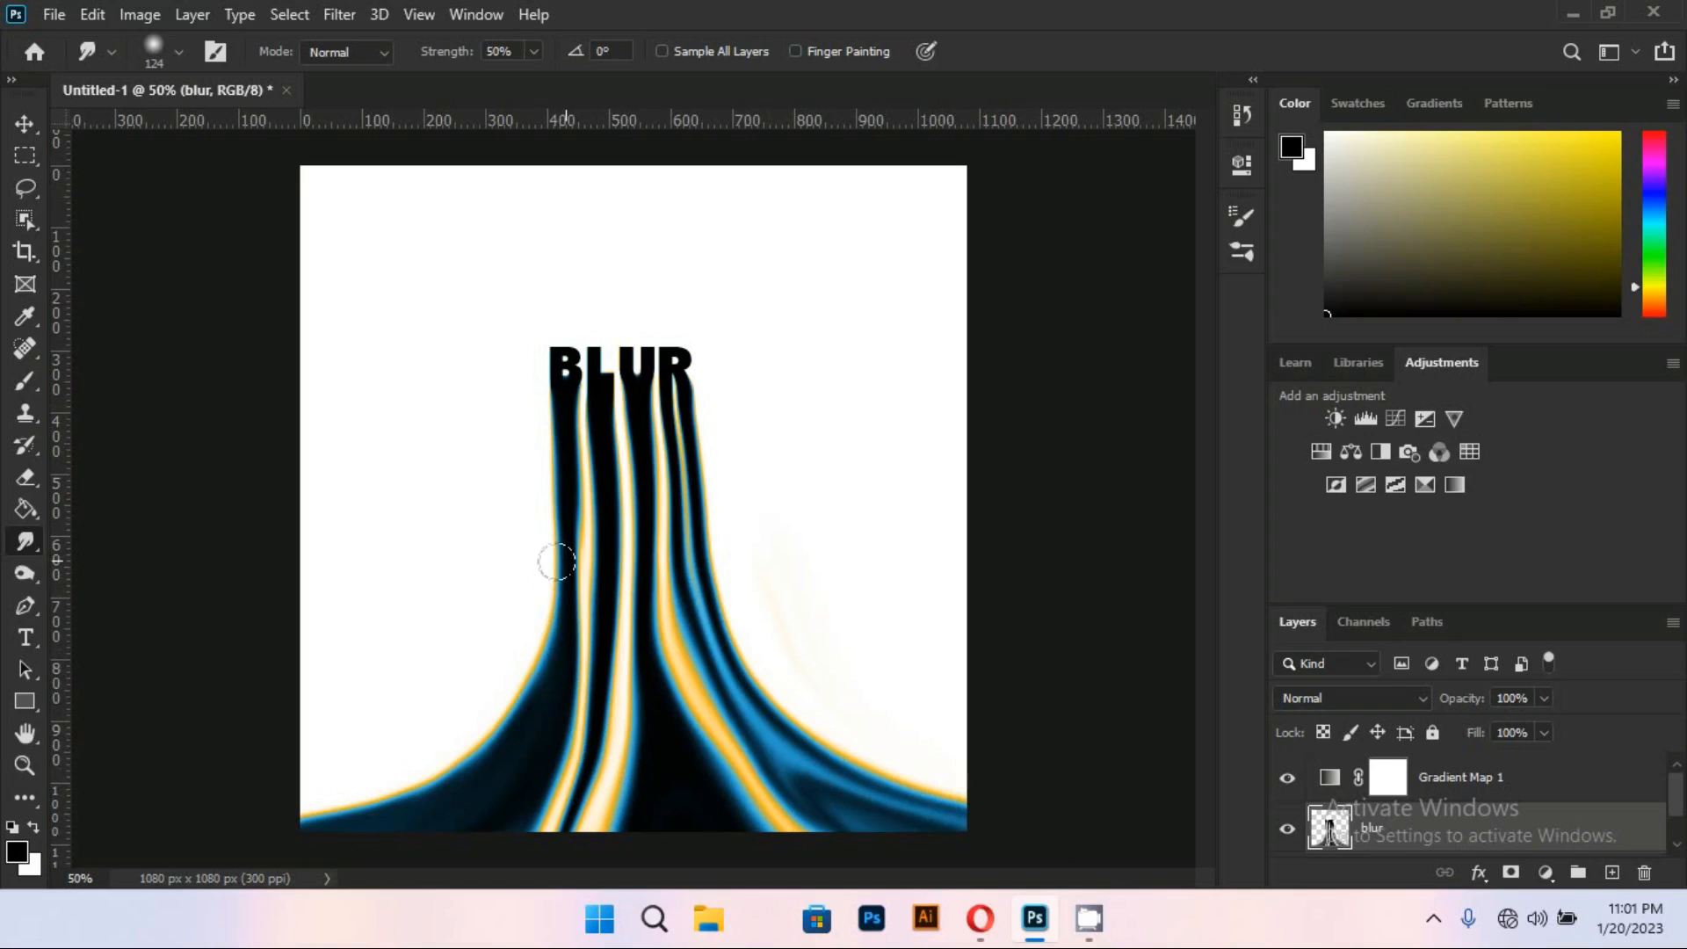
Smudge the B's drip down along its left curve, spreading solid black through its flared base toward the canvas's bottom-left corner
mouse_move(556, 561)
left_mouse_down()
mouse_move(526, 670)
mouse_move(407, 835)
mouse_move(501, 753)
mouse_move(354, 826)
left_mouse_up()
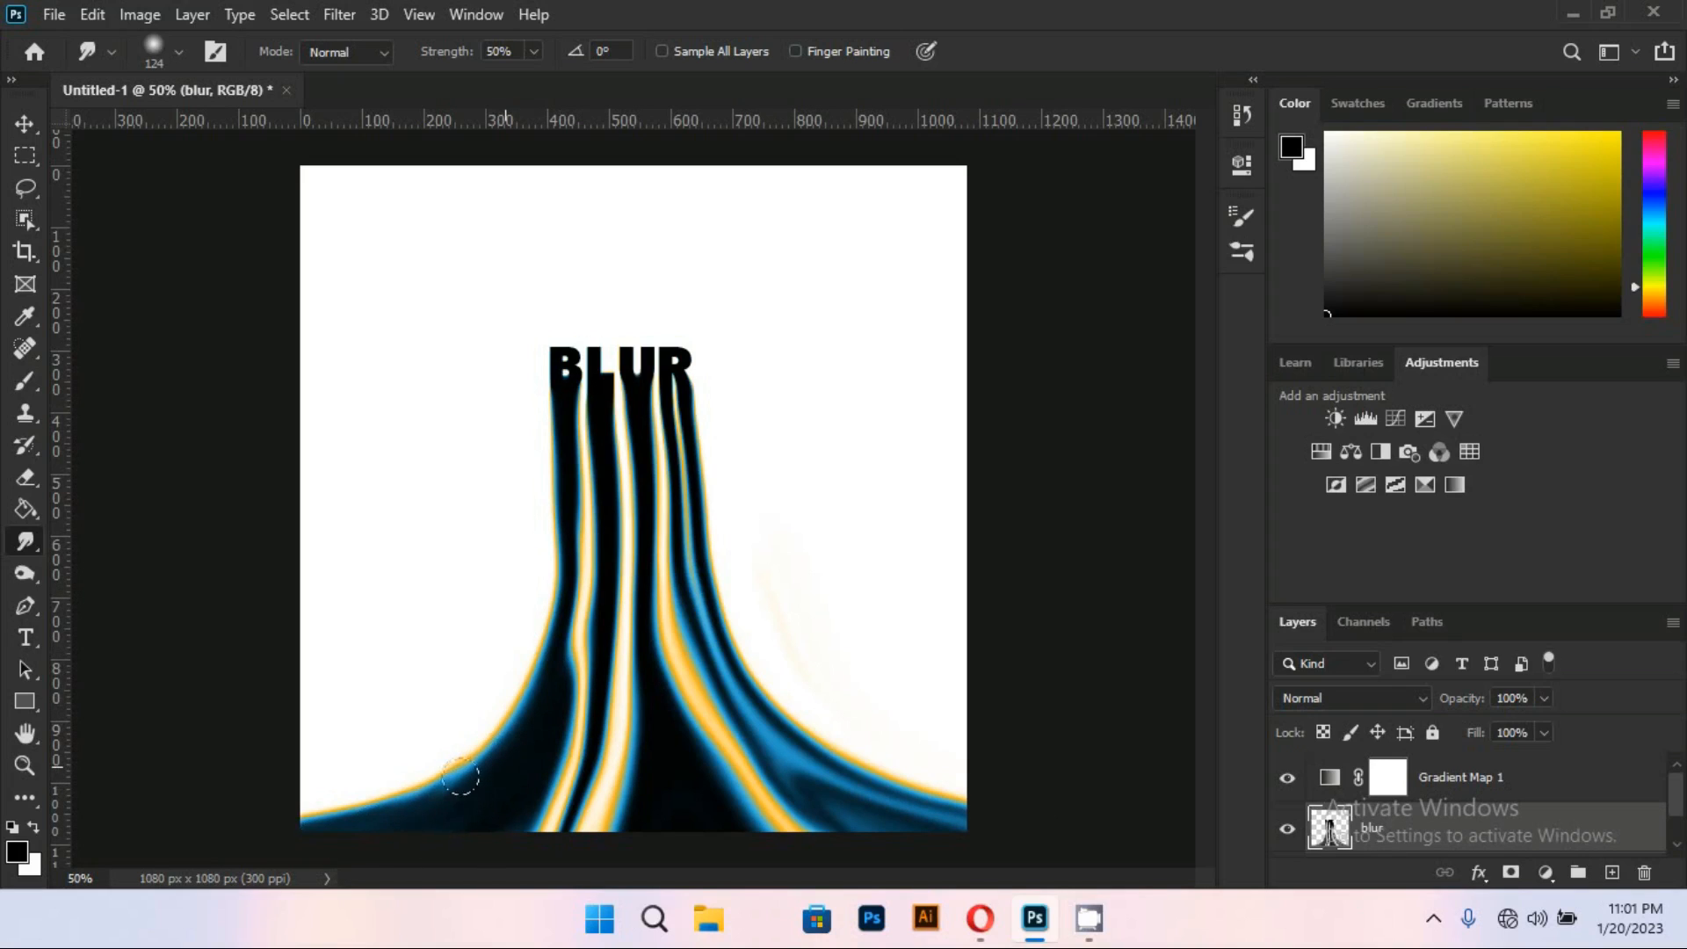
mouse_move(461, 777)
left_mouse_down()
mouse_move(360, 825)
mouse_move(297, 831)
left_mouse_up()
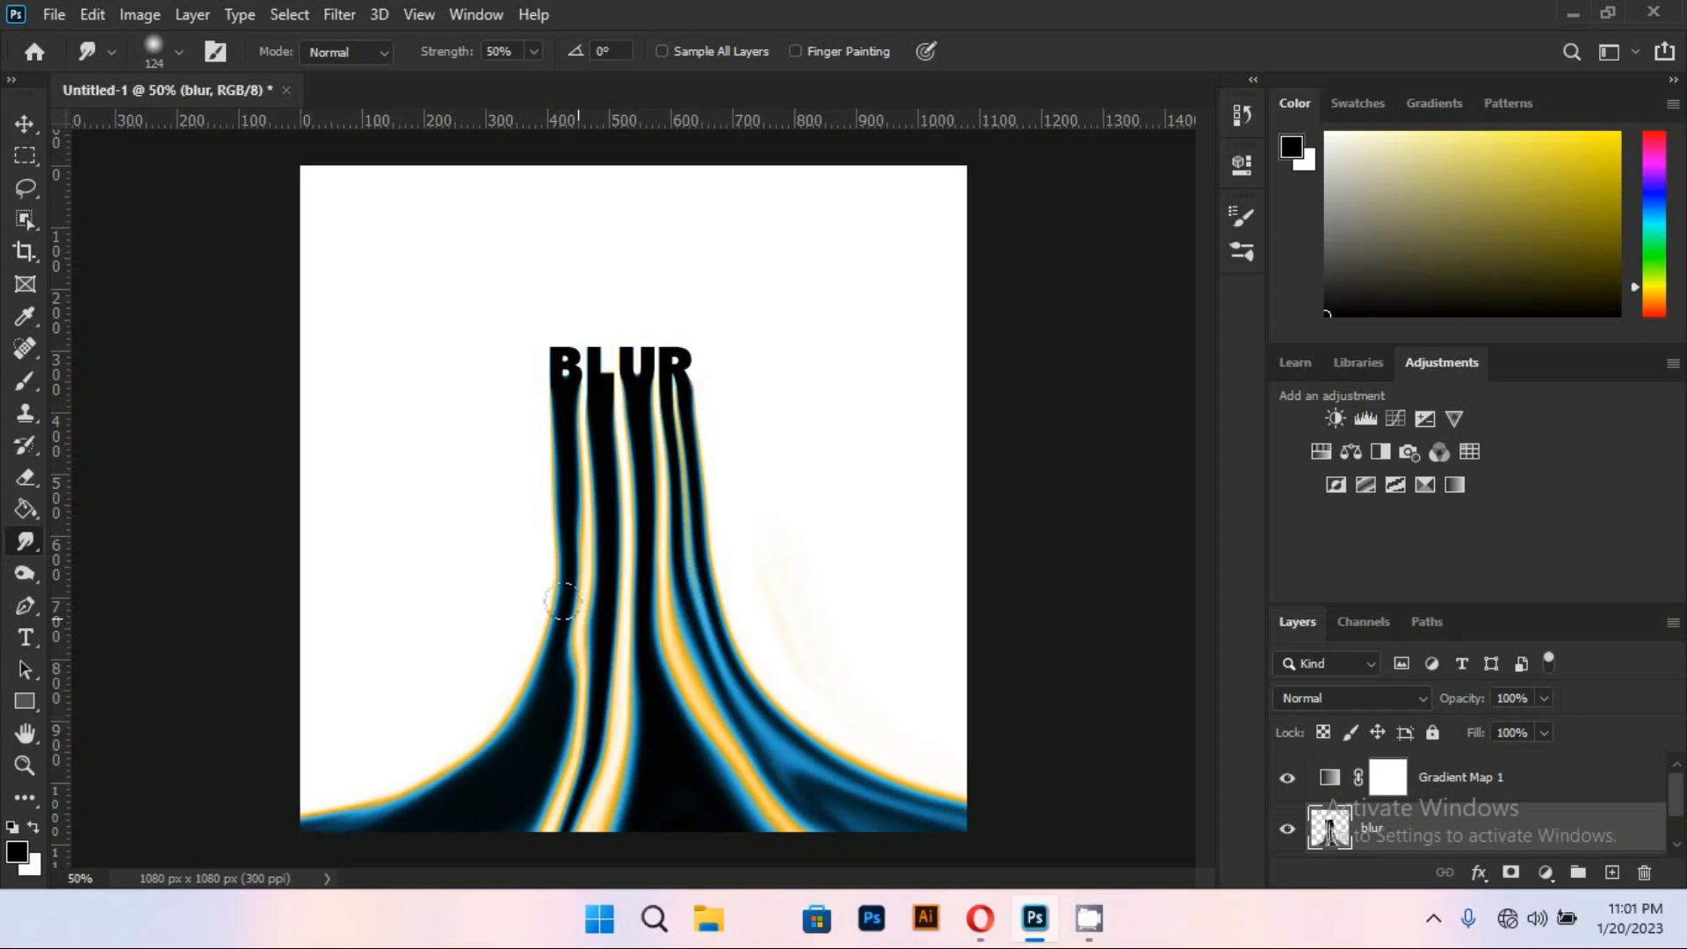
Soften the left edge of the letter B with the Blur Tool, using a 51 px brush
right_click(29, 546)
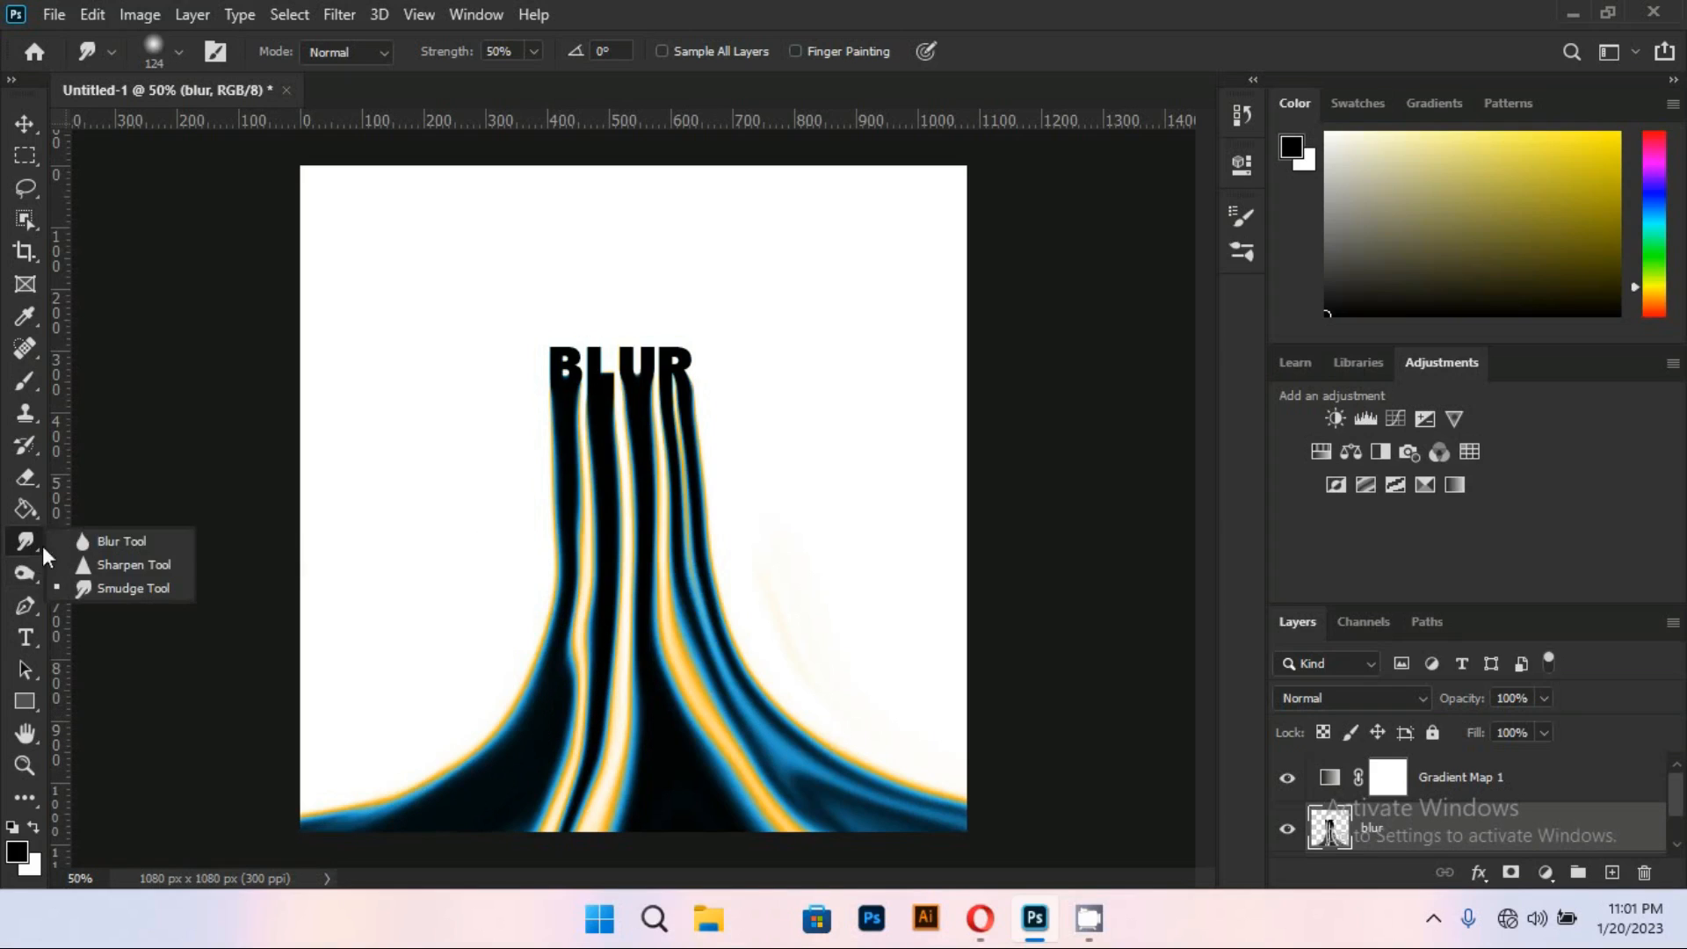
left_click(101, 543)
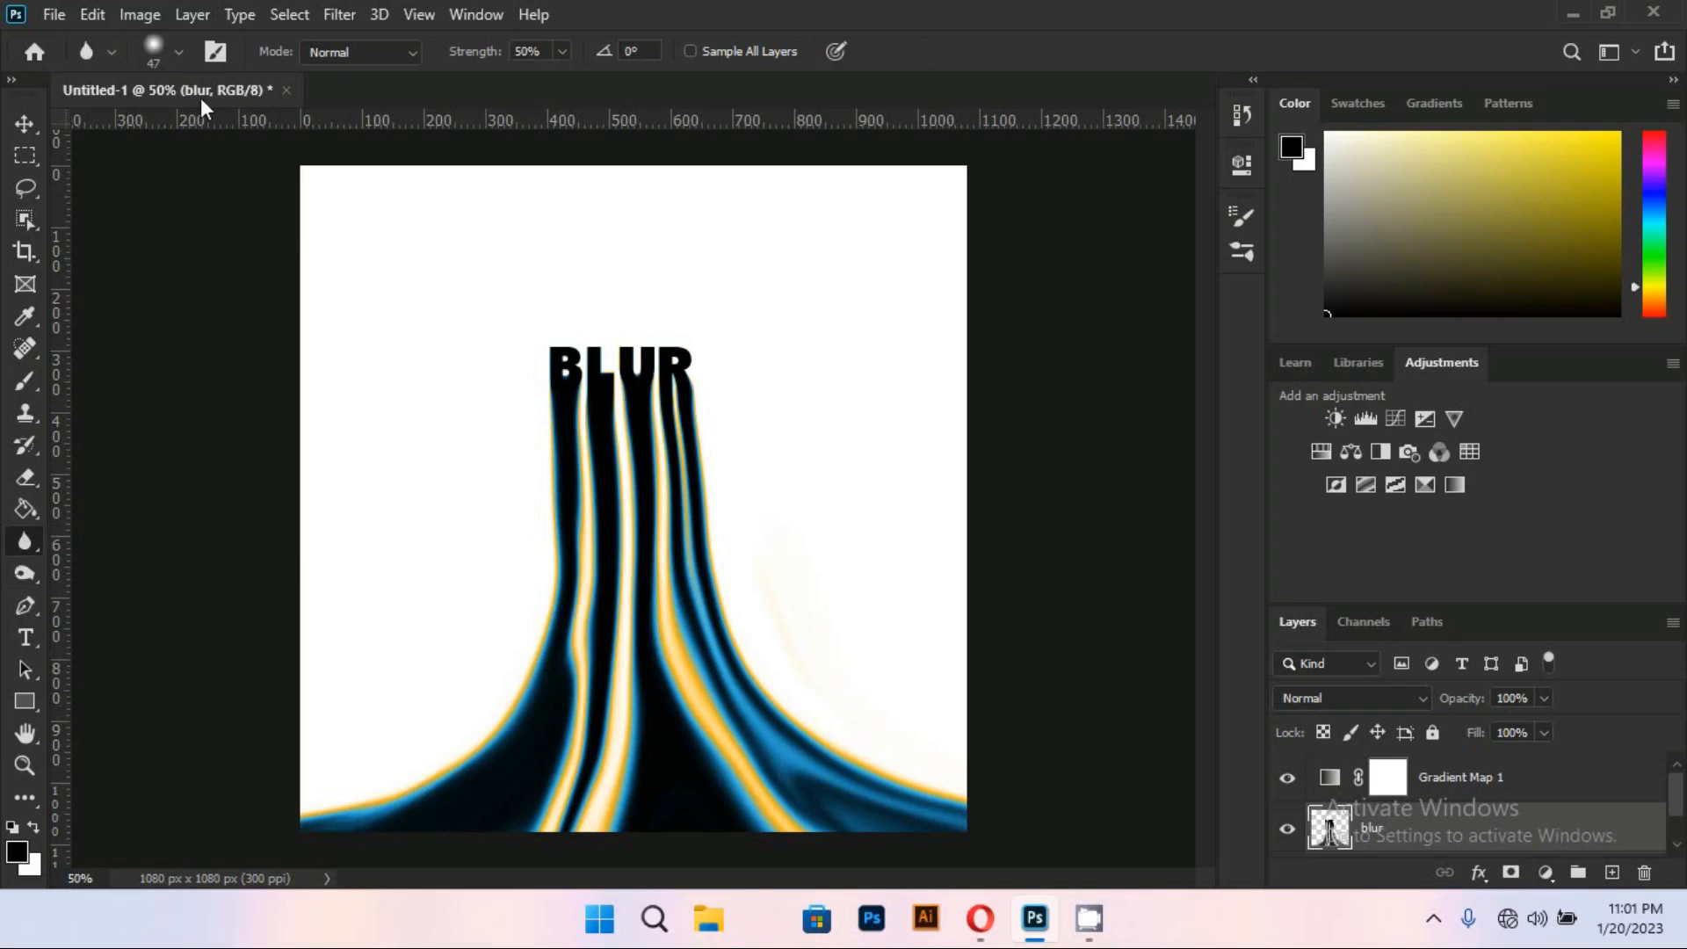
left_click(178, 52)
left_click_drag(179, 125, 177, 124)
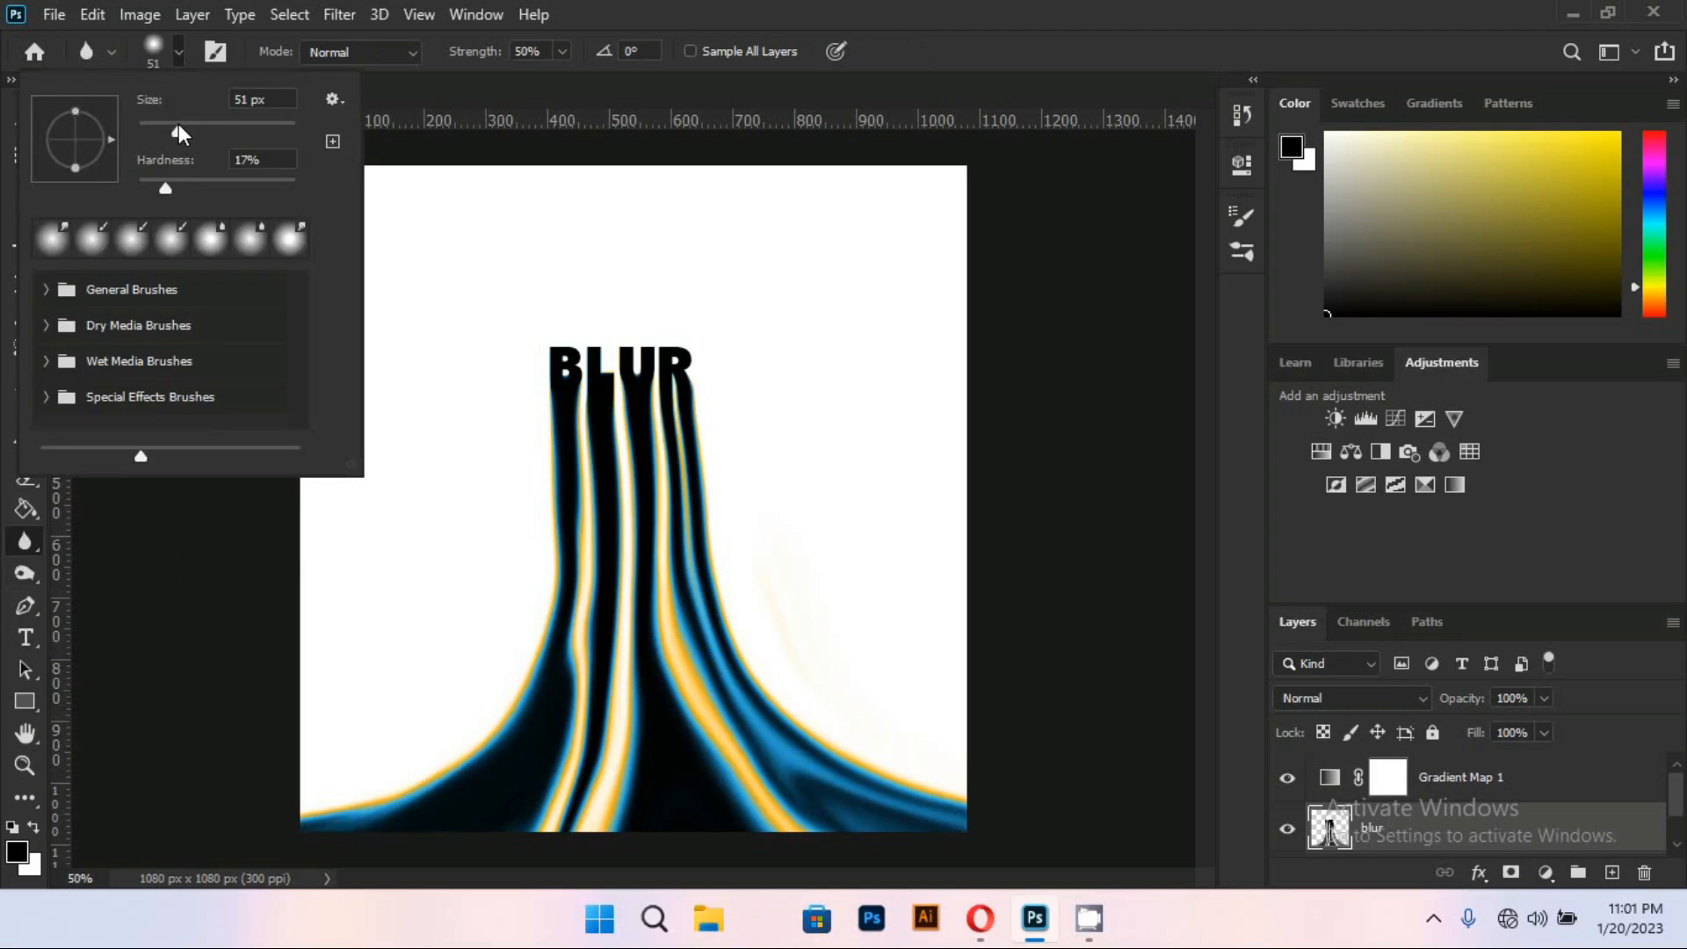
left_click(554, 360)
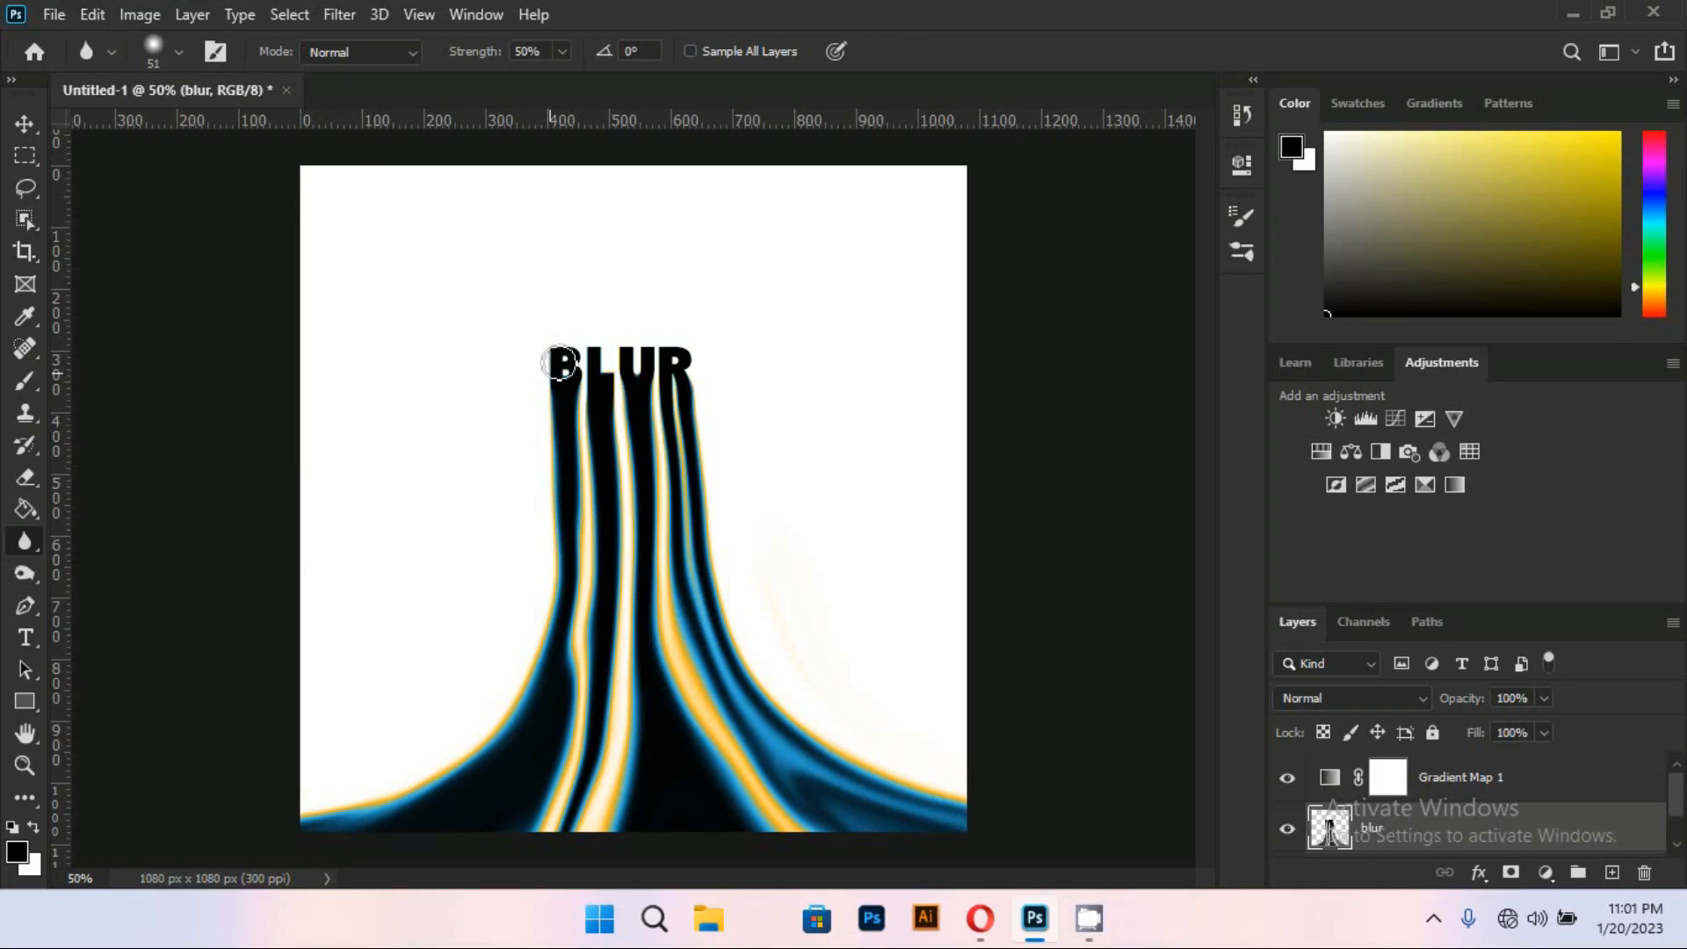
mouse_move(550, 343)
left_mouse_down()
mouse_move(546, 385)
mouse_move(541, 352)
mouse_move(555, 370)
left_mouse_up()
Enlarge the blur brush to 70 px and soften the edges of the BLUR letters until blue and orange fringes surround them
left_click(180, 52)
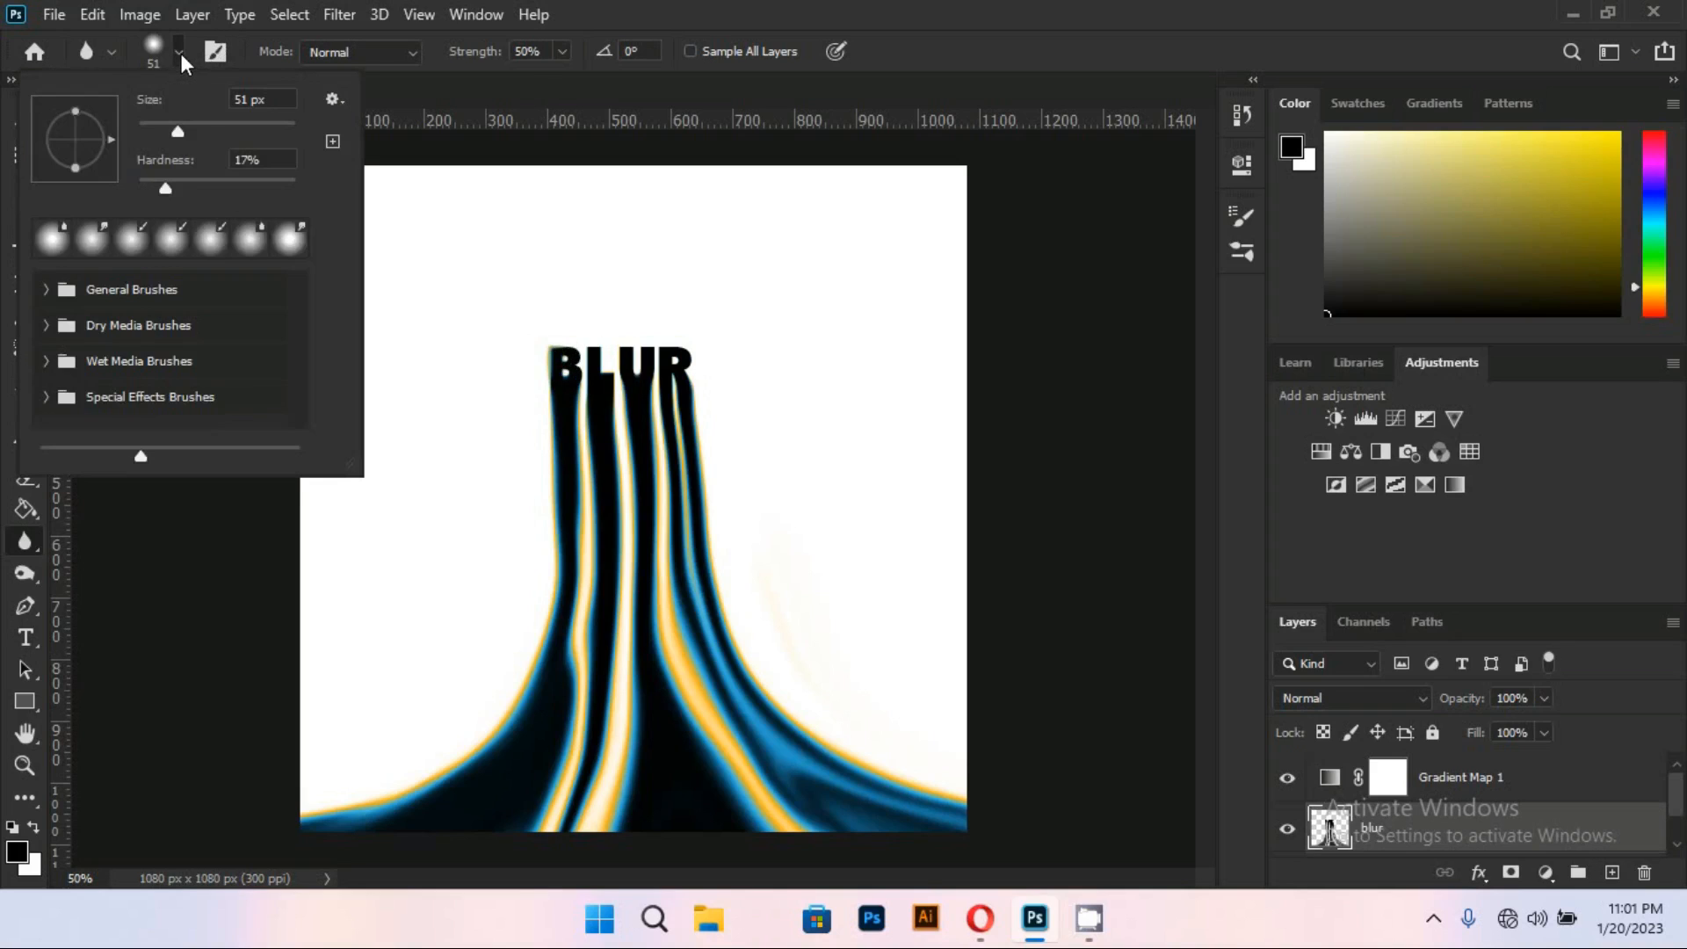
left_click(193, 131)
left_click(533, 358)
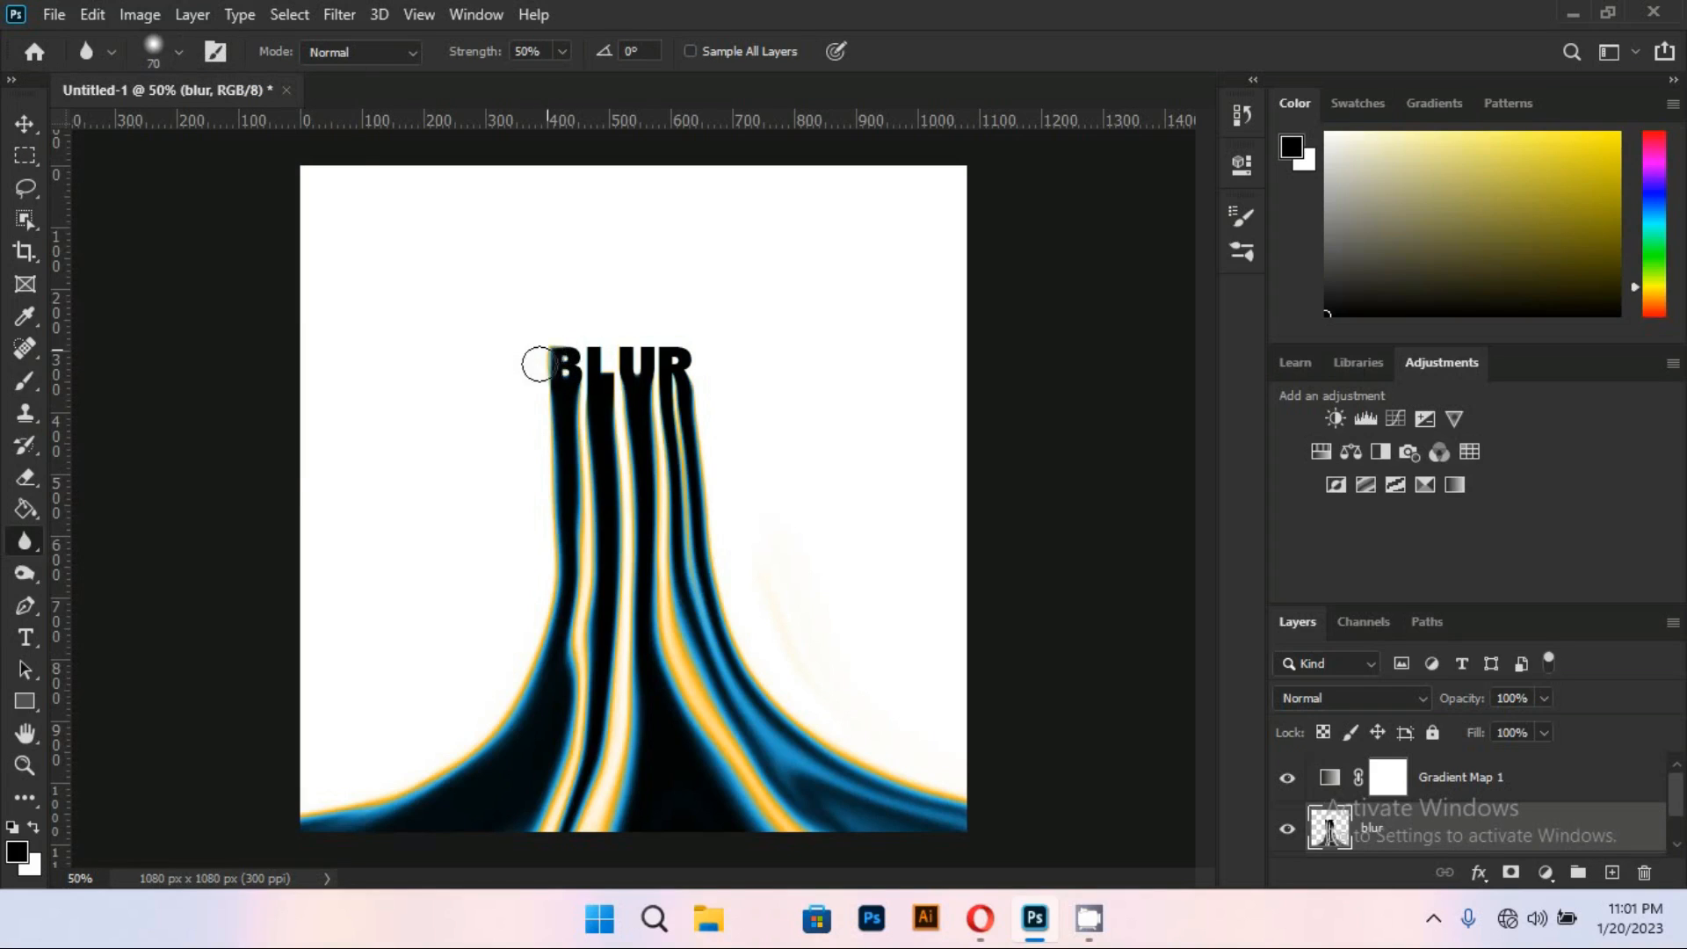
mouse_move(539, 356)
left_mouse_down()
mouse_move(531, 372)
mouse_move(550, 351)
mouse_move(551, 384)
mouse_move(554, 351)
mouse_move(539, 373)
left_mouse_up()
mouse_move(684, 347)
left_mouse_down()
mouse_move(701, 369)
mouse_move(683, 334)
mouse_move(694, 365)
mouse_move(687, 338)
mouse_move(674, 357)
mouse_move(669, 343)
left_mouse_up()
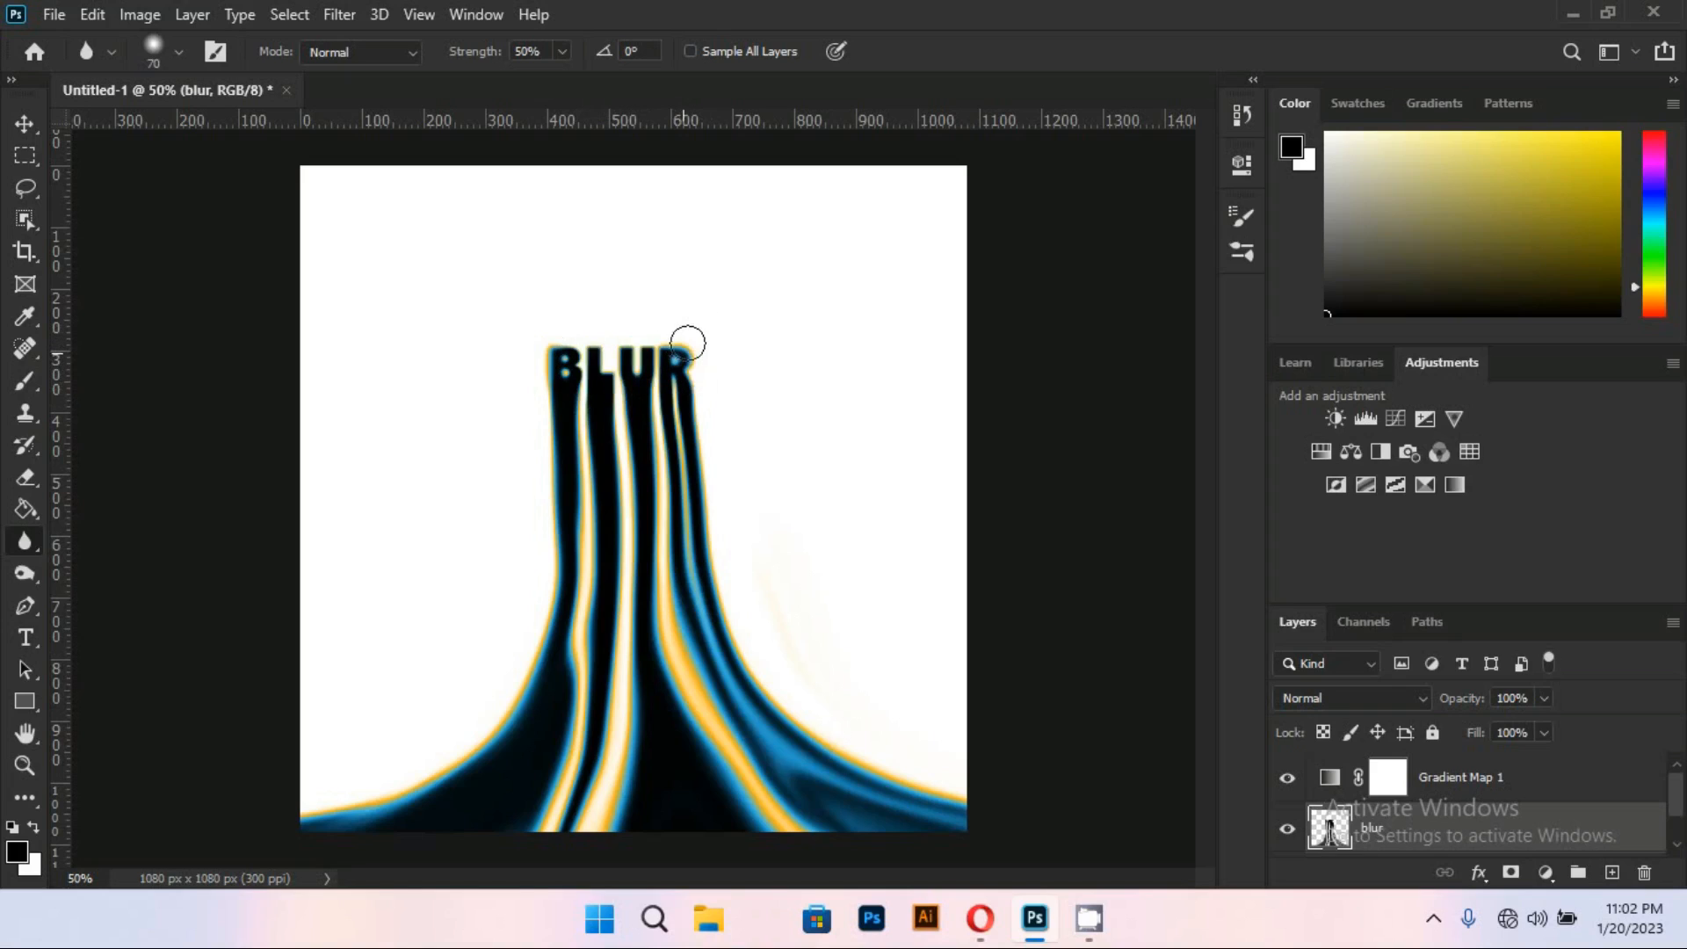
mouse_move(552, 367)
left_mouse_down()
mouse_move(541, 354)
mouse_move(535, 373)
left_mouse_up()
Apply the Add Noise filter to the Background layer with Uniform distribution, raising the amount slightly
left_click_drag(1678, 806, 1681, 835)
left_click(1402, 840)
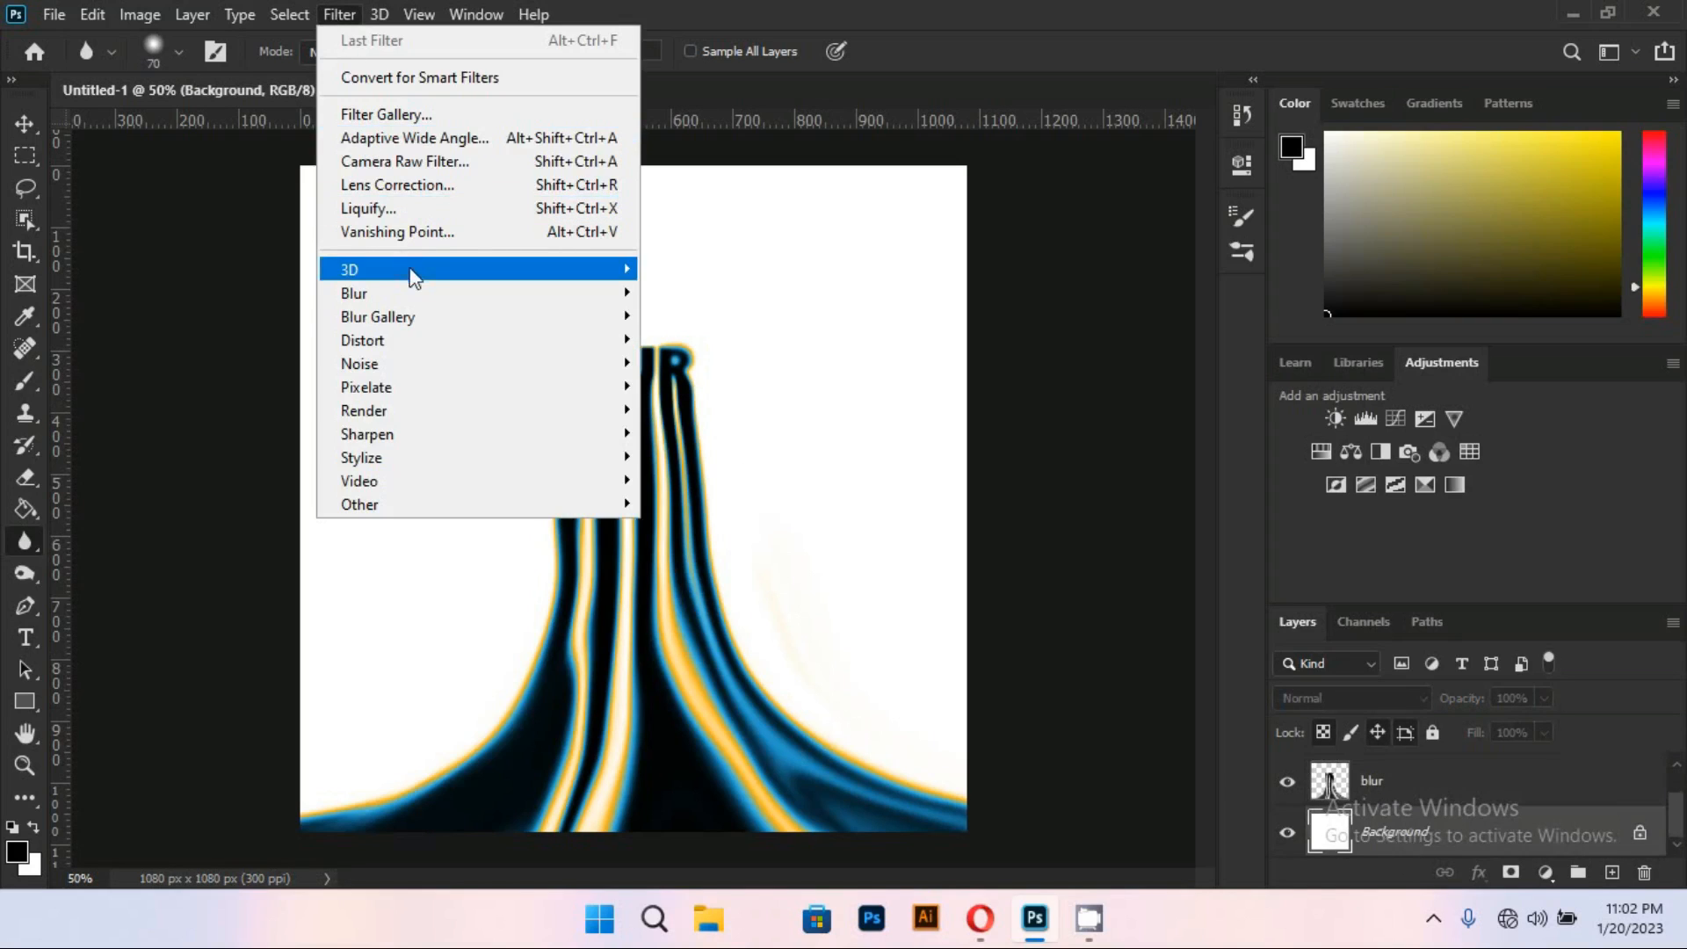
mouse_move(620, 363)
left_click(694, 363)
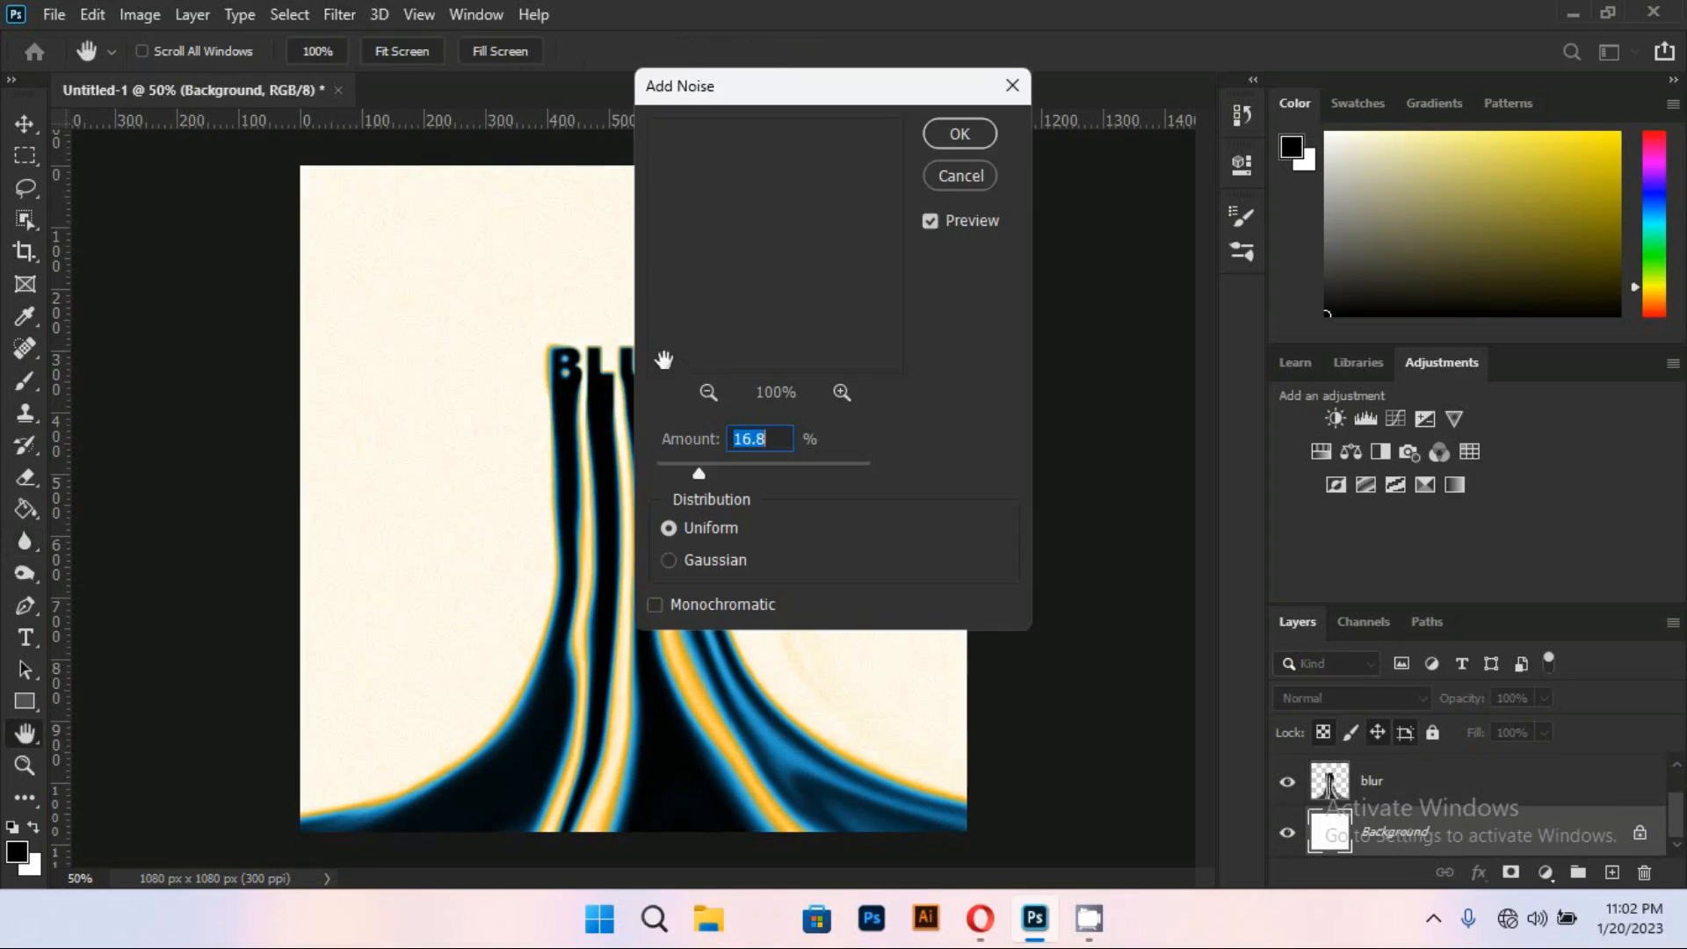
left_click_drag(737, 75, 1111, 84)
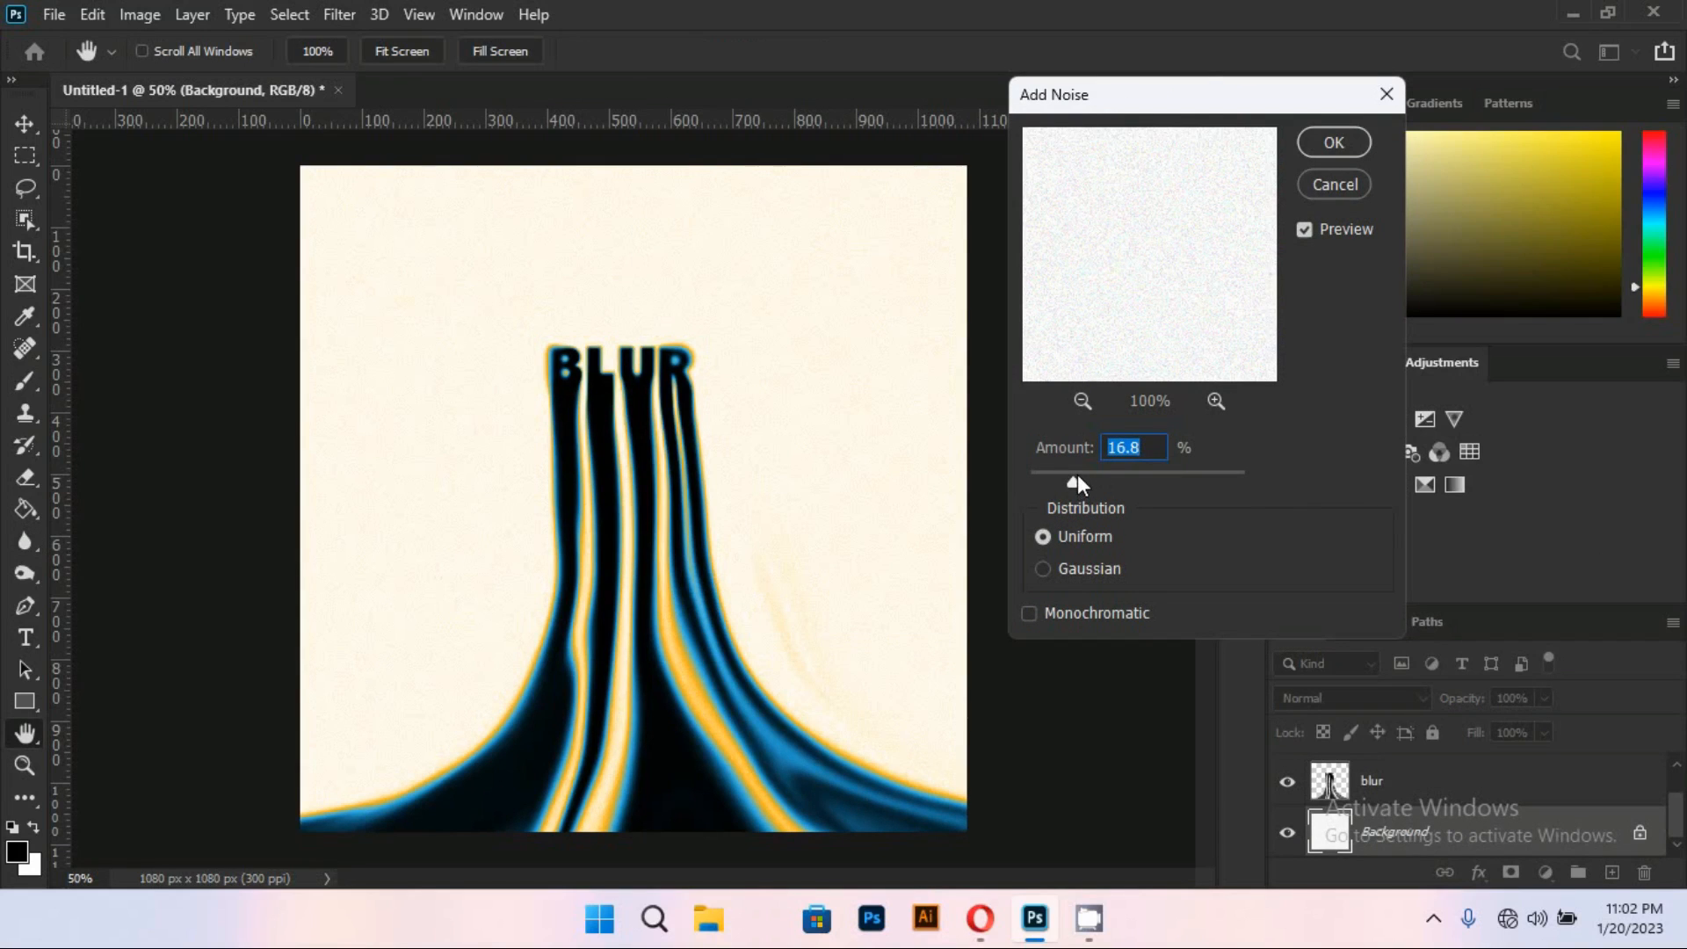
left_click_drag(1077, 474, 1089, 476)
left_click(1334, 143)
key("r")
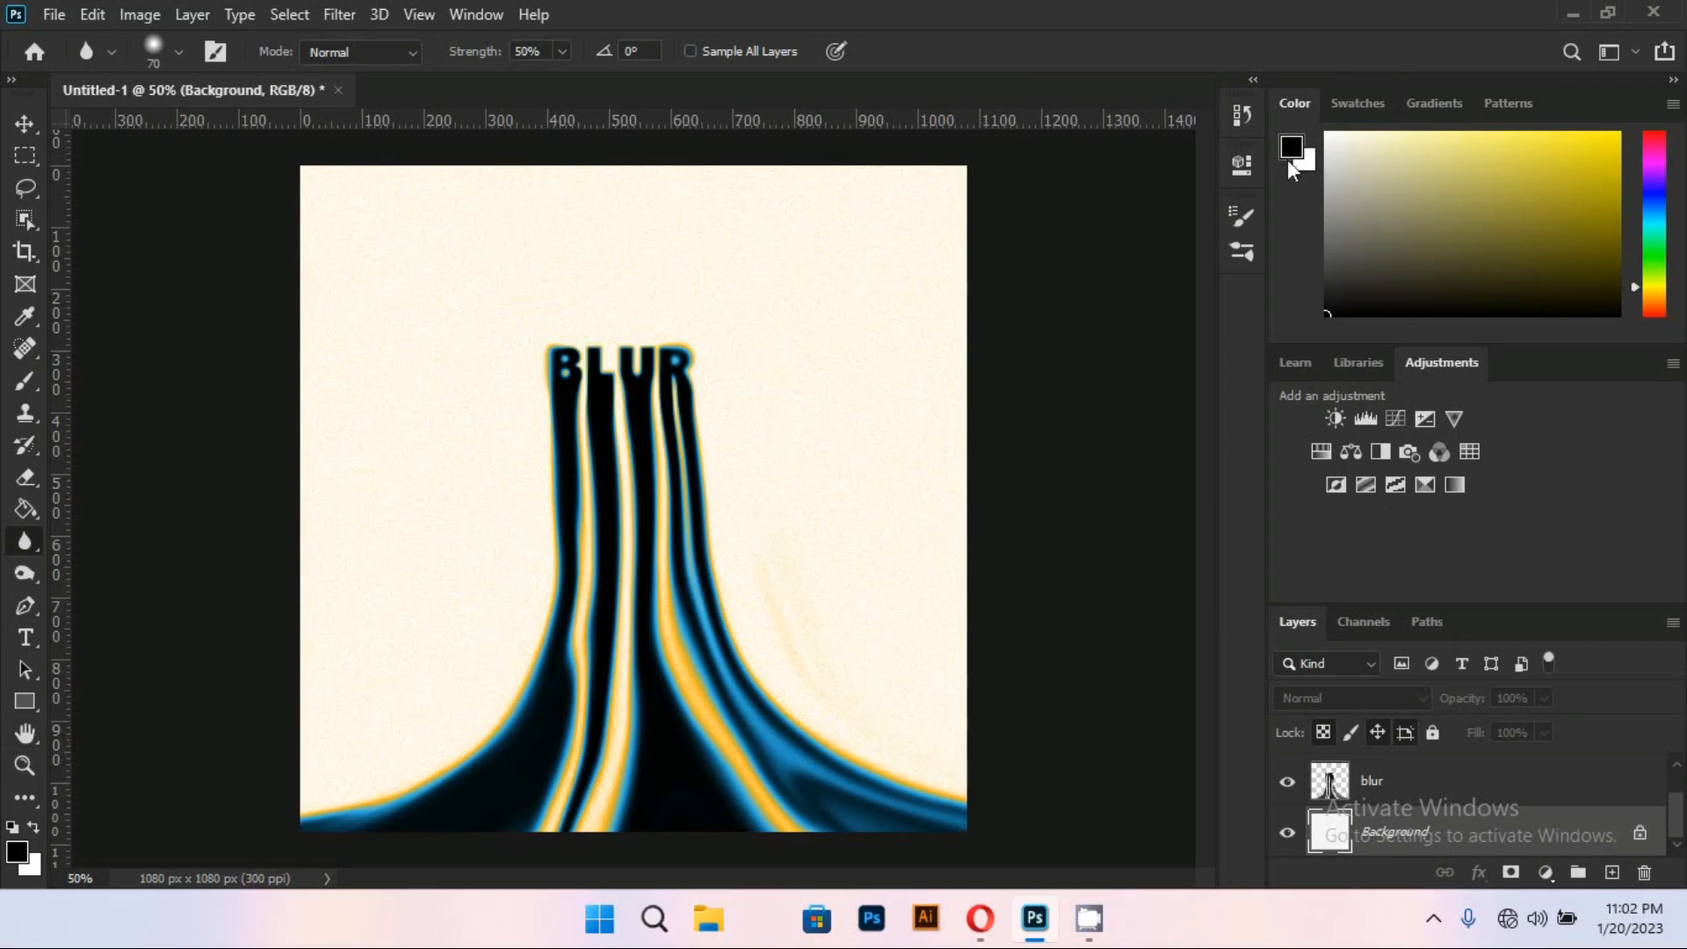